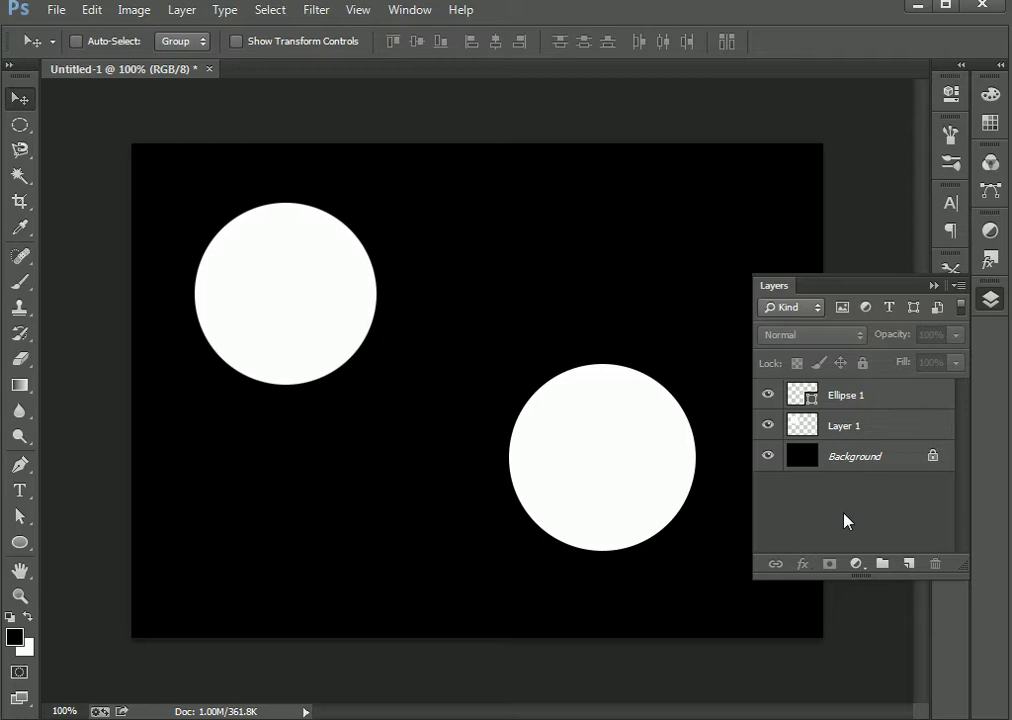
# Step: Compare the Ellipse 1 shape layer with the pixel-based Layer 1 by selecting each of them in turn
pyautogui.click(915, 400)
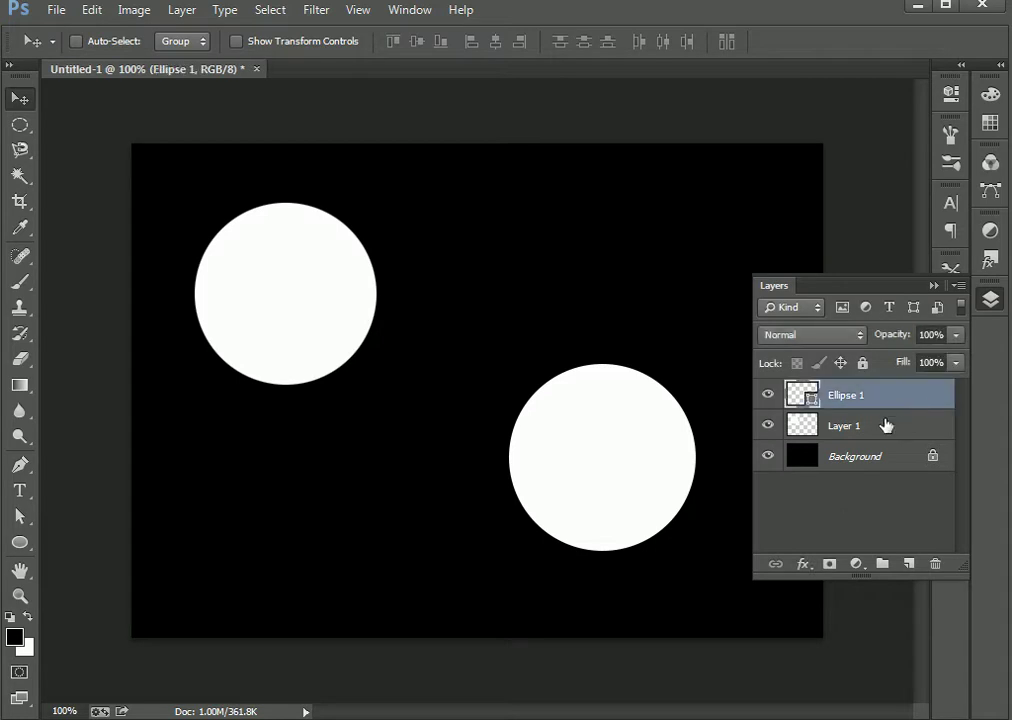
pyautogui.click(870, 430)
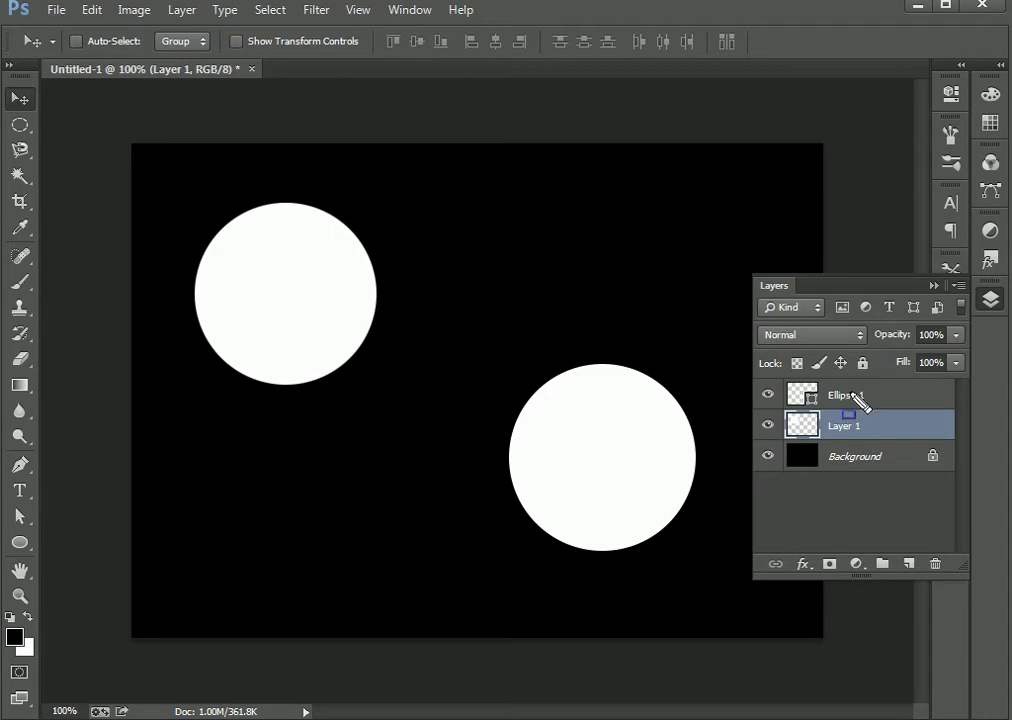
pyautogui.moveTo(765, 427); pyautogui.dragTo(810, 397)
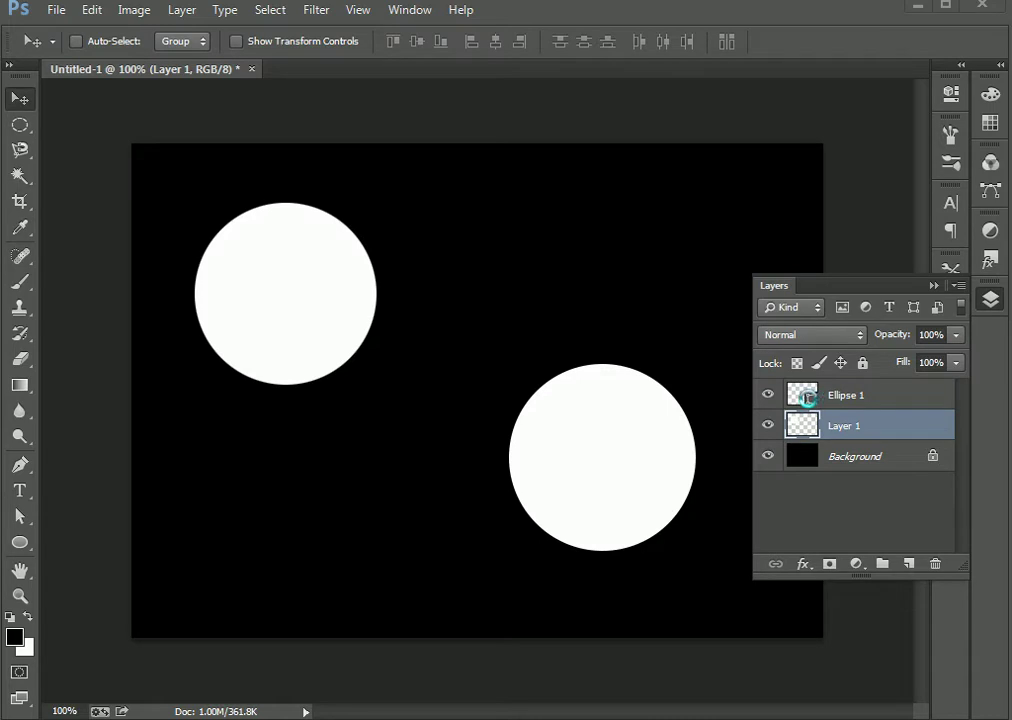
pyautogui.click(810, 398)
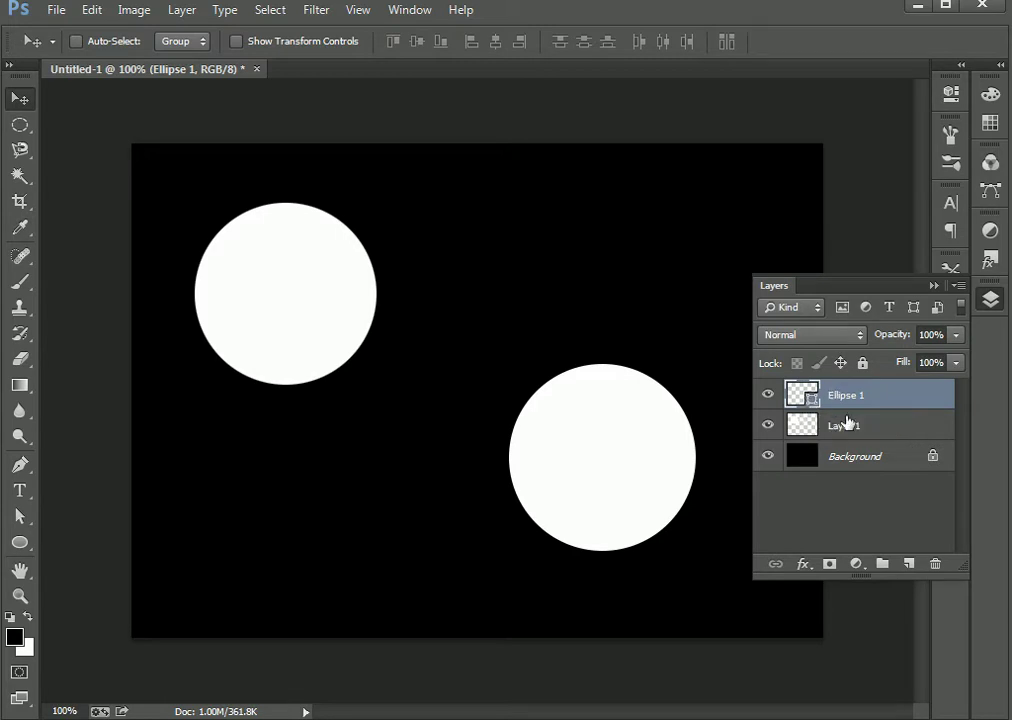
pyautogui.click(849, 425)
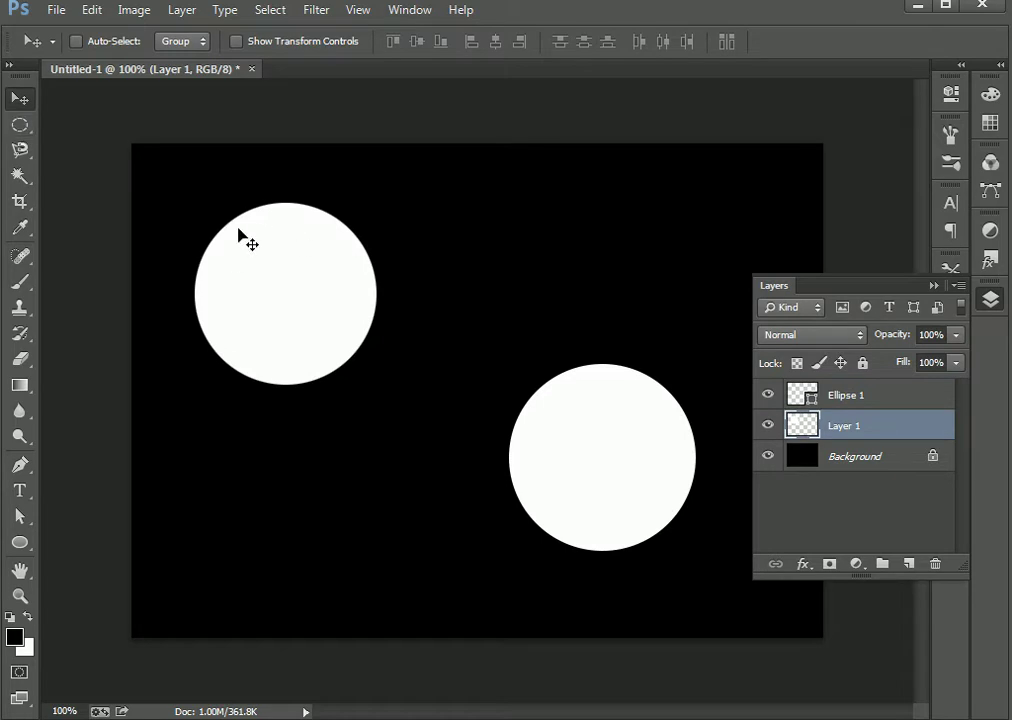
pyautogui.click(919, 400)
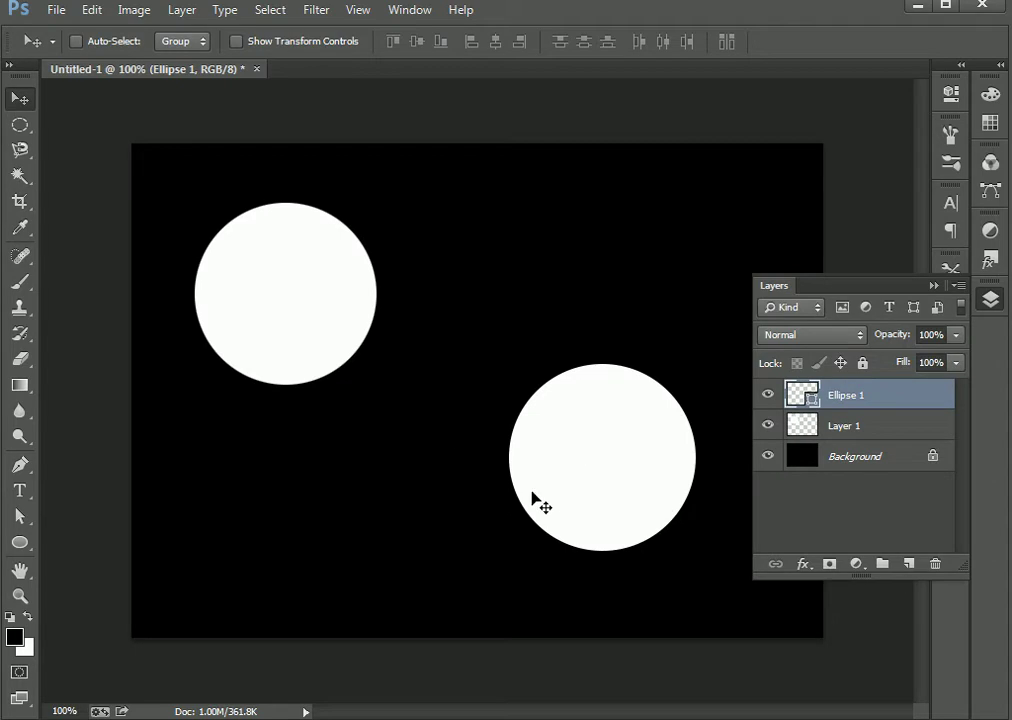
# Step: Try scaling Layer 1's circle to 358.7% and moving it into the canvas's upper-left corner, and undo the transform
pyautogui.click(842, 428)
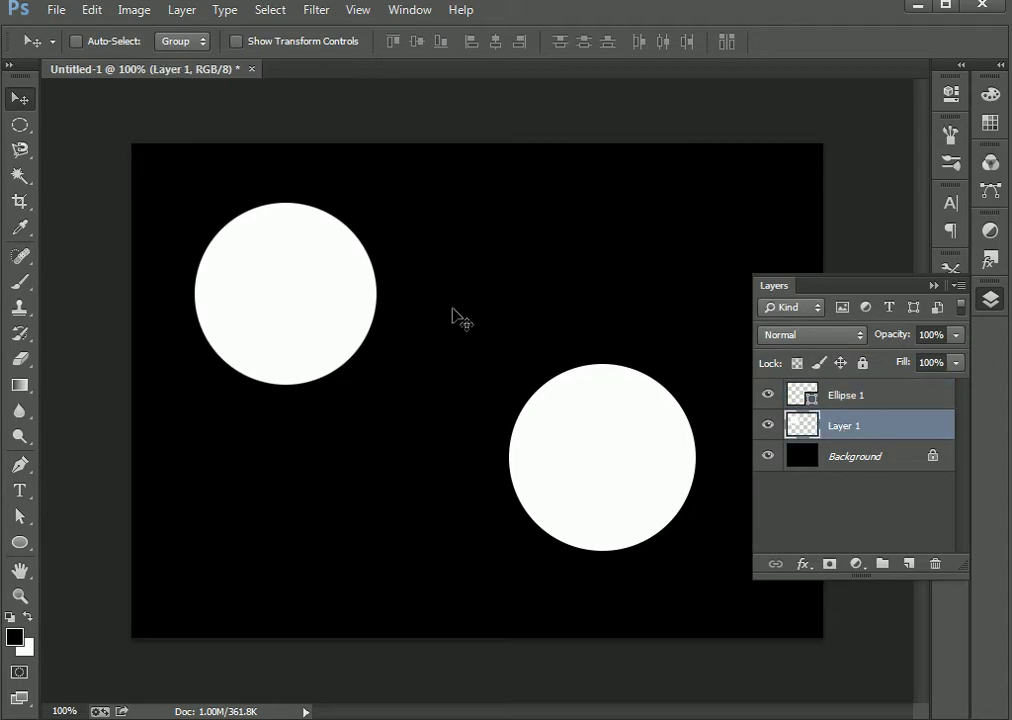
pyautogui.hotkey('ctrl', 't')
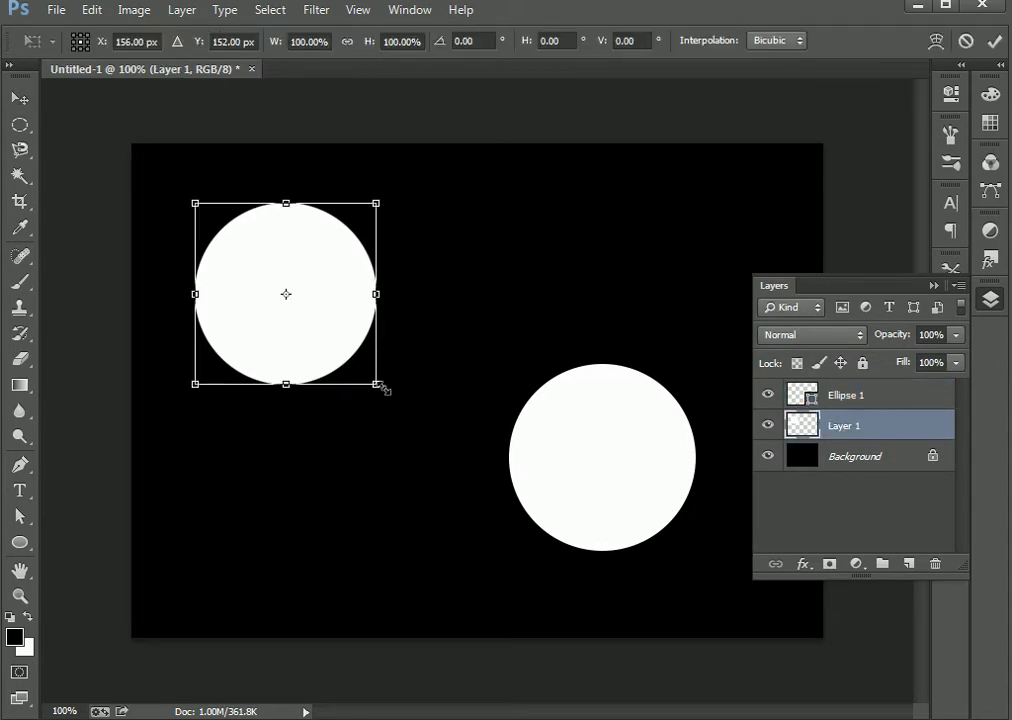
pyautogui.moveTo(384, 389); pyautogui.dragTo(846, 715)
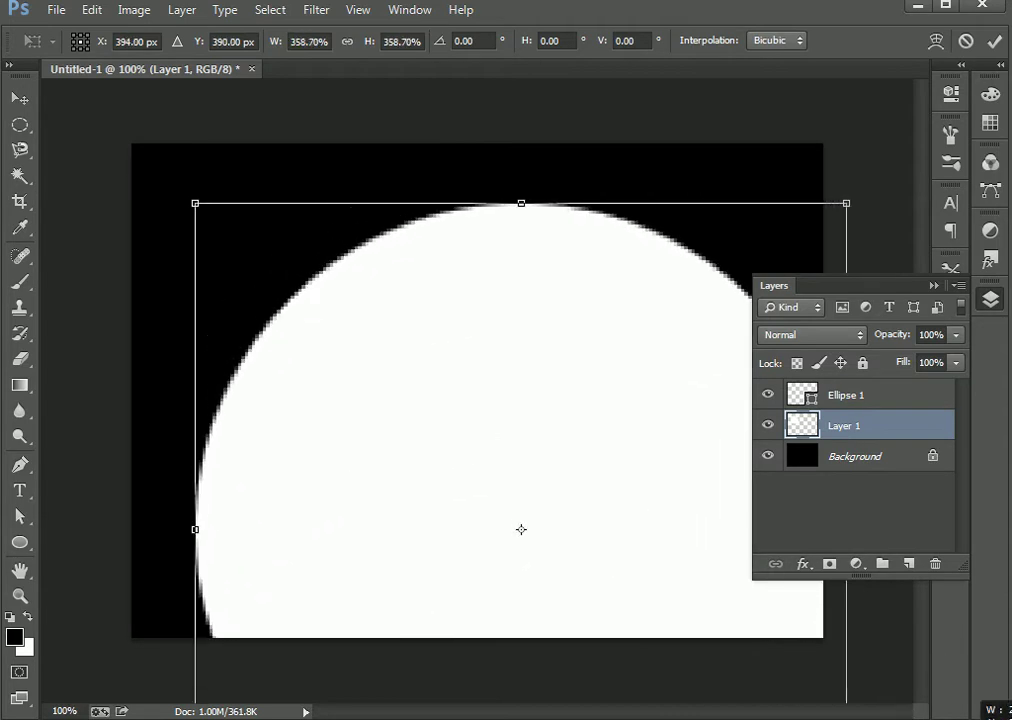
pyautogui.moveTo(697, 581); pyautogui.dragTo(305, 294)
pyautogui.moveTo(343, 389); pyautogui.dragTo(334, 280)
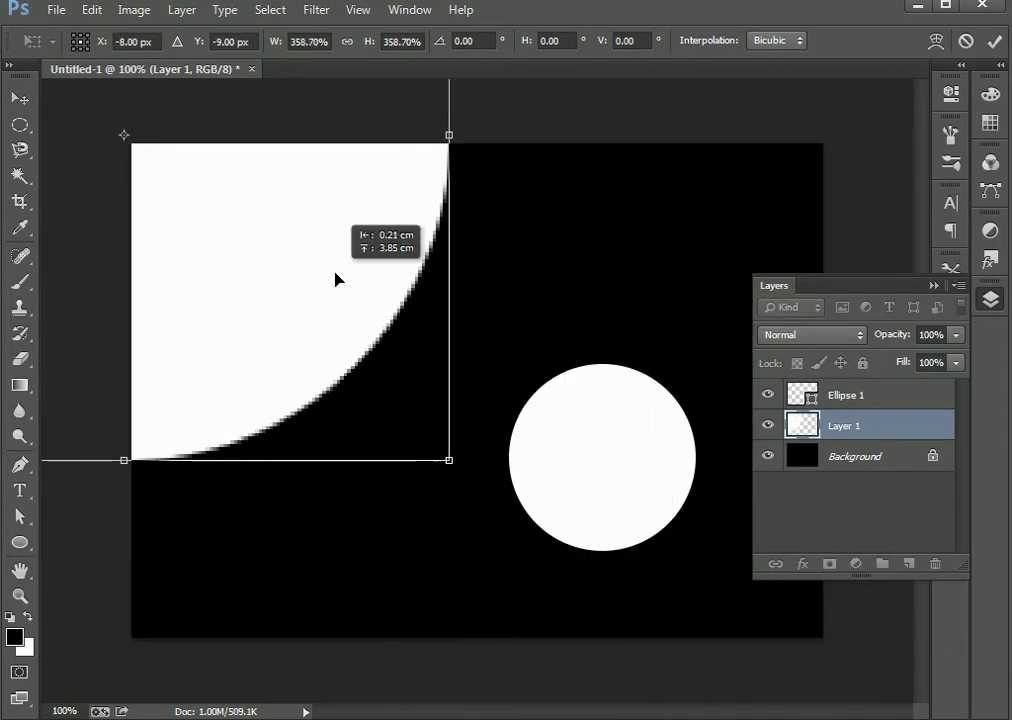
pyautogui.press('Return')
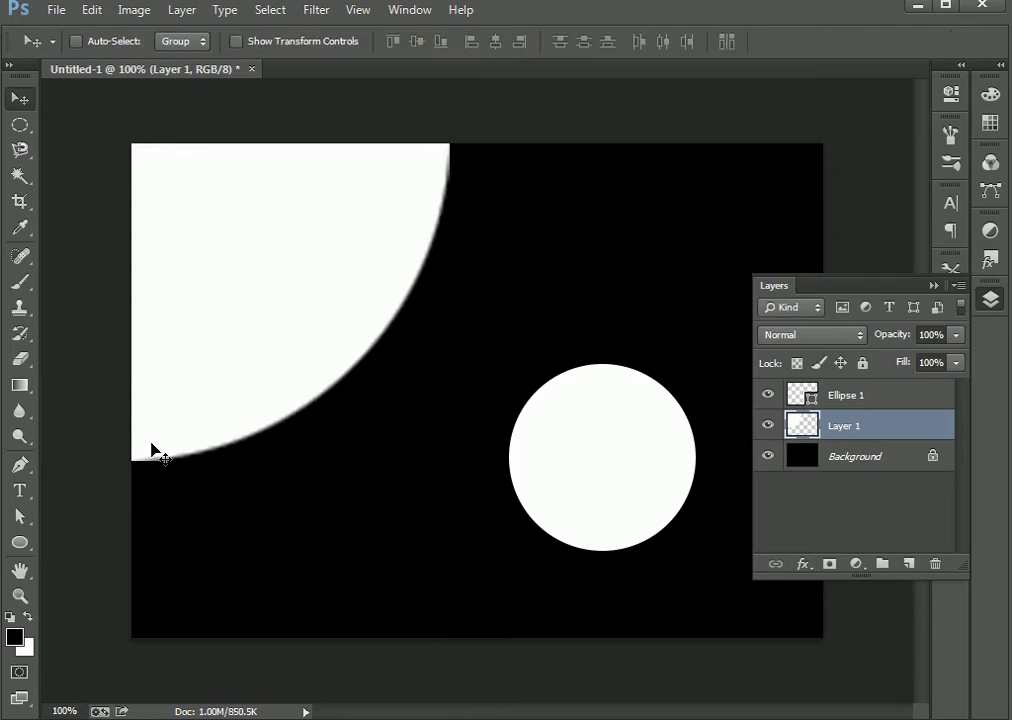
pyautogui.hotkey('ctrl', 'z')
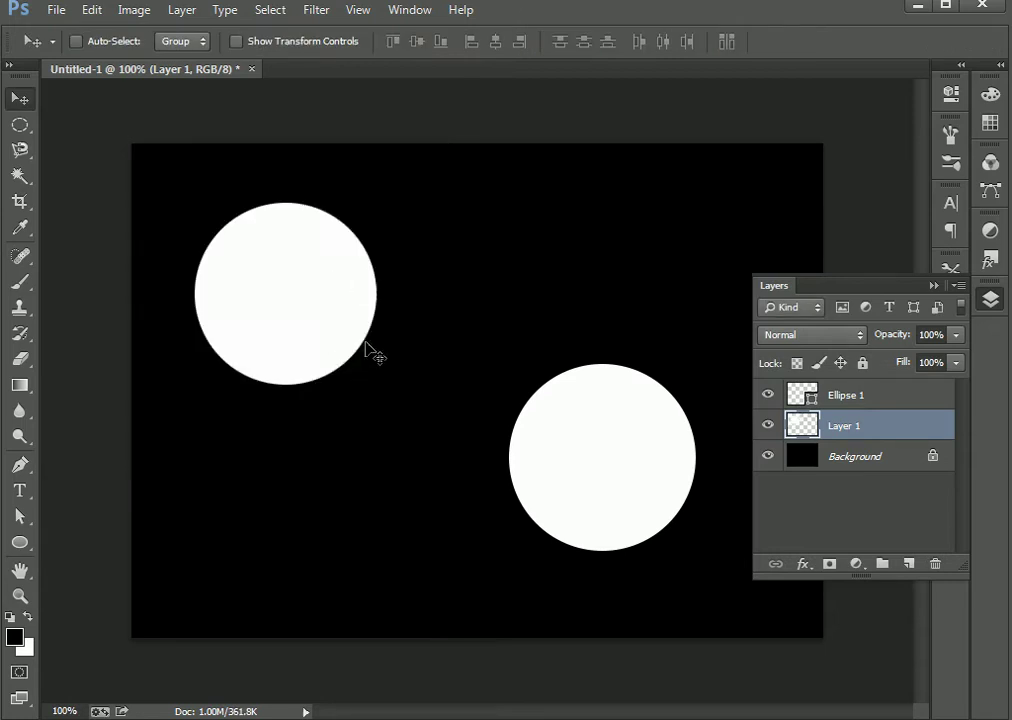
# Step: Examine the individual pixels along the lower edge of Layer 1's circle at up to 3200% zoom, and return to 100%
pyautogui.press('z')
pyautogui.moveTo(262, 395); pyautogui.dragTo(386, 411)
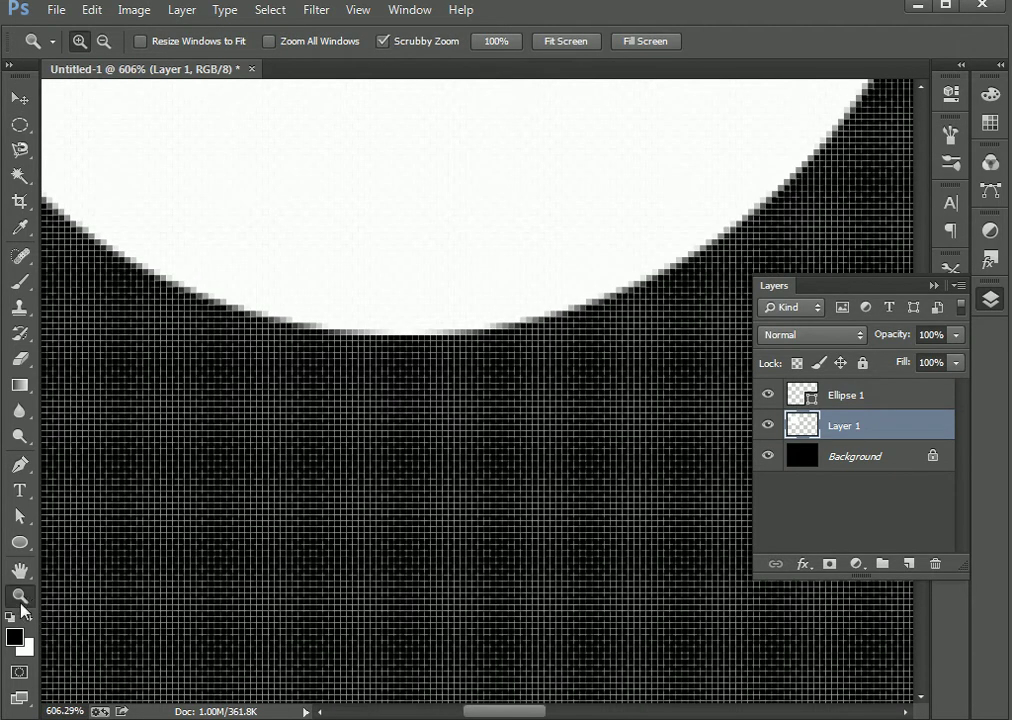
pyautogui.moveTo(361, 341); pyautogui.dragTo(429, 314)
pyautogui.moveTo(350, 271); pyautogui.dragTo(442, 304)
pyautogui.moveTo(309, 318); pyautogui.dragTo(303, 348)
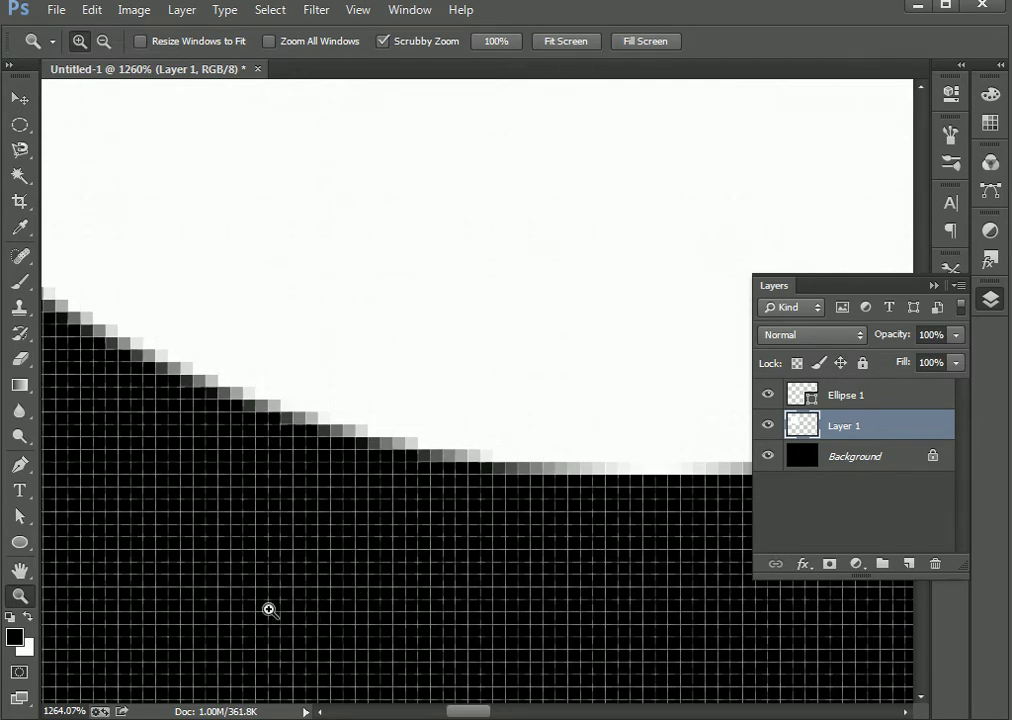
pyautogui.moveTo(357, 587)
pyautogui.mouseDown()
pyautogui.moveTo(197, 578)
pyautogui.moveTo(375, 578)
pyautogui.moveTo(364, 598)
pyautogui.mouseUp()
pyautogui.moveTo(348, 429); pyautogui.dragTo(409, 258)
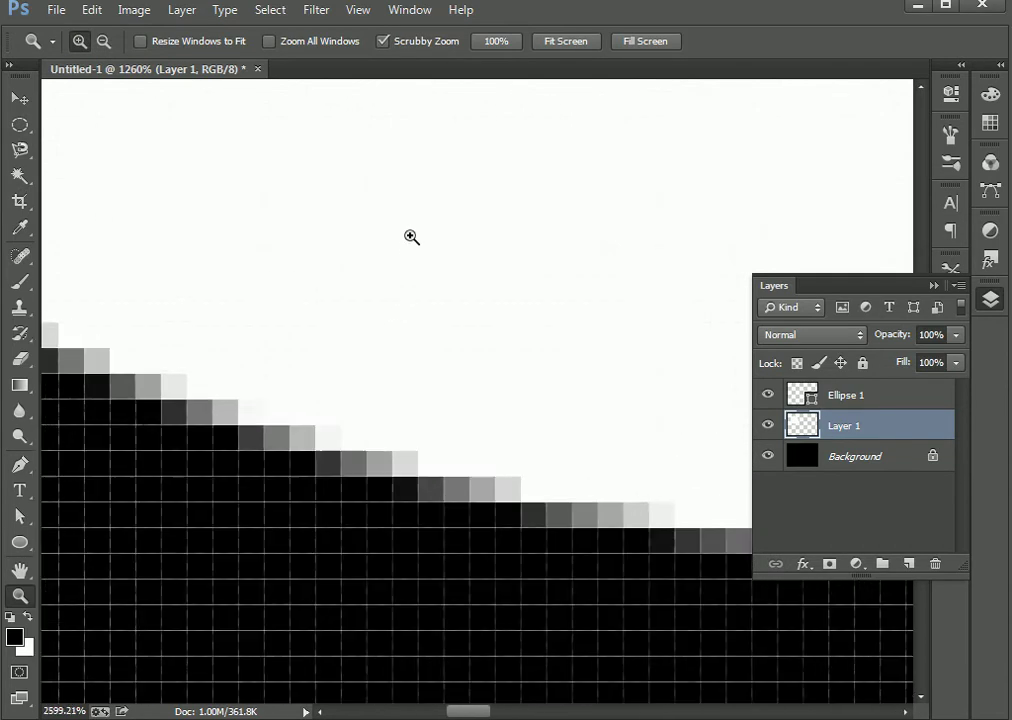
pyautogui.click(384, 434)
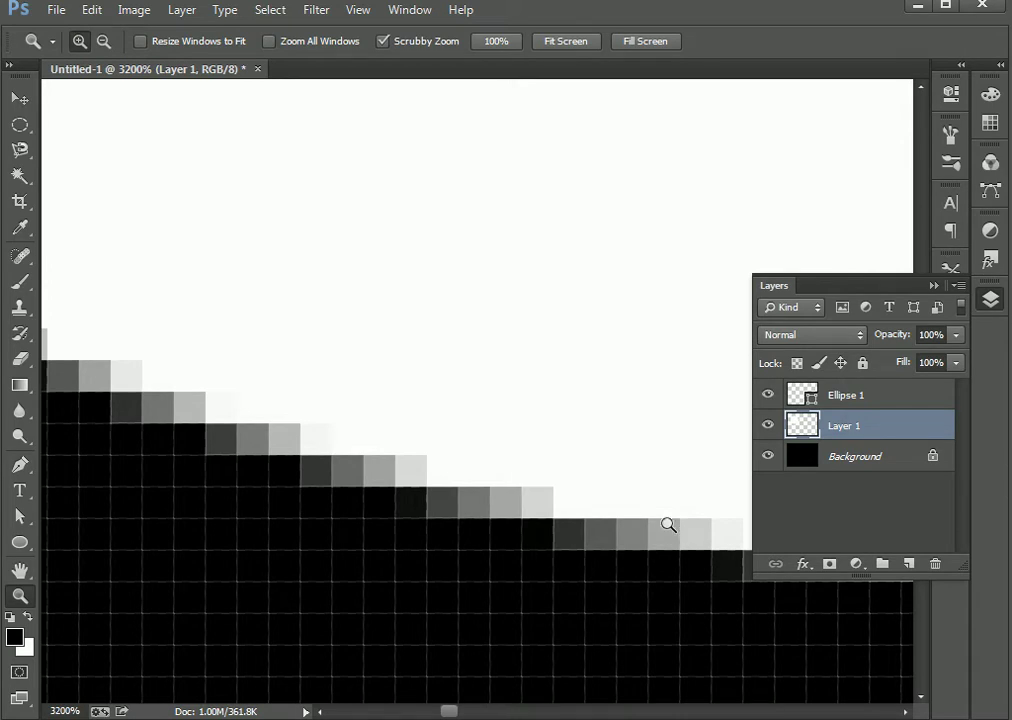
pyautogui.doubleClick(19, 598)
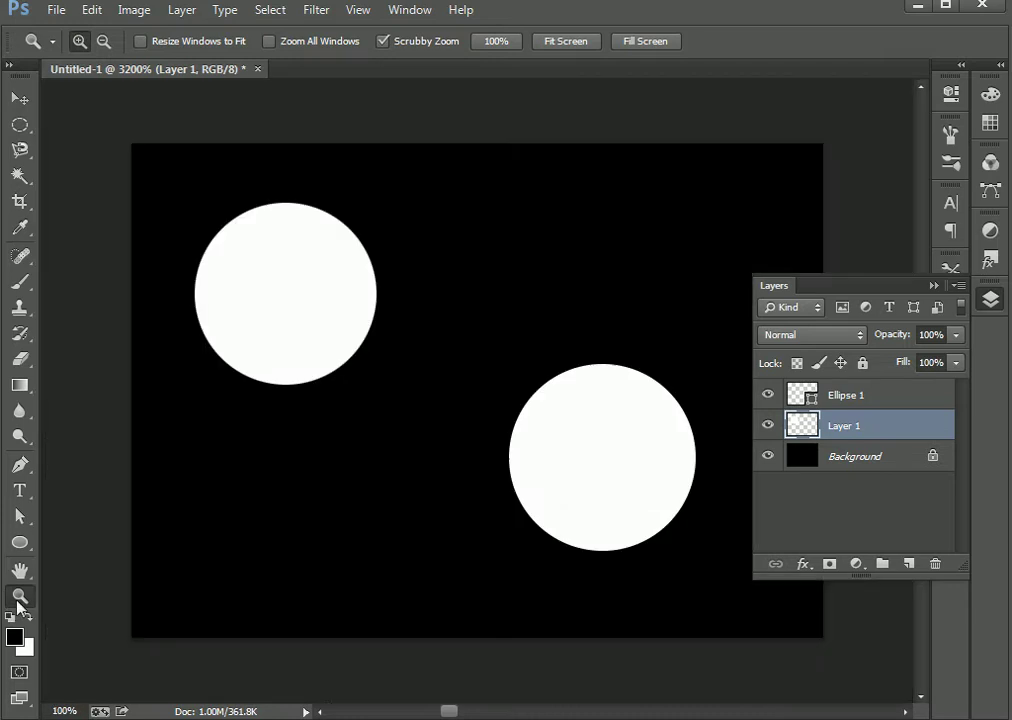
# Step: Examine the edge pixels of the Ellipse 1 circle at 3200% zoom, and return to 100%
pyautogui.moveTo(585, 555); pyautogui.dragTo(682, 219)
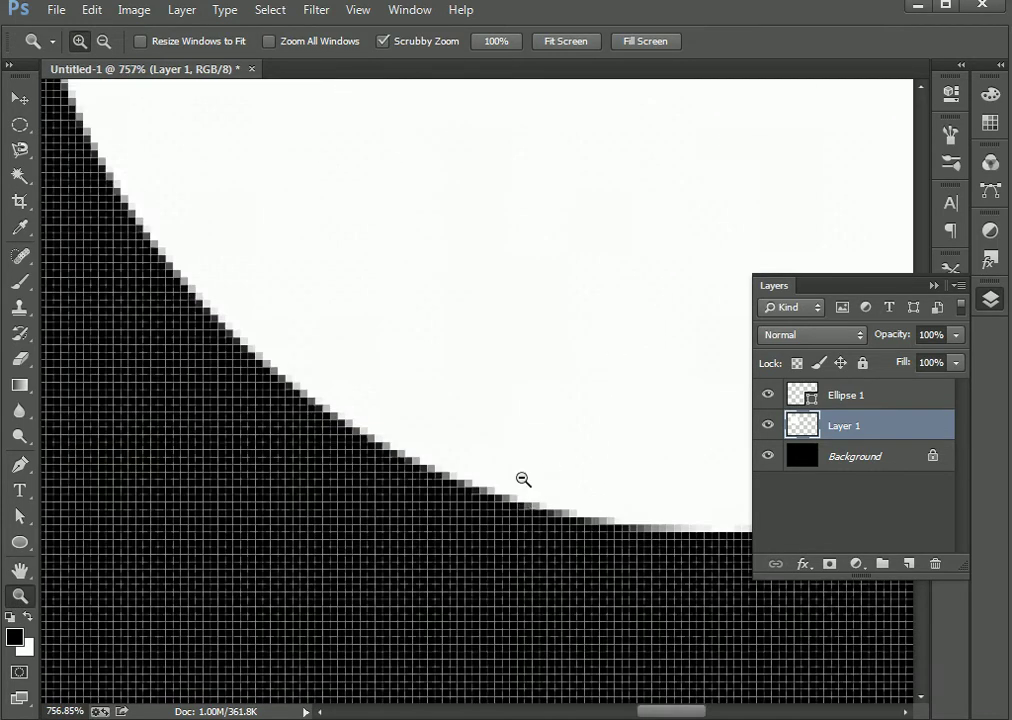
pyautogui.moveTo(522, 502); pyautogui.dragTo(630, 192)
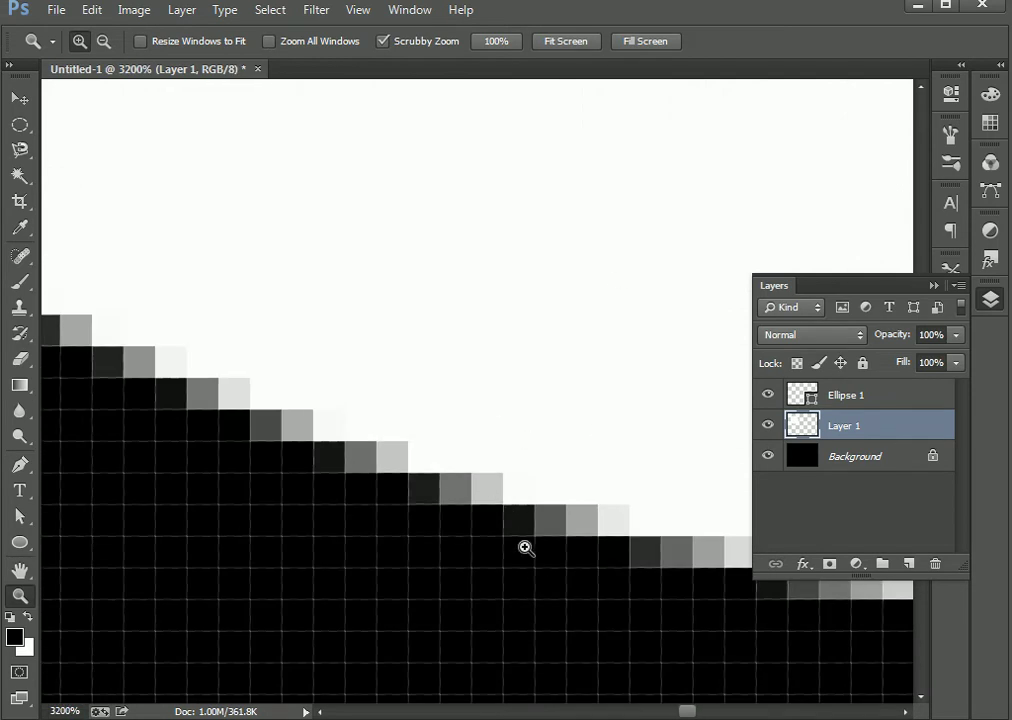
pyautogui.click(806, 392)
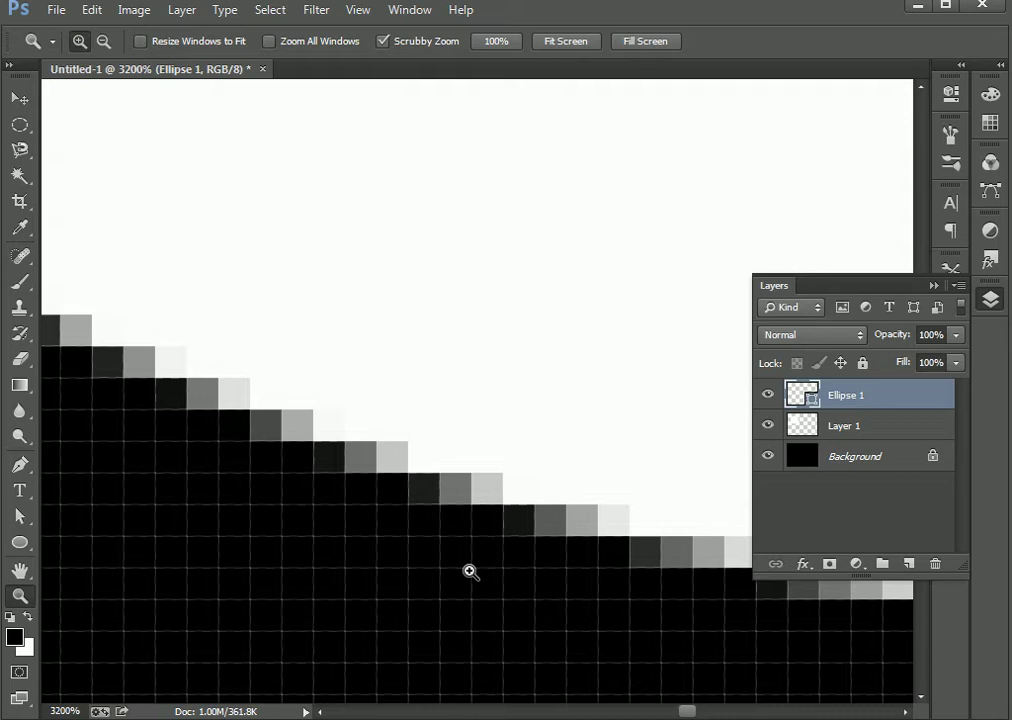
pyautogui.doubleClick(22, 597)
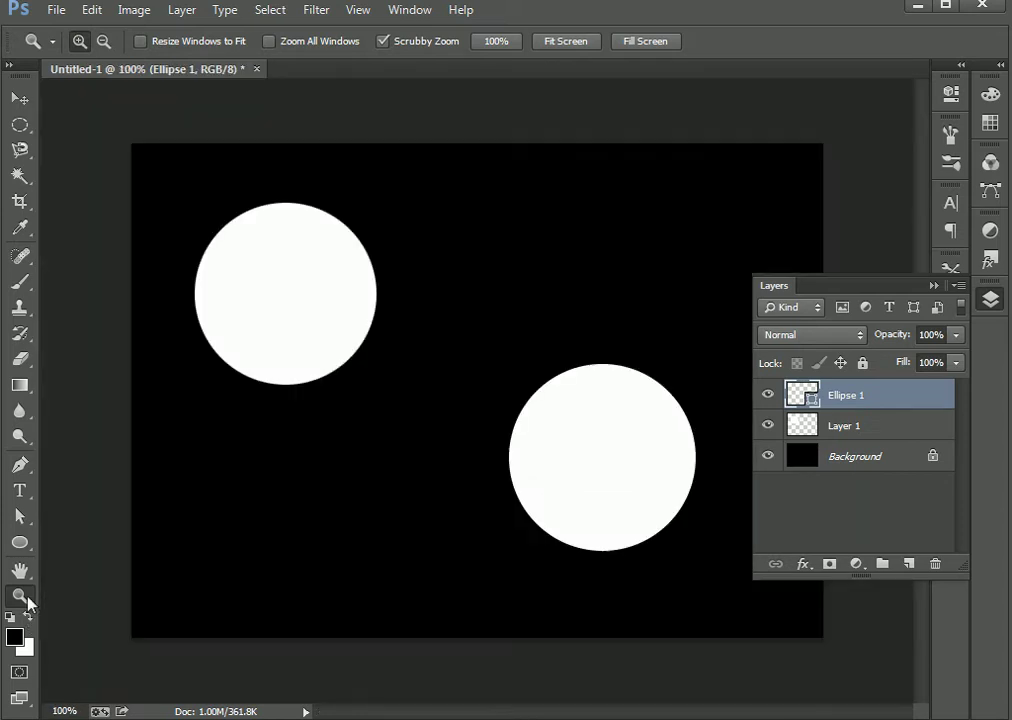
# Step: Scale Layer 1's circle up proportionally until it overflows the canvas's upper-left corner, and apply the transform
pyautogui.click(846, 428)
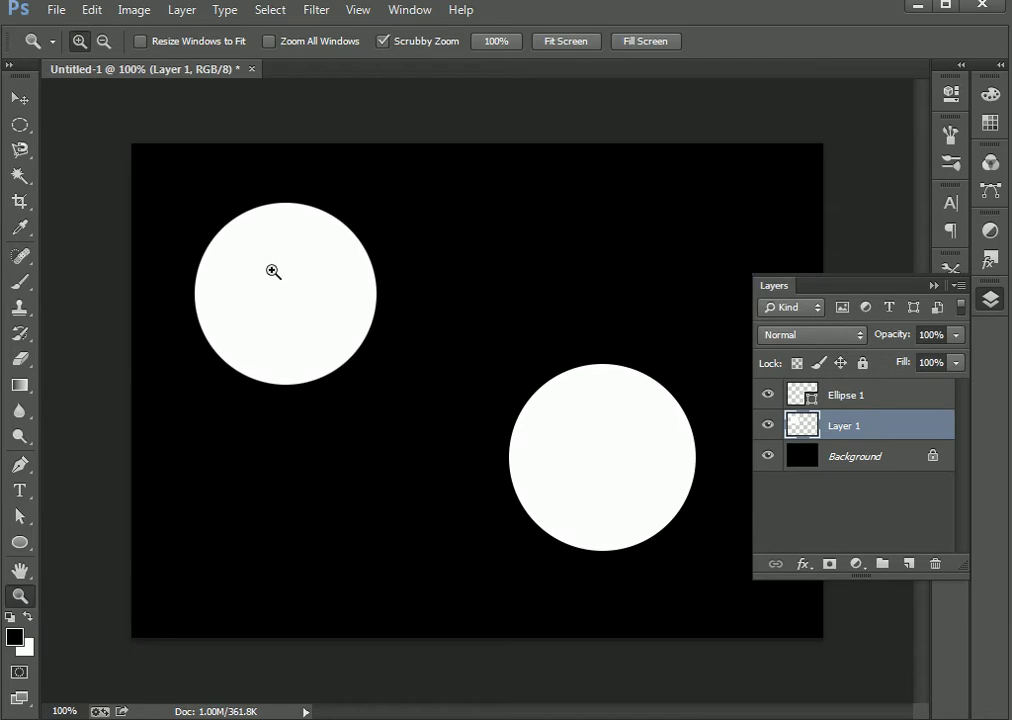
pyautogui.hotkey('ctrl', 't')
pyautogui.moveTo(381, 390); pyautogui.dragTo(850, 680)
pyautogui.moveTo(723, 601); pyautogui.dragTo(266, 179)
pyautogui.moveTo(480, 522); pyautogui.dragTo(690, 715)
pyautogui.moveTo(551, 574); pyautogui.dragTo(300, 289)
pyautogui.press('Return')
pyautogui.press('z')
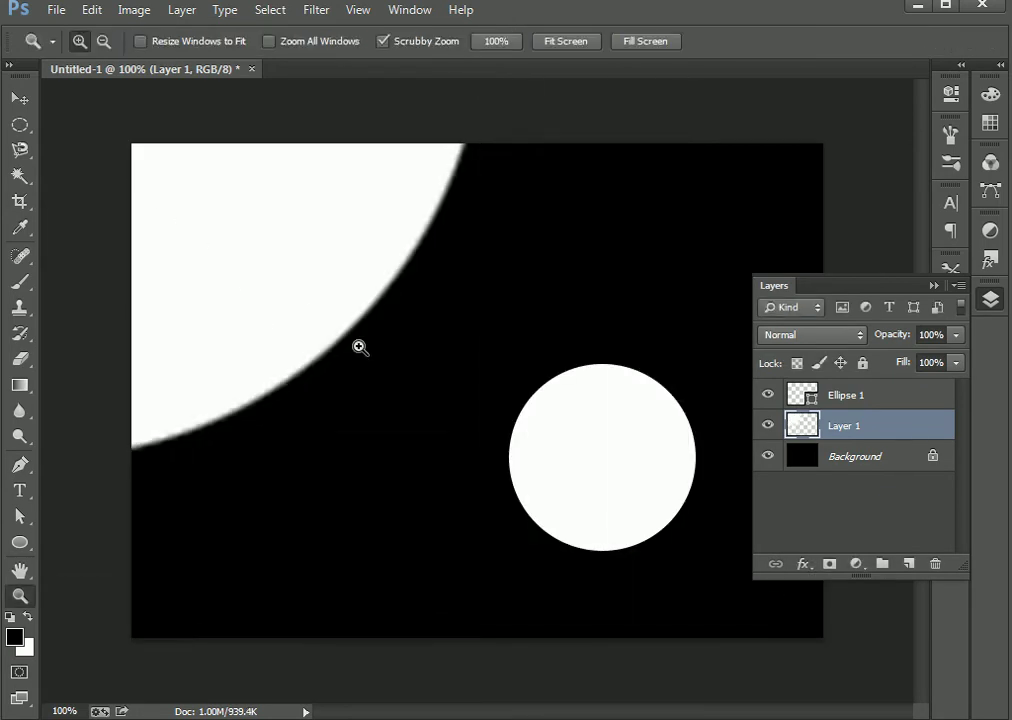
# Step: Scale the Ellipse 1 shape up proportionally, position it overflowing the canvas's lower-right corner, and apply the transform
pyautogui.click(863, 397)
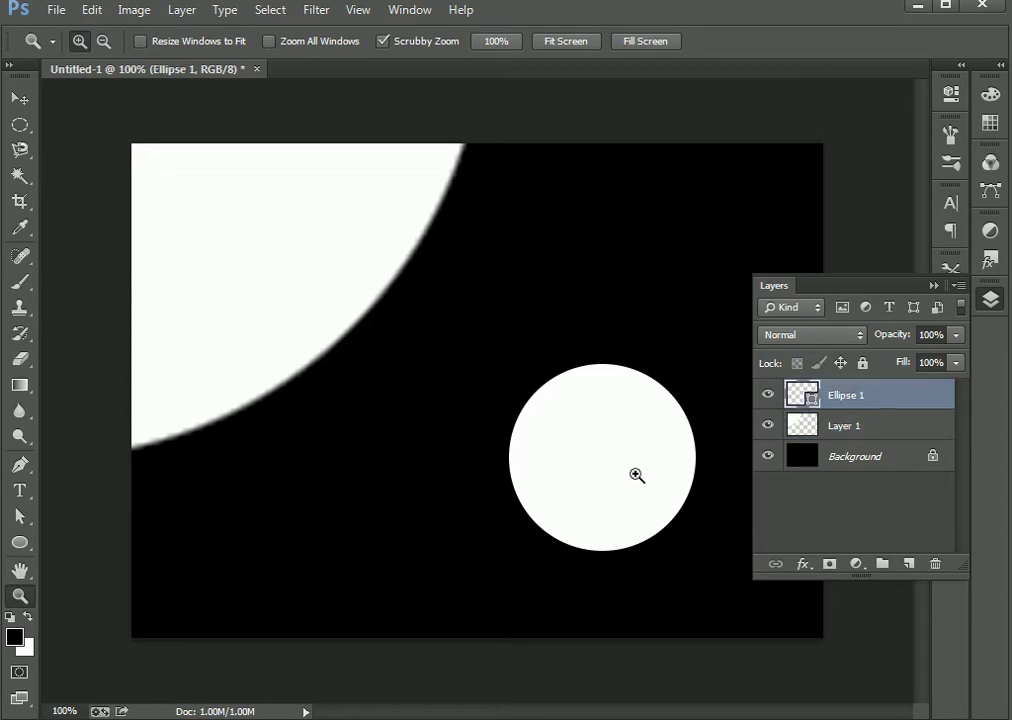
pyautogui.hotkey('ctrl', 't')
pyautogui.moveTo(511, 366); pyautogui.dragTo(234, 177)
pyautogui.moveTo(693, 553); pyautogui.dragTo(1005, 715)
pyautogui.moveTo(569, 300); pyautogui.dragTo(707, 592)
pyautogui.press('Return')
pyautogui.press('z')
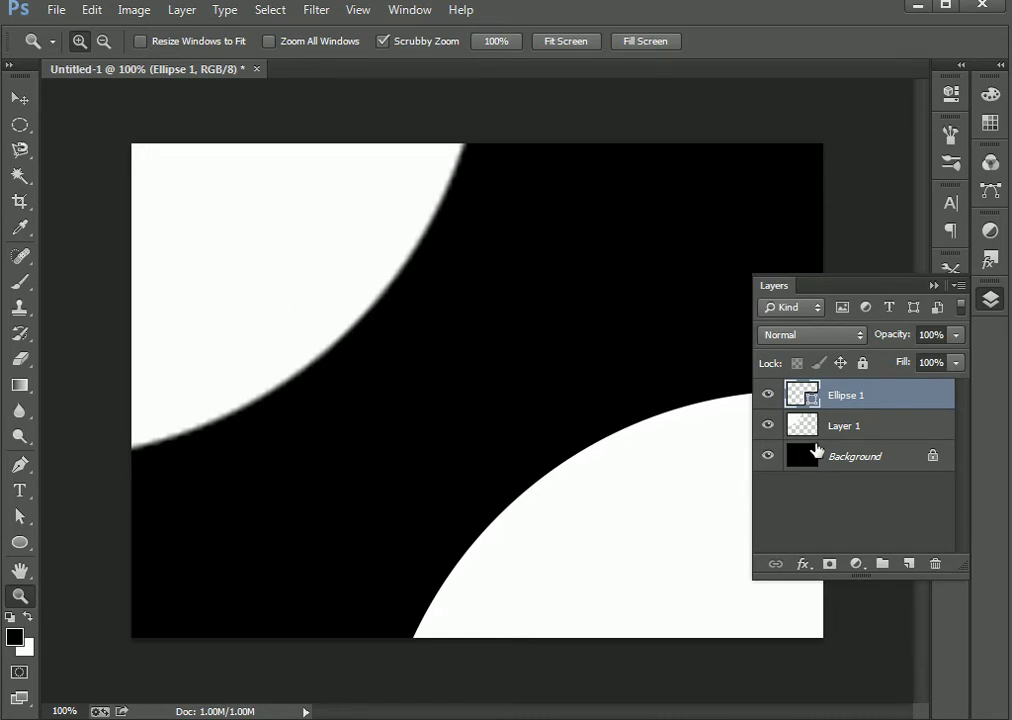
# Step: Compare the edge pixels of the enlarged Layer 1 circle with those of the enlarged Ellipse 1 shape at high zoom
pyautogui.moveTo(210, 424); pyautogui.dragTo(339, 154)
pyautogui.moveTo(330, 316); pyautogui.dragTo(418, 316)
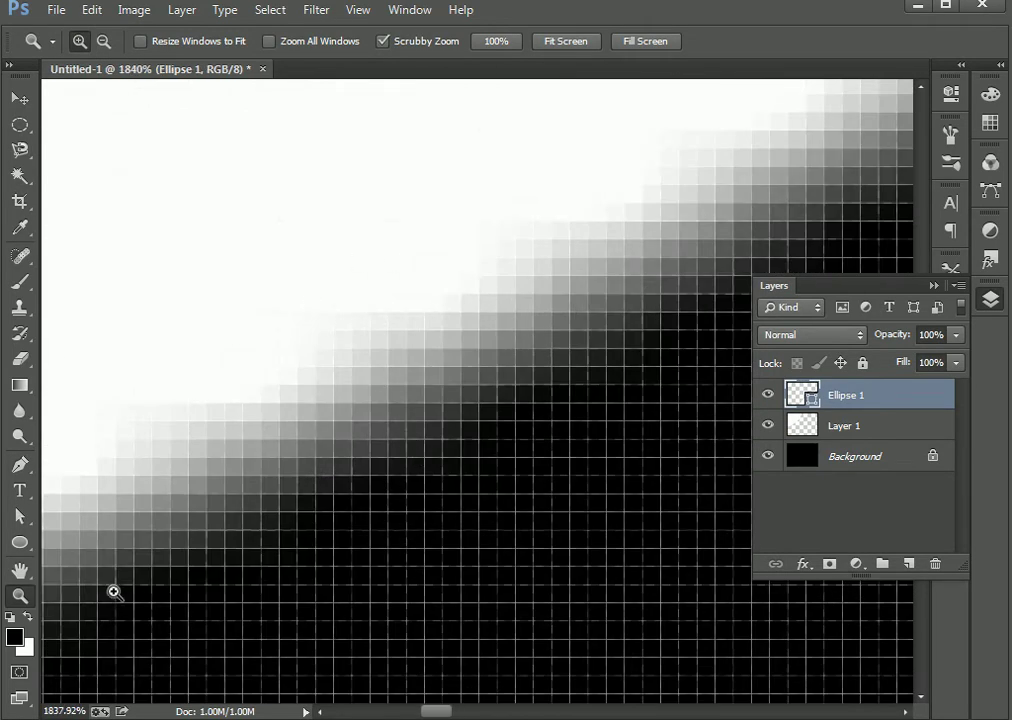
pyautogui.doubleClick(22, 599)
pyautogui.moveTo(549, 499); pyautogui.dragTo(617, 219)
pyautogui.moveTo(526, 486); pyautogui.dragTo(614, 285)
pyautogui.click(231, 413)
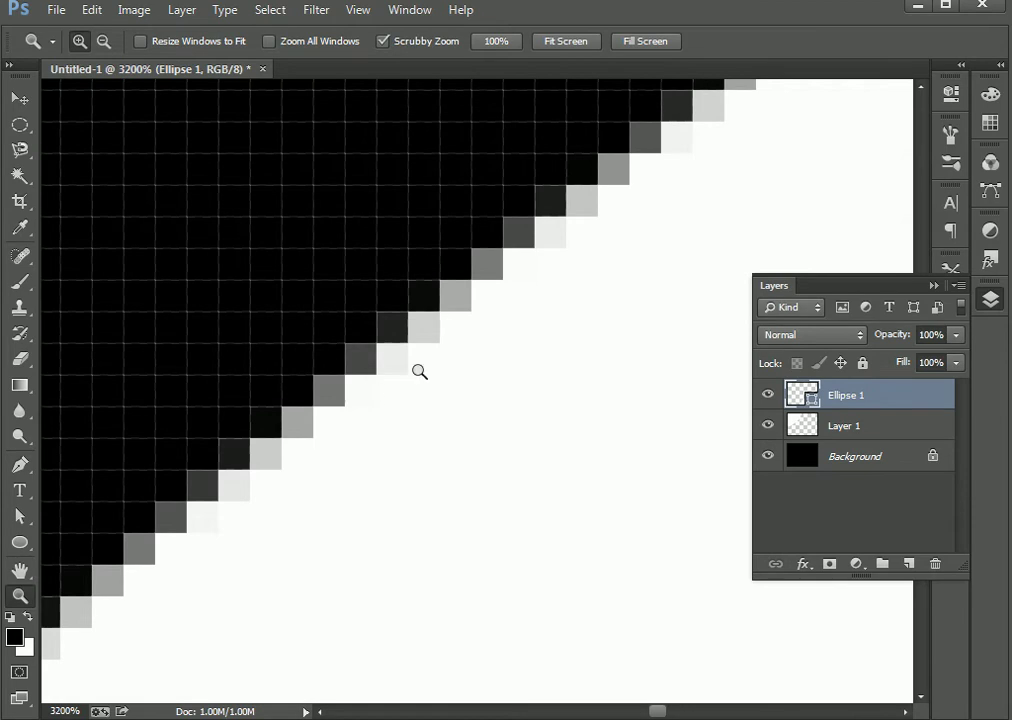
pyautogui.doubleClick(20, 595)
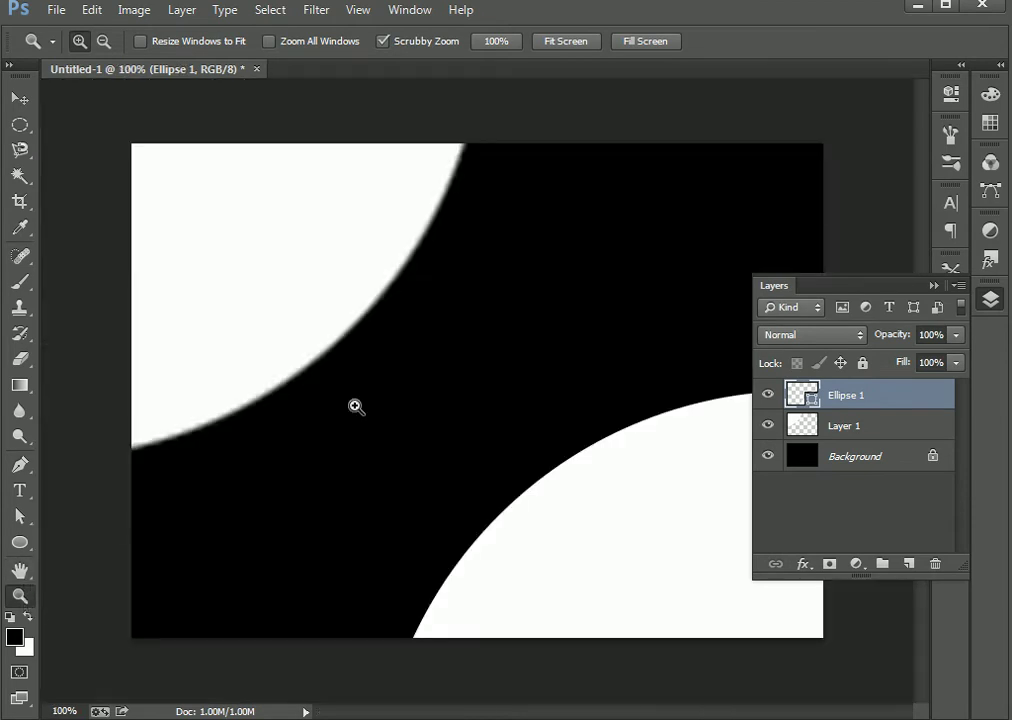
# Step: Scale Layer 1's circle down proportionally to 17.23%, place it fully inside the canvas's upper-left area, and apply the transform
pyautogui.click(860, 428)
pyautogui.hotkey('ctrl', 't')
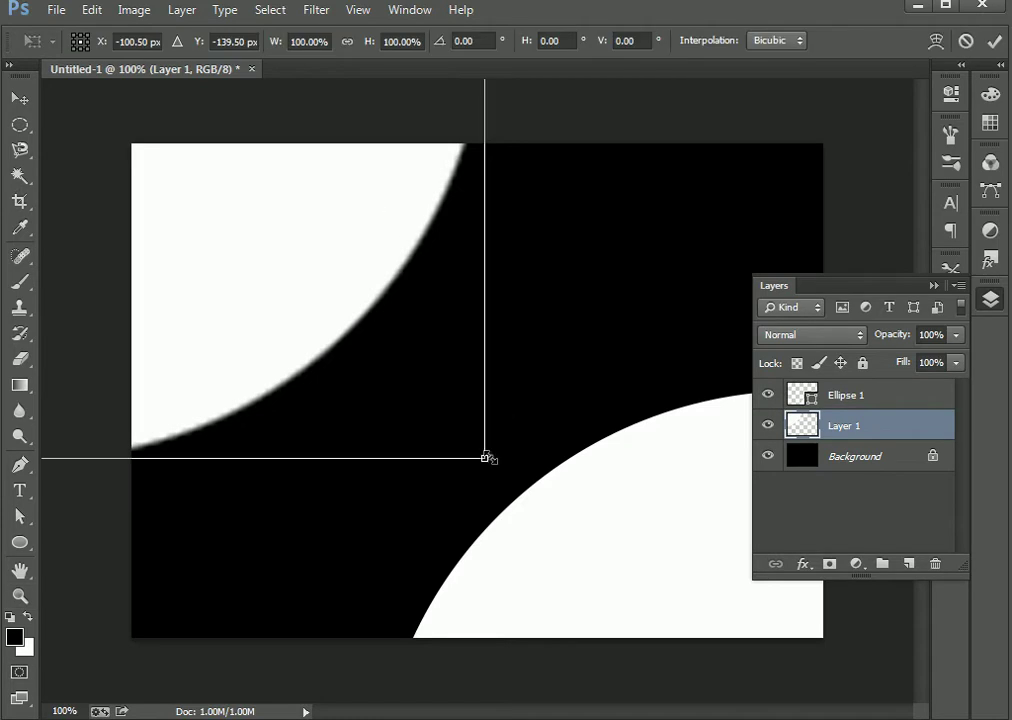
pyautogui.moveTo(484, 460); pyautogui.dragTo(278, 248)
pyautogui.moveTo(221, 233); pyautogui.dragTo(246, 255)
pyautogui.moveTo(169, 174); pyautogui.dragTo(438, 450)
pyautogui.moveTo(507, 513); pyautogui.dragTo(265, 266)
pyautogui.moveTo(223, 203); pyautogui.dragTo(400, 377)
pyautogui.moveTo(438, 438); pyautogui.dragTo(357, 355)
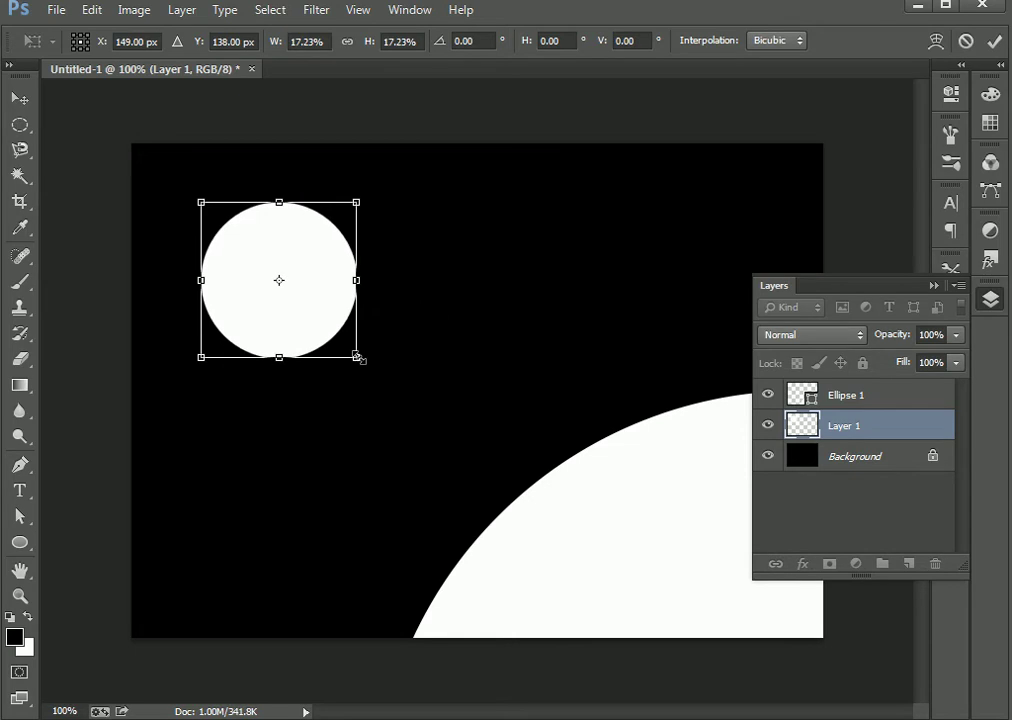
pyautogui.press('Return')
# Step: Examine the edge pixels of the reduced Layer 1 circle up close, and return to 100% zoom
pyautogui.press('z')
pyautogui.scroll(10, 325, 347)
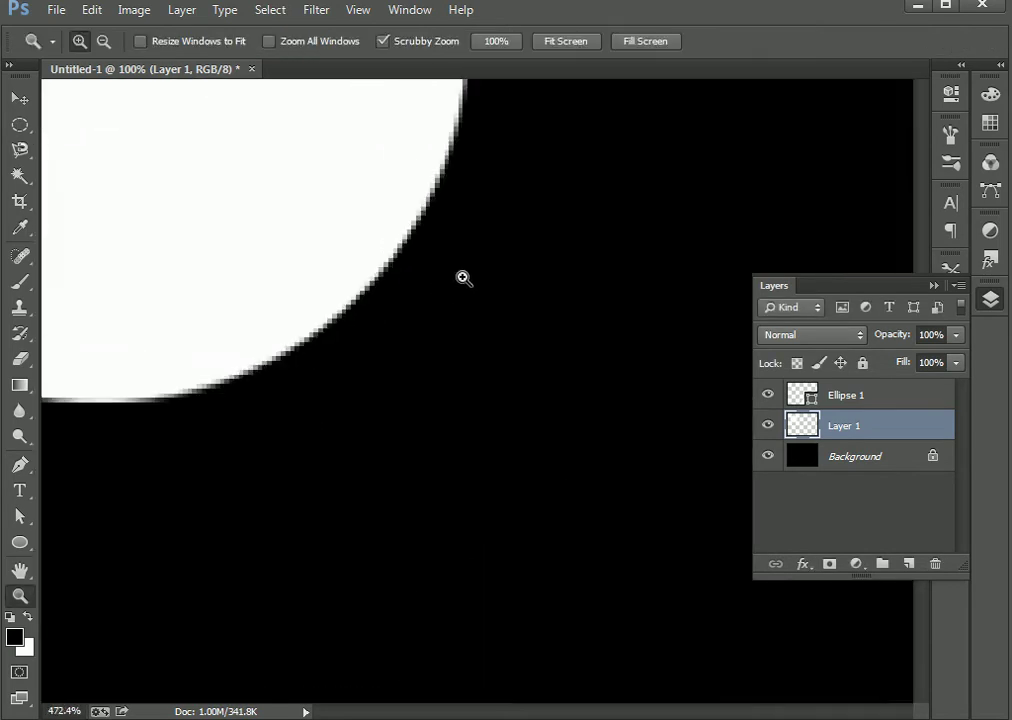
pyautogui.moveTo(242, 283); pyautogui.dragTo(459, 409)
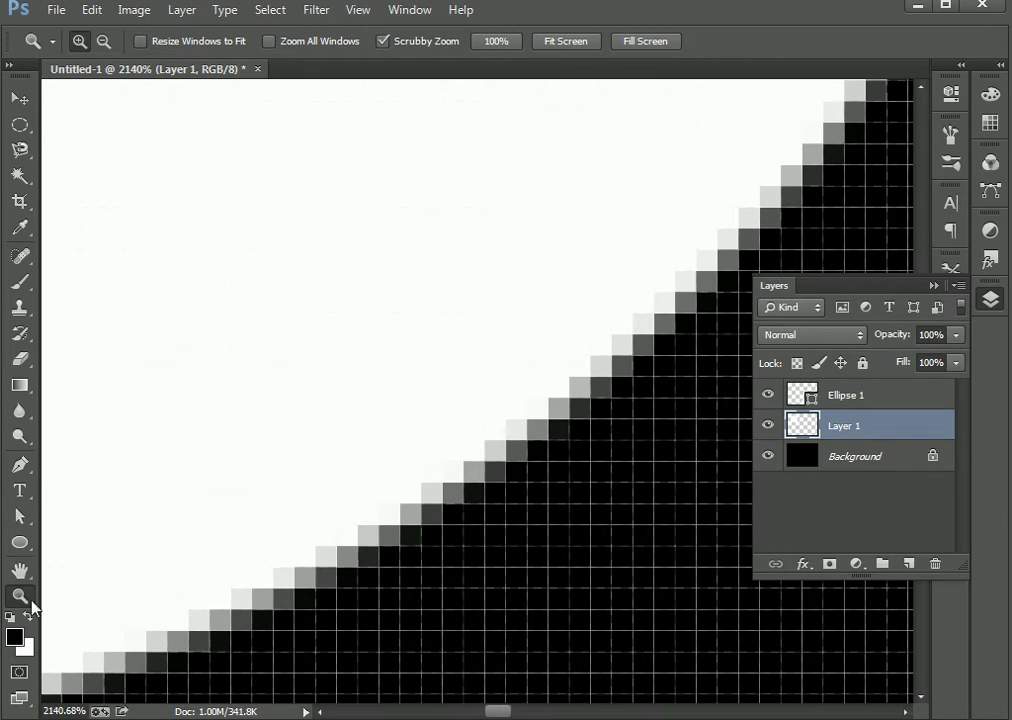
pyautogui.doubleClick(20, 595)
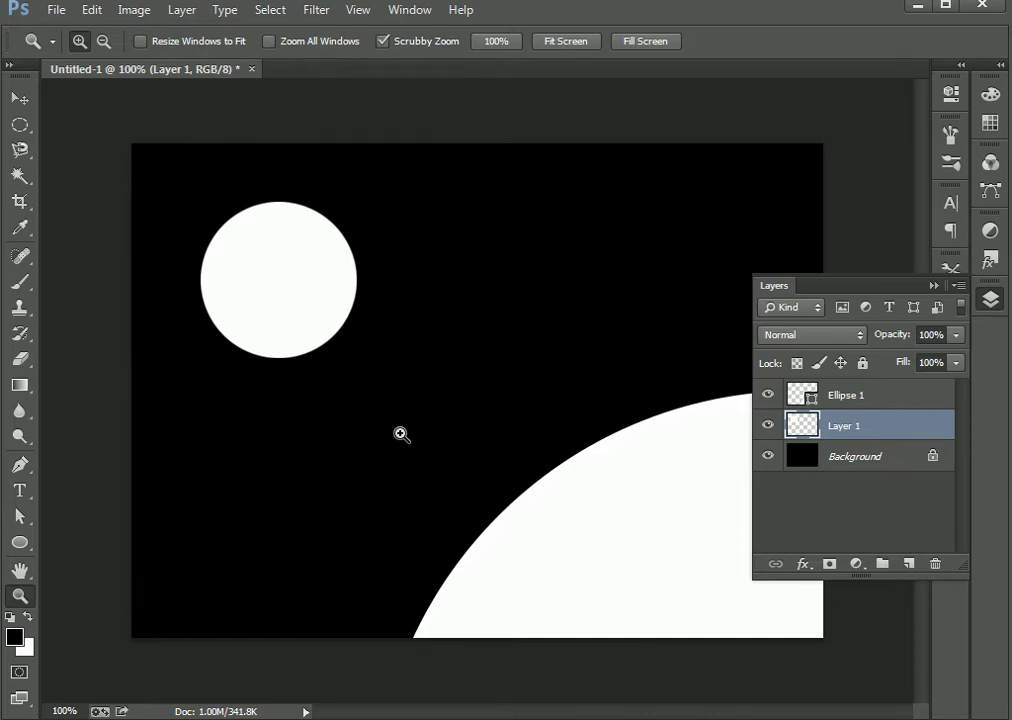
# Step: Delete Layer 1, and select the Ellipse 1 shape layer with the Move tool active
pyautogui.moveTo(883, 429); pyautogui.dragTo(935, 563)
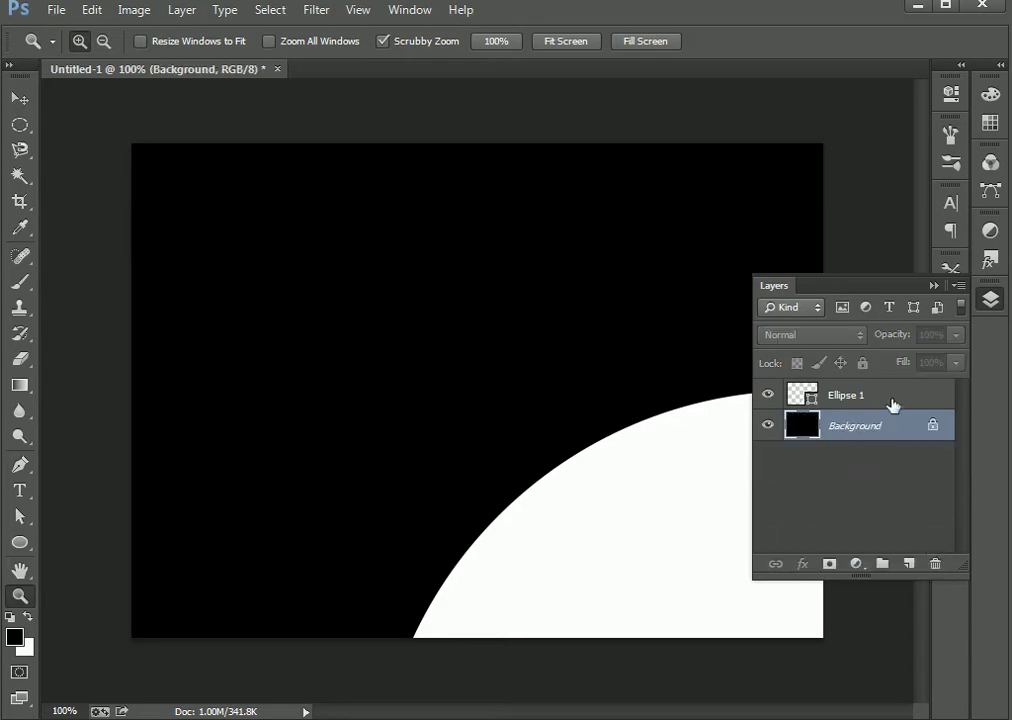
pyautogui.click(880, 400)
pyautogui.click(20, 98)
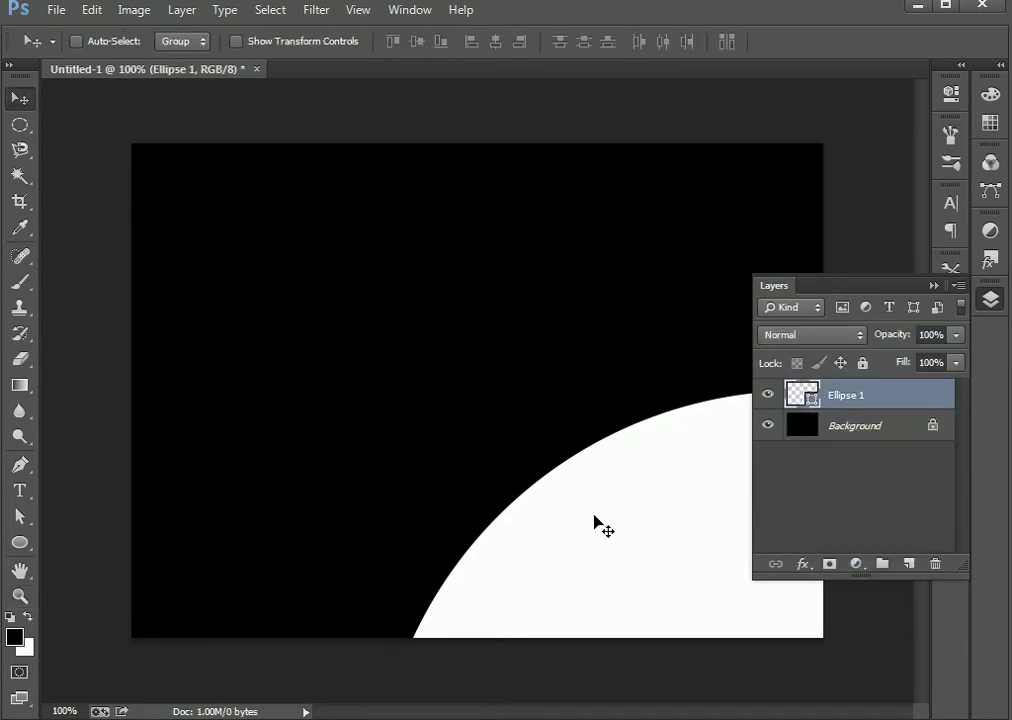
# Step: Move the Ellipse 1 circle up on the canvas and delete its shape layer
pyautogui.moveTo(587, 501); pyautogui.dragTo(518, 325)
pyautogui.moveTo(899, 411); pyautogui.dragTo(935, 563)
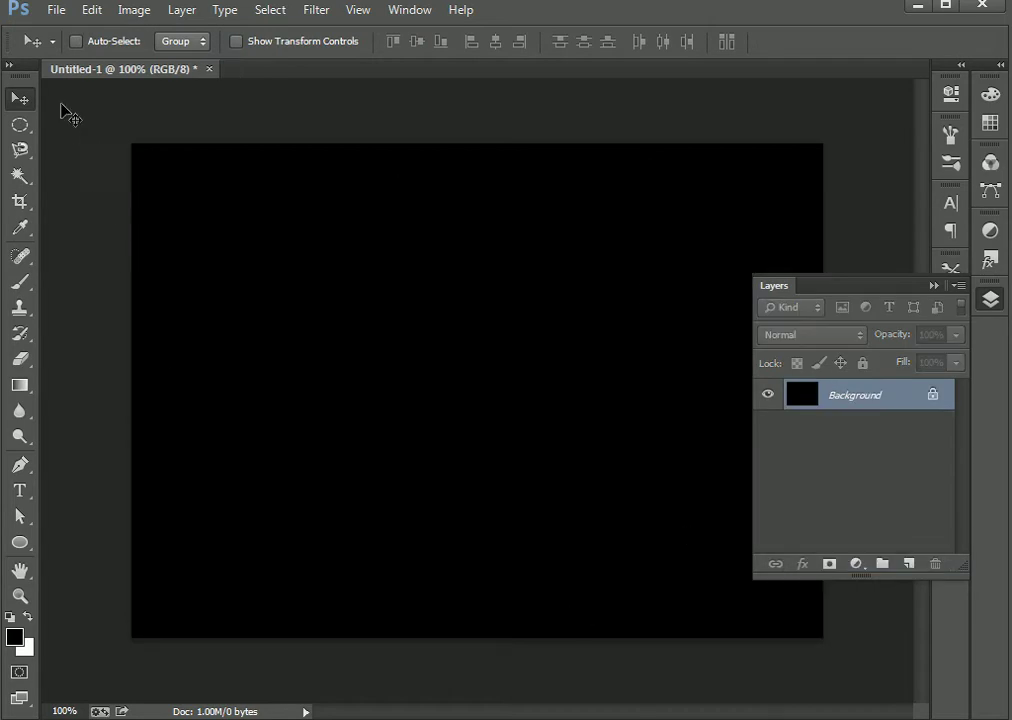
# Step: Draw a rectangle shape about 190 by 130 px near the middle of the canvas with the Rectangle tool
pyautogui.click(22, 546)
pyautogui.click(100, 539)
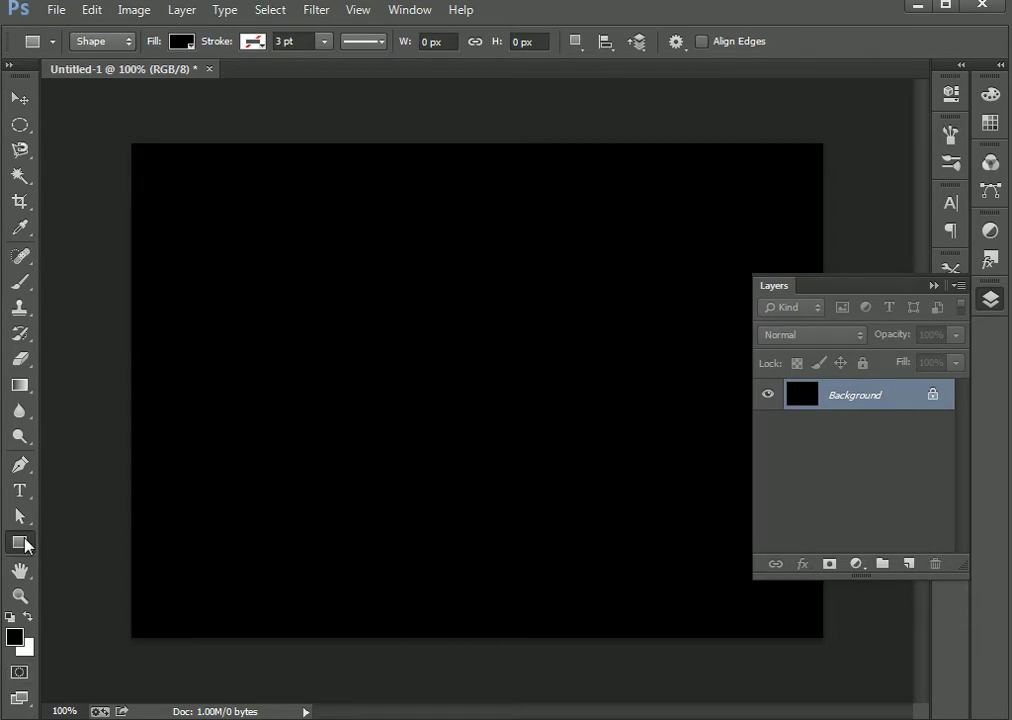
pyautogui.click(25, 542)
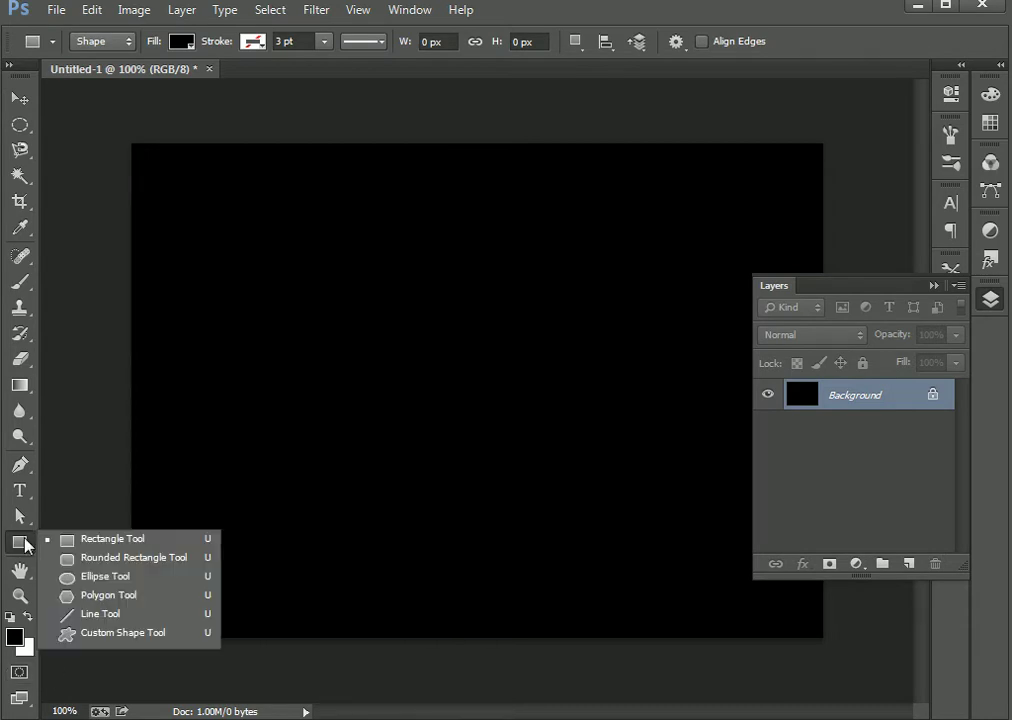
pyautogui.click(112, 539)
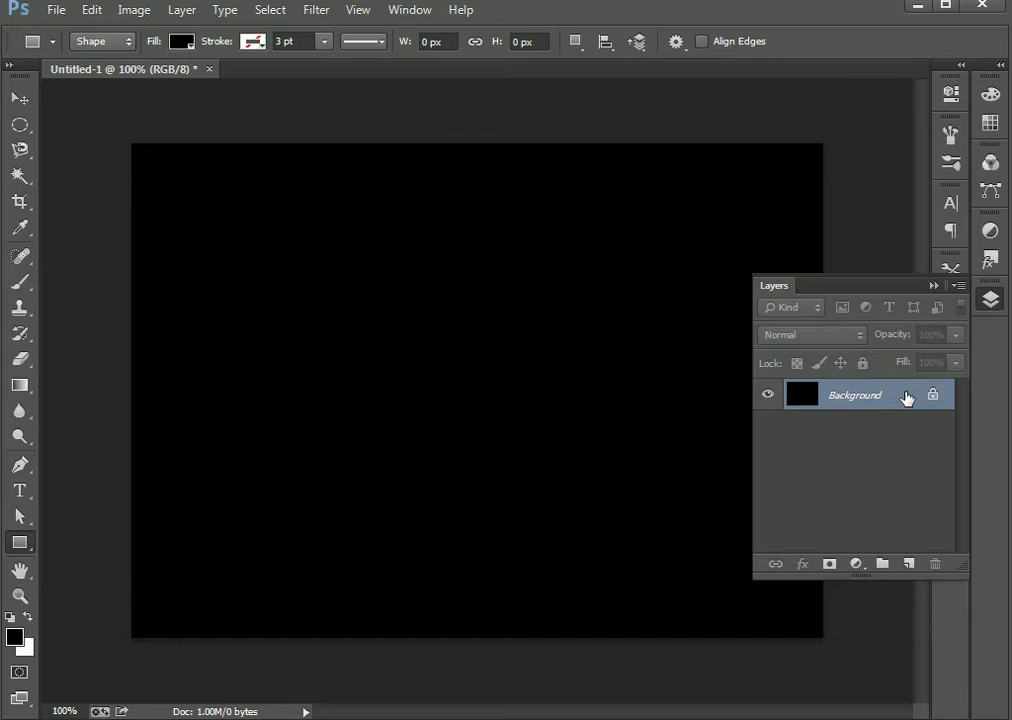
pyautogui.moveTo(345, 357); pyautogui.dragTo(533, 486)
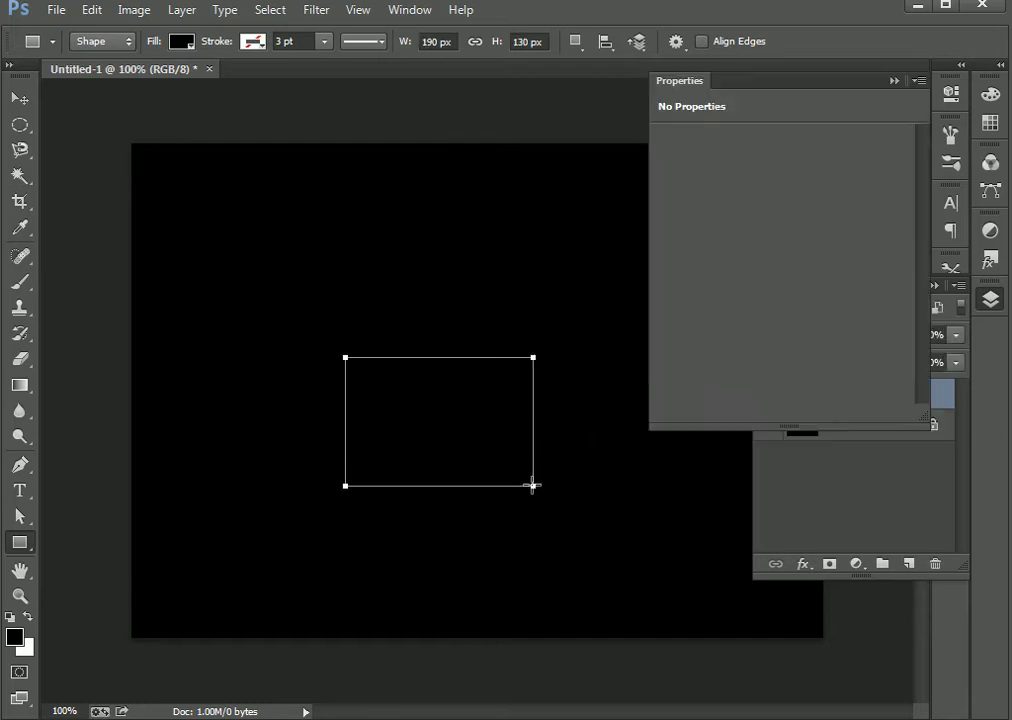
# Step: Reselect the Rectangle 1 layer and examine its mask settings and live shape properties
pyautogui.click(880, 490)
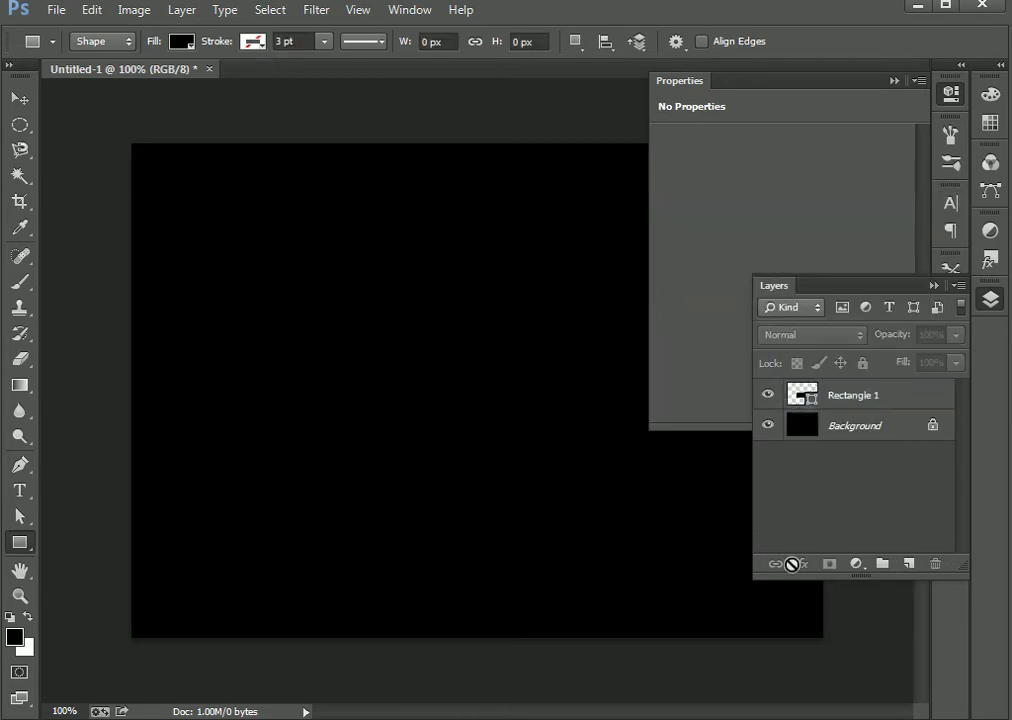
pyautogui.click(828, 398)
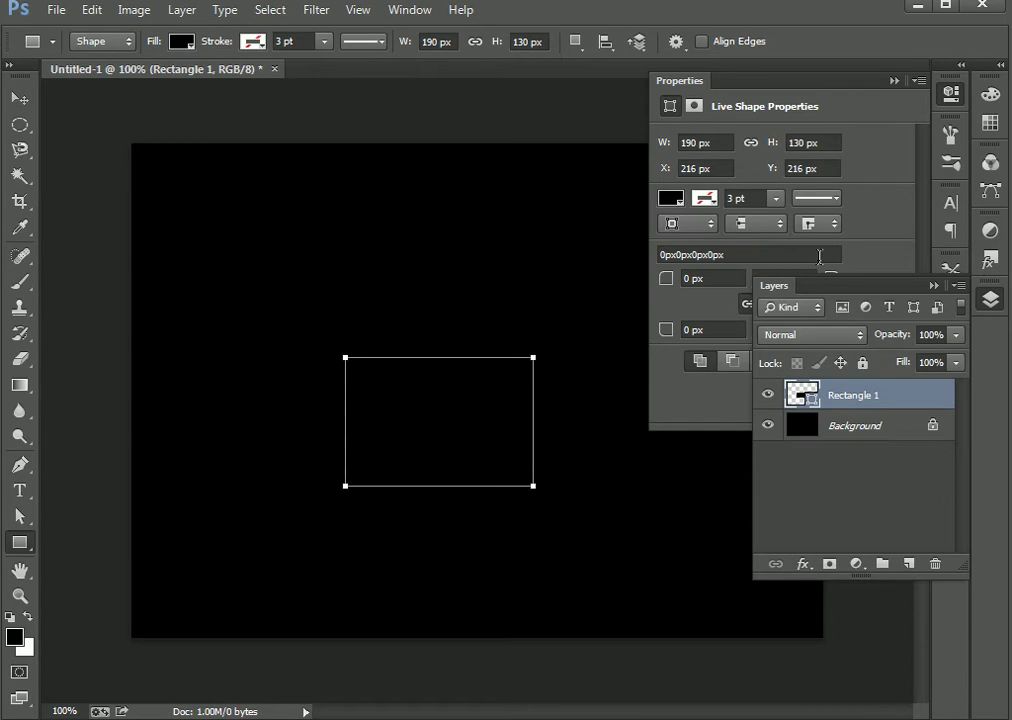
pyautogui.click(897, 112)
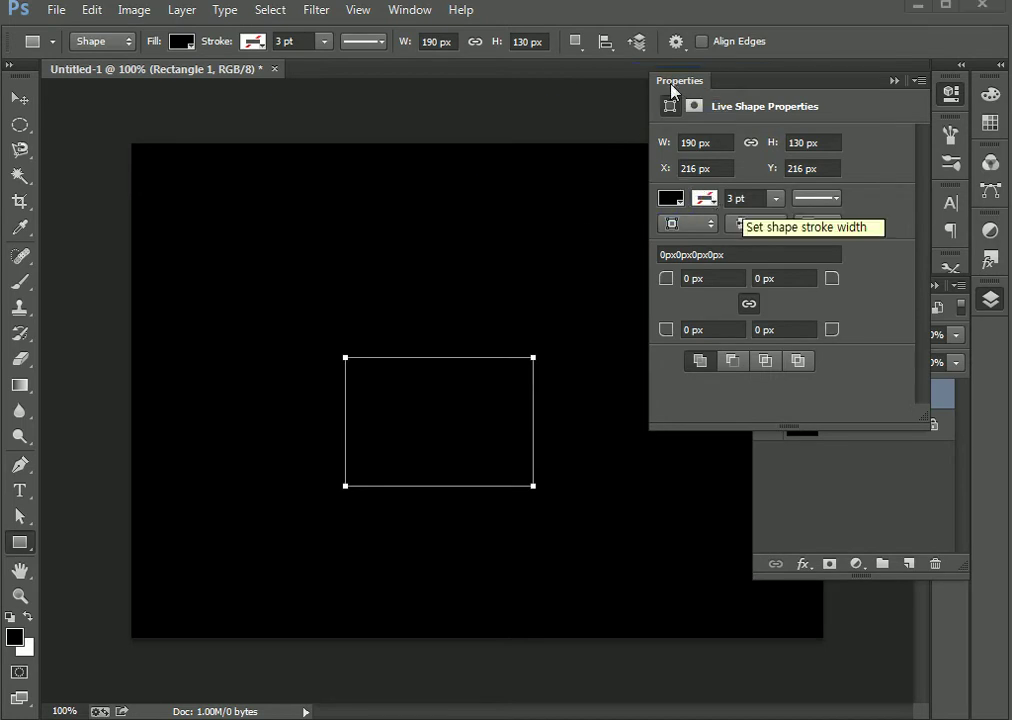
pyautogui.click(421, 12)
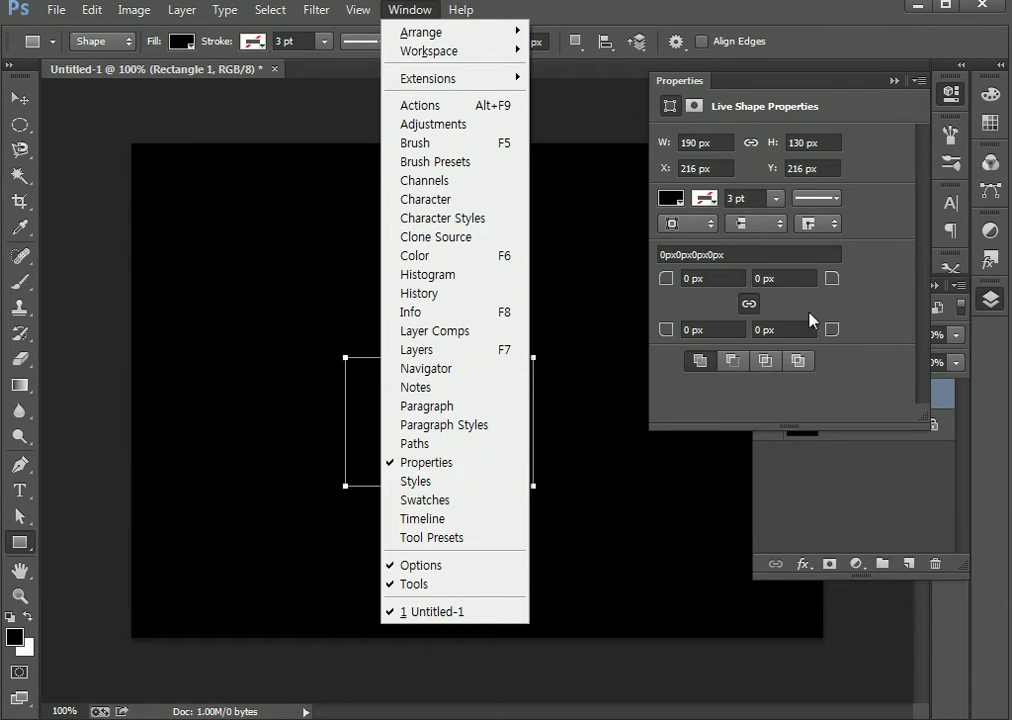
pyautogui.click(898, 133)
pyautogui.click(695, 107)
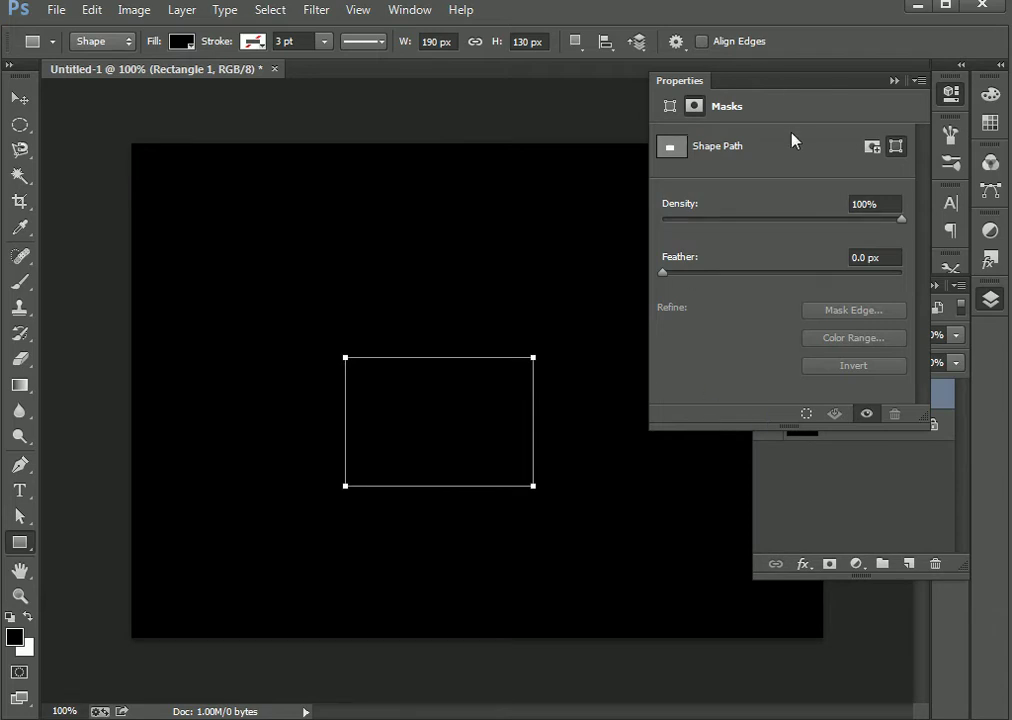
pyautogui.moveTo(691, 82); pyautogui.dragTo(678, 106)
pyautogui.click(665, 109)
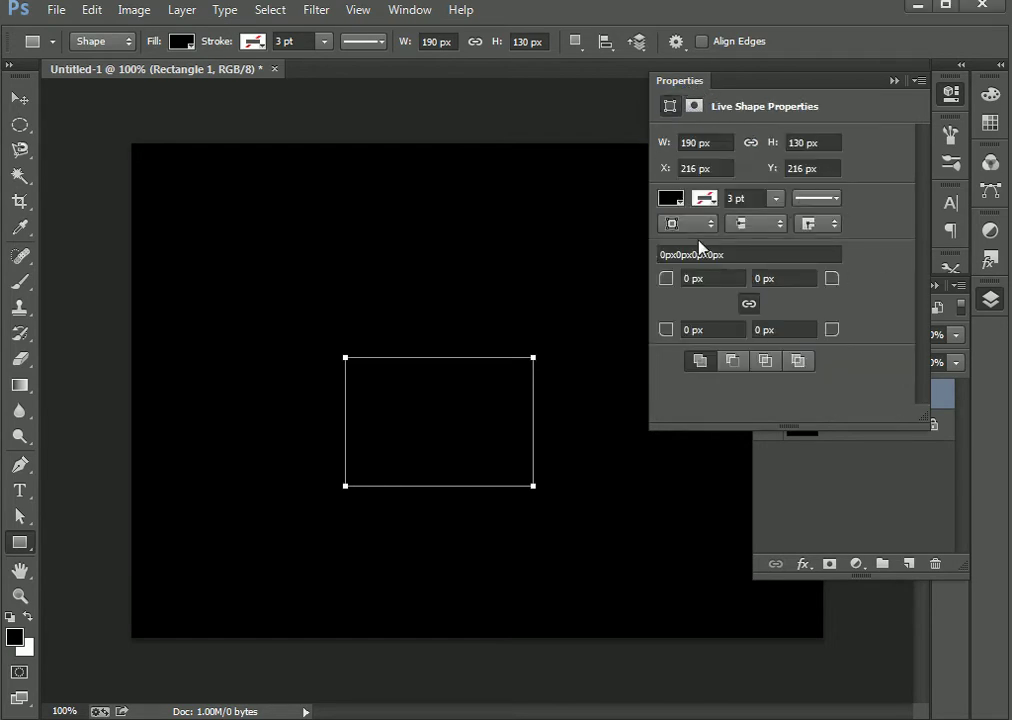
# Step: Fill the rectangle with white from the recently used colors, and cancel the custom color picker
pyautogui.click(669, 201)
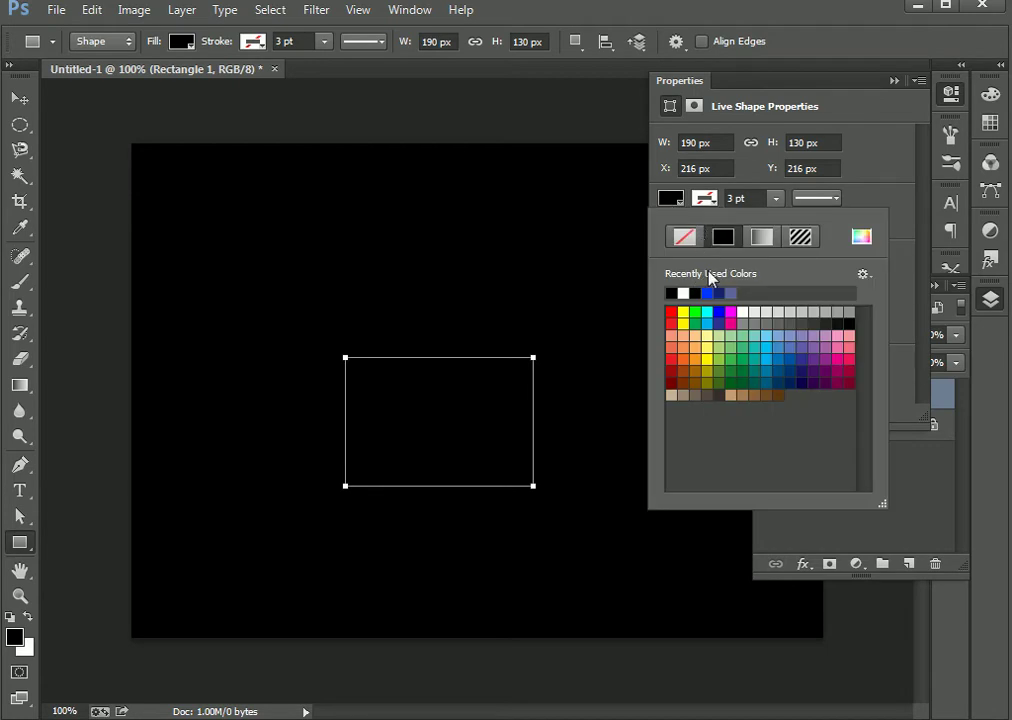
pyautogui.click(682, 292)
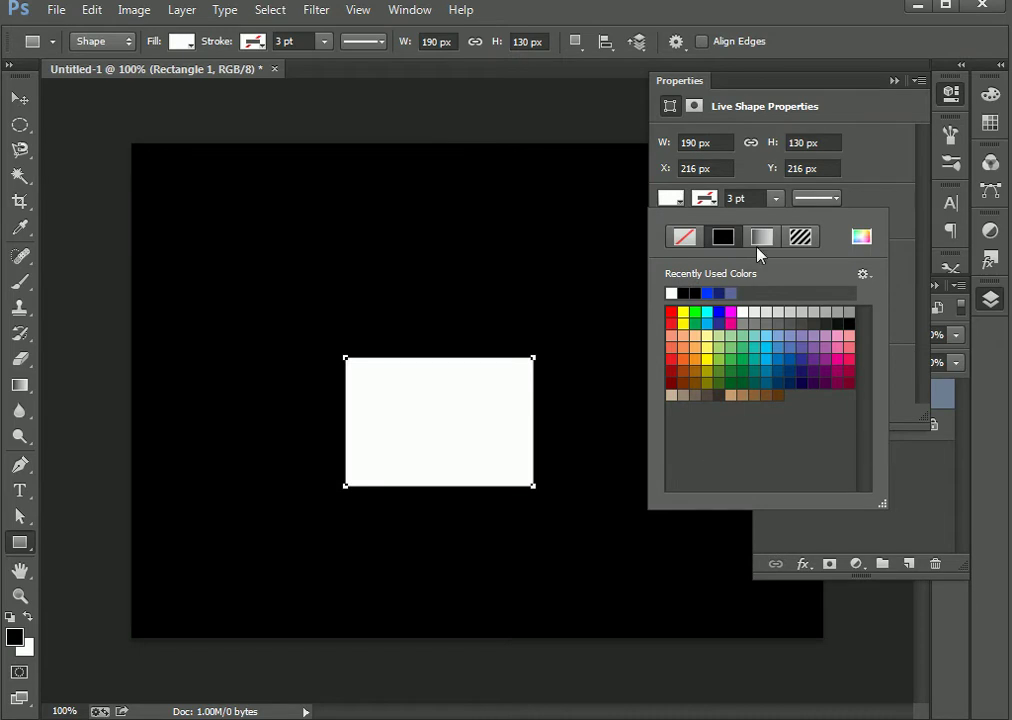
pyautogui.click(862, 237)
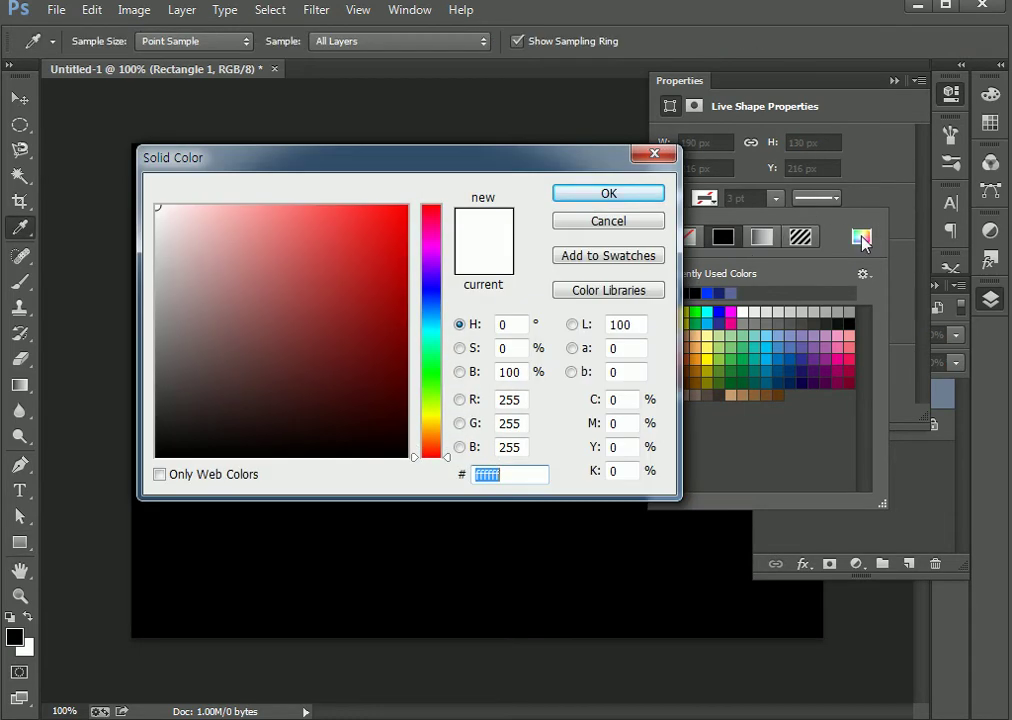
pyautogui.moveTo(497, 168); pyautogui.dragTo(521, 200)
pyautogui.click(692, 185)
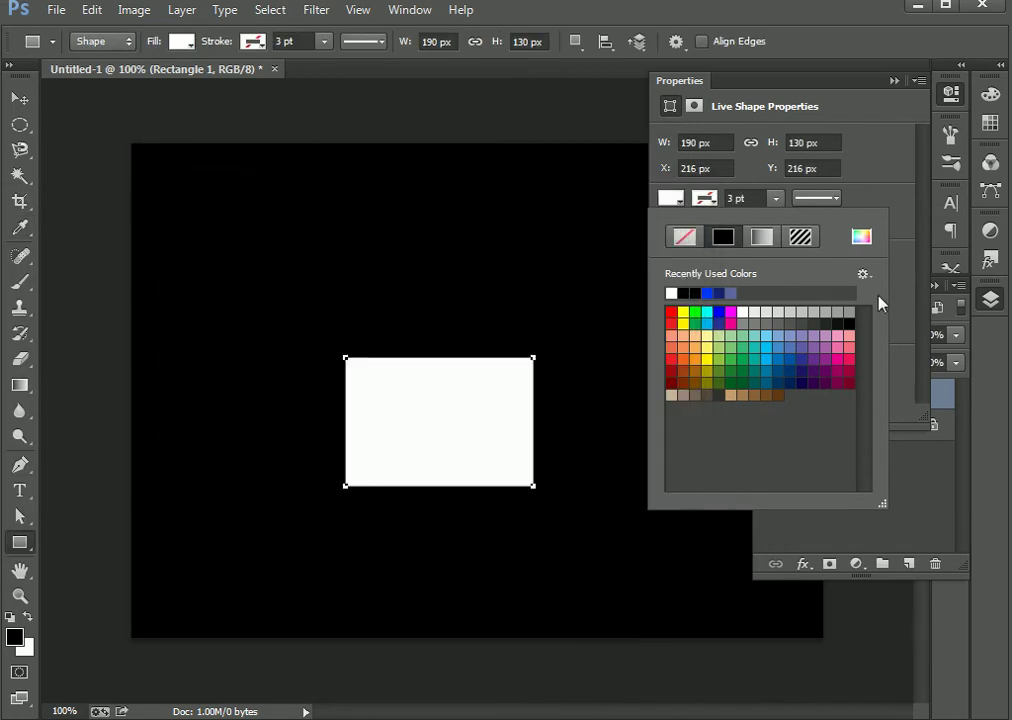
pyautogui.click(895, 172)
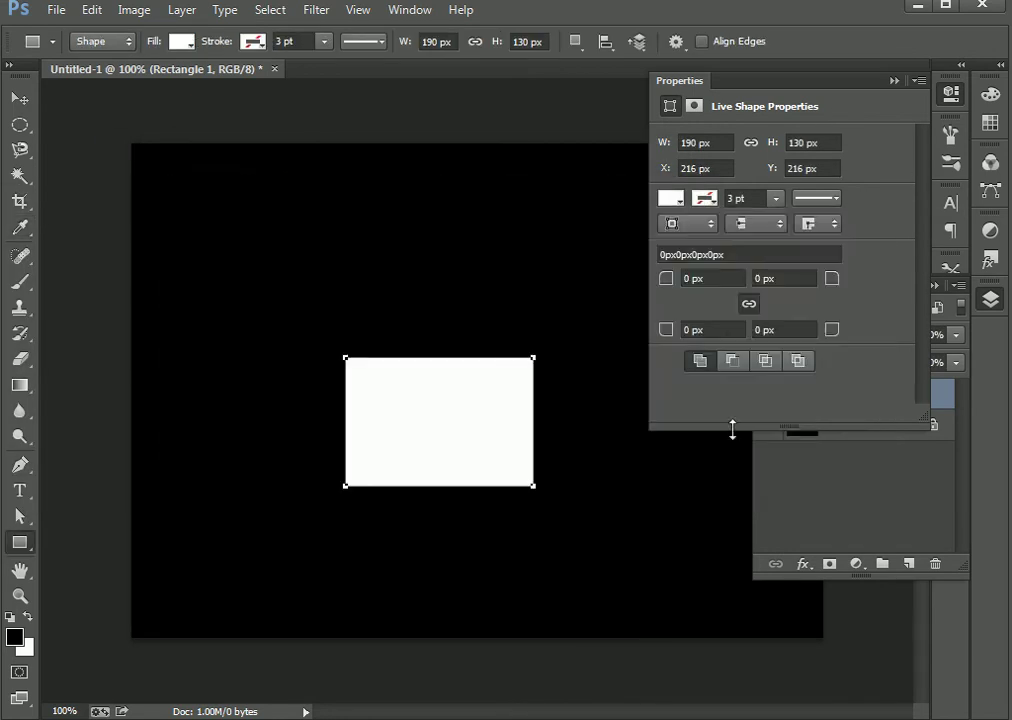
# Step: Reselect the Rectangle 1 layer and give the shape a gray stroke 16.51 pt wide
pyautogui.click(866, 521)
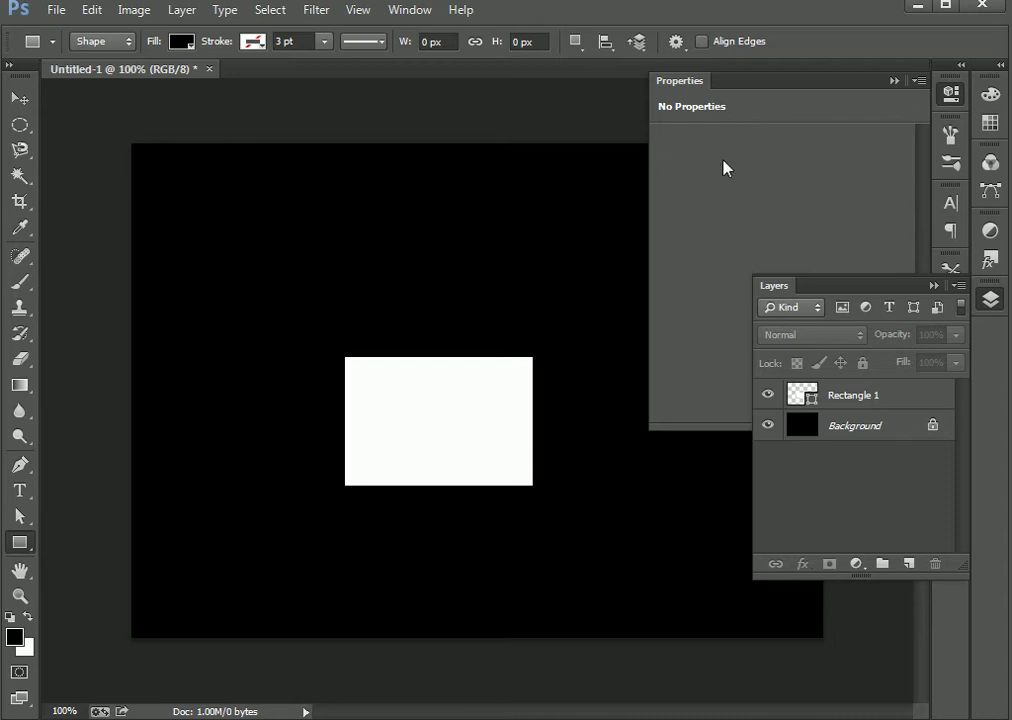
pyautogui.click(904, 395)
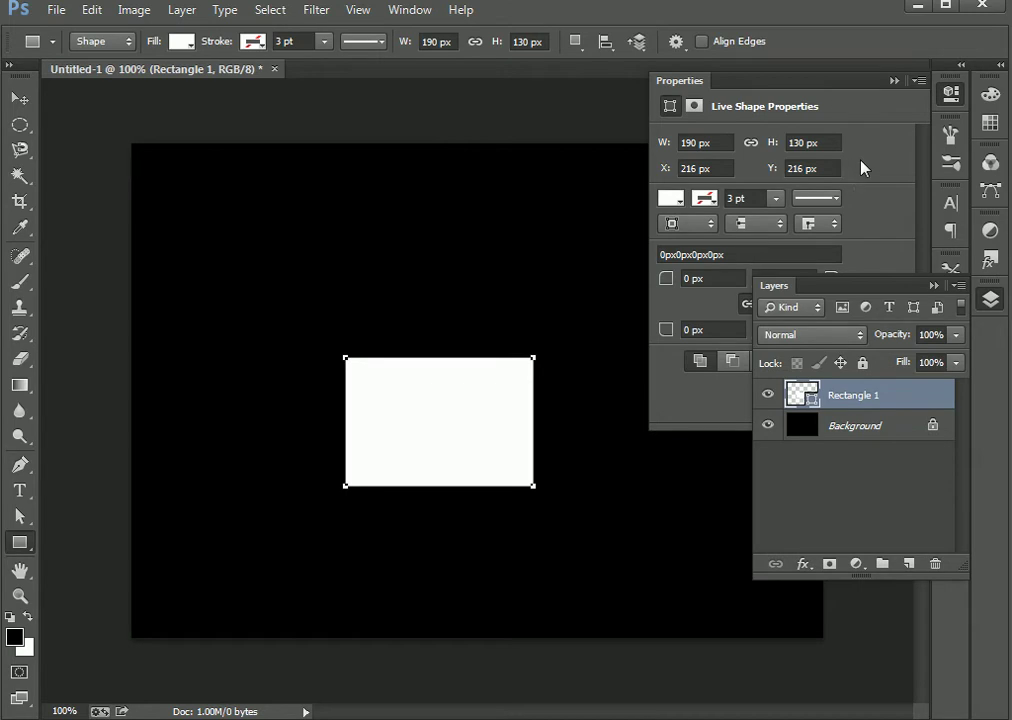
pyautogui.click(915, 145)
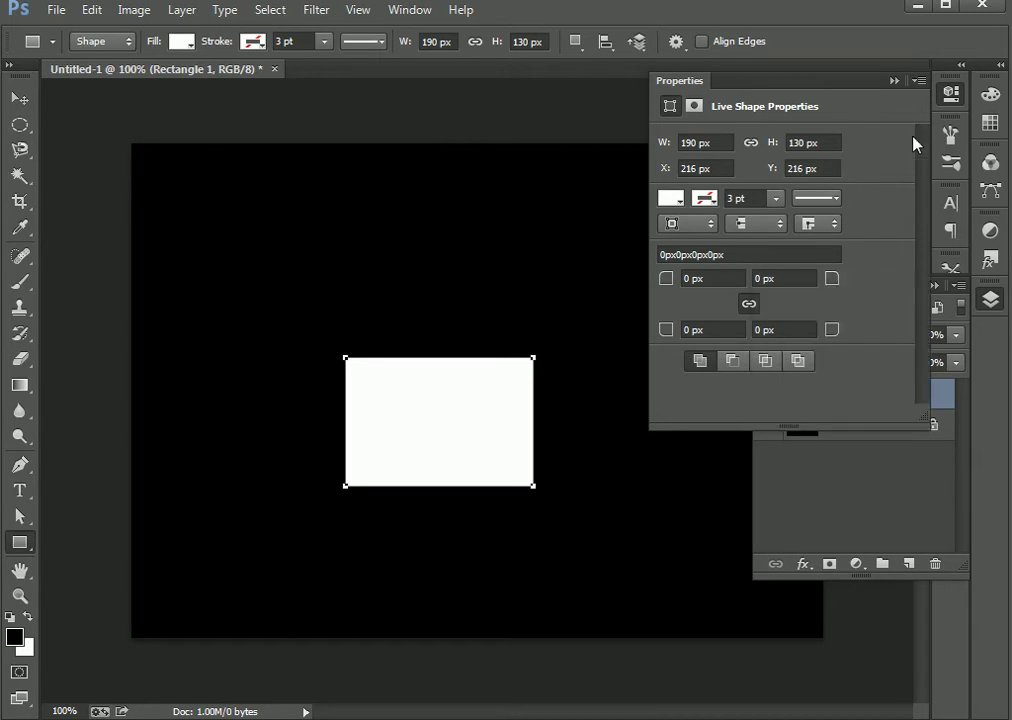
pyautogui.click(706, 199)
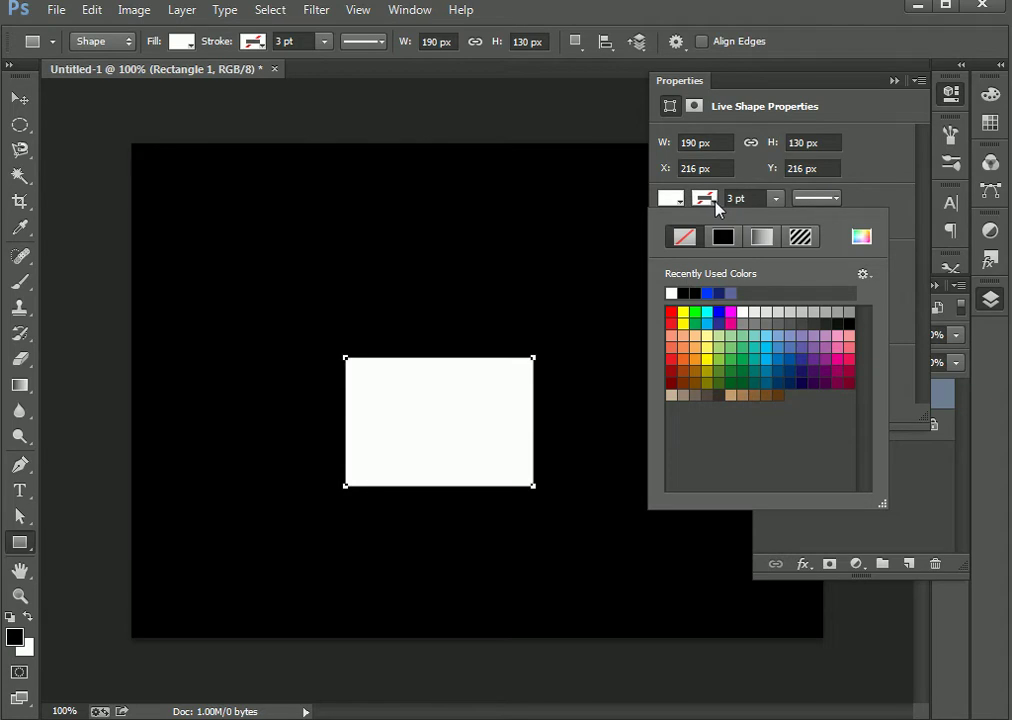
pyautogui.click(853, 311)
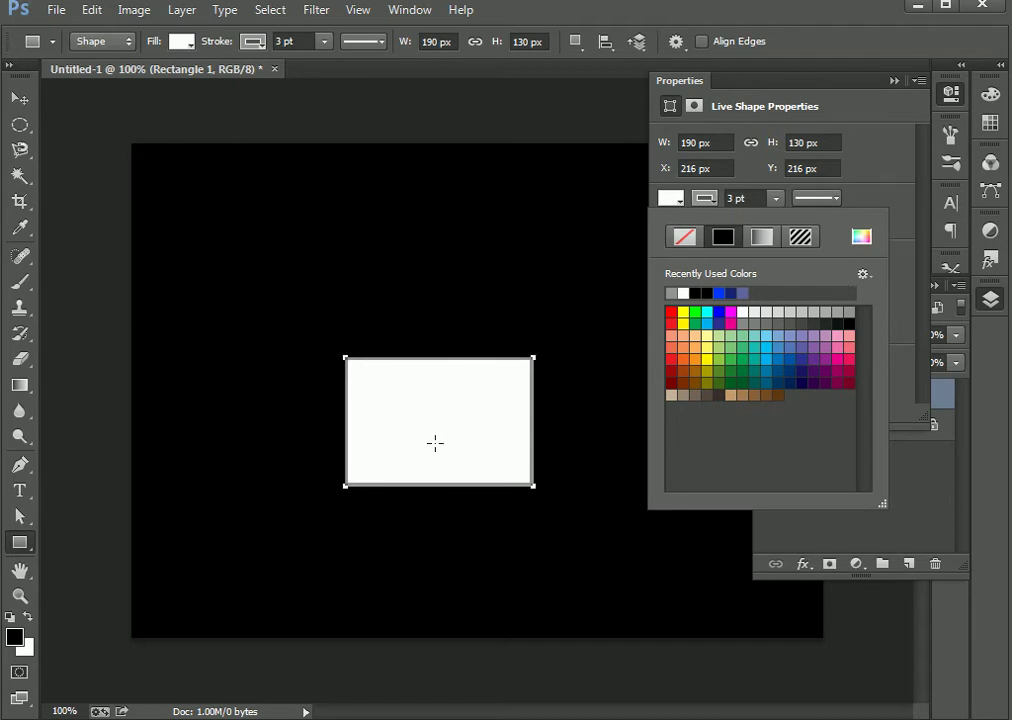
pyautogui.click(776, 198)
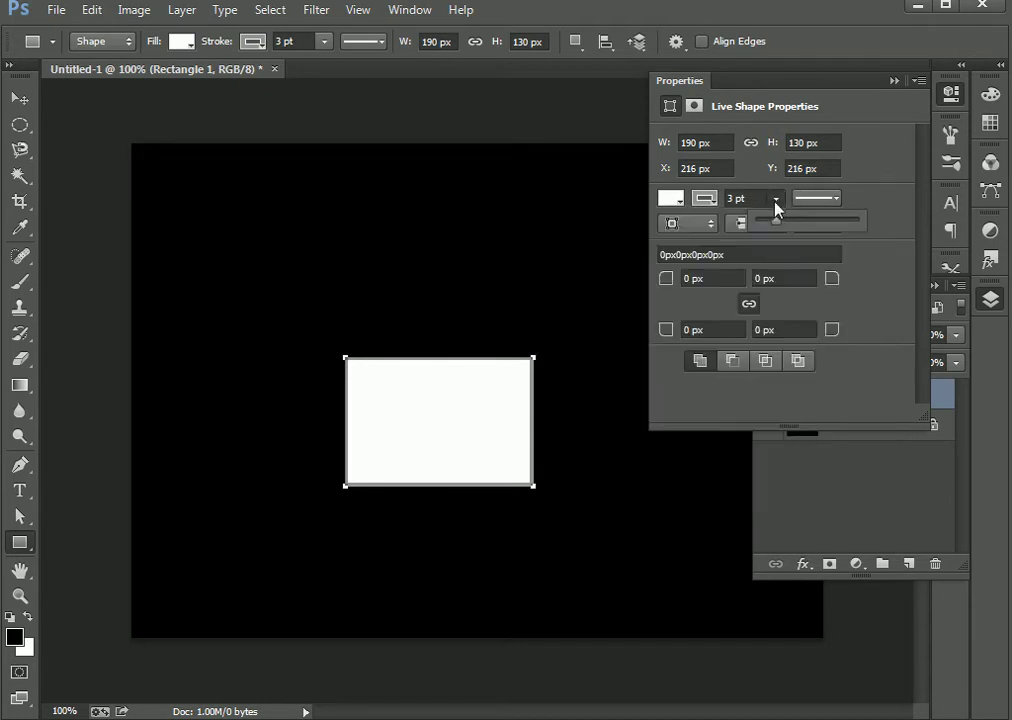
pyautogui.moveTo(776, 228)
pyautogui.mouseDown()
pyautogui.moveTo(813, 228)
pyautogui.moveTo(798, 228)
pyautogui.mouseUp()
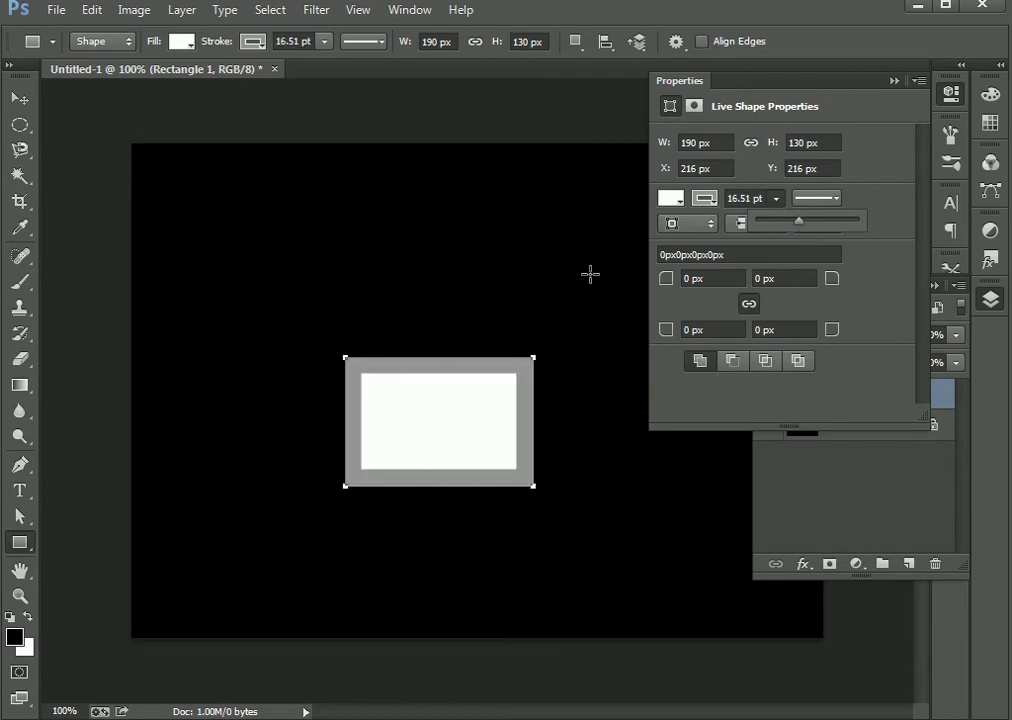
pyautogui.click(893, 177)
# Step: Try the dashed and dotted stroke styles on the rectangle, and return to the solid line
pyautogui.click(836, 199)
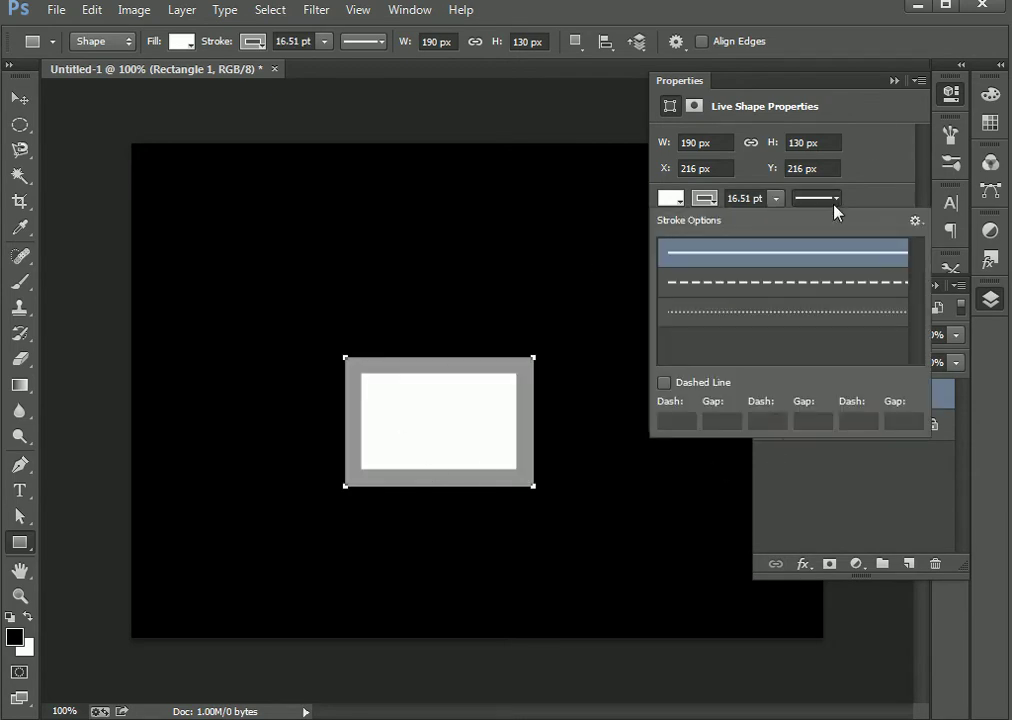
pyautogui.click(827, 283)
pyautogui.click(827, 313)
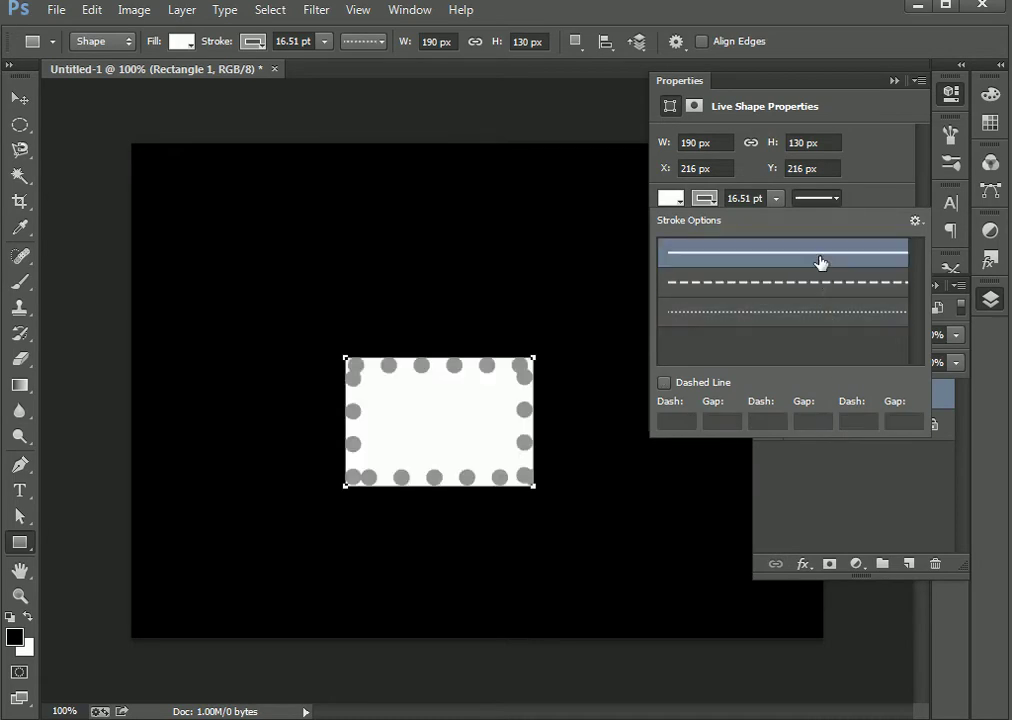
pyautogui.click(820, 258)
pyautogui.click(820, 282)
pyautogui.click(820, 307)
pyautogui.click(816, 262)
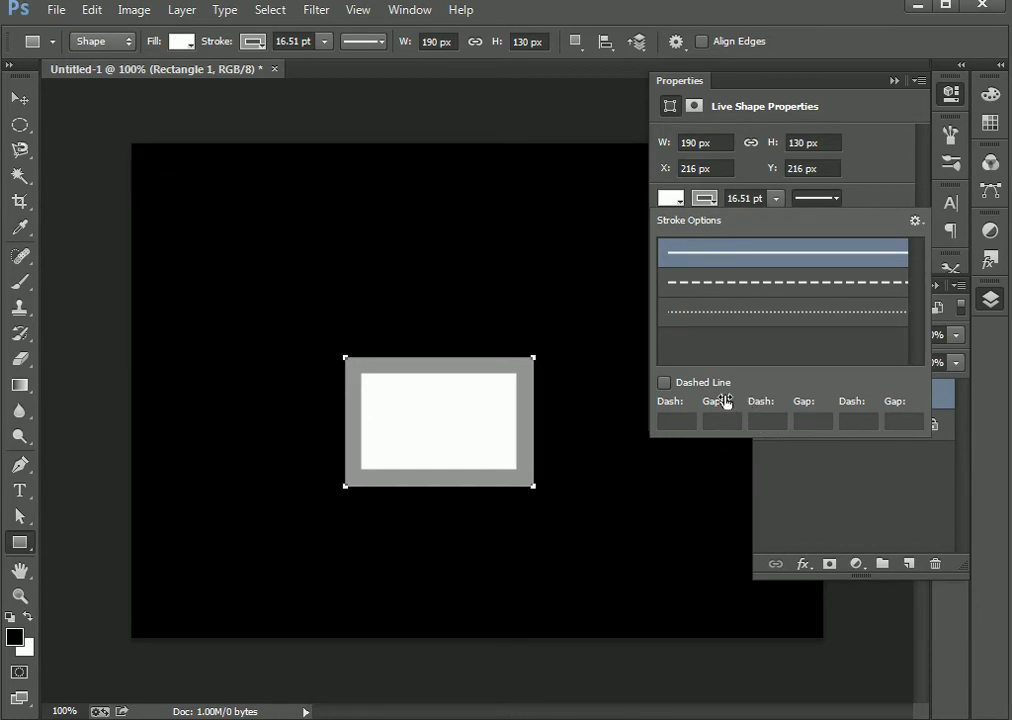
# Step: Try a custom dashed stroke with dash 1, gap 2, dash 3 and gap 1, and turn the dashed line off
pyautogui.click(664, 382)
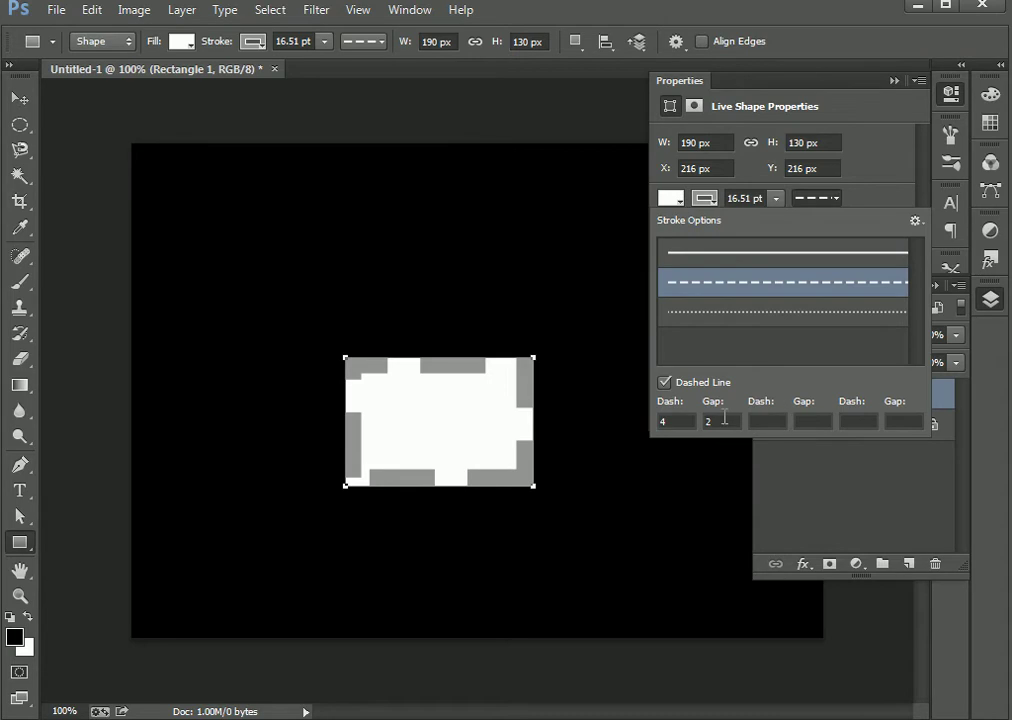
pyautogui.click(676, 421)
pyautogui.click(710, 421)
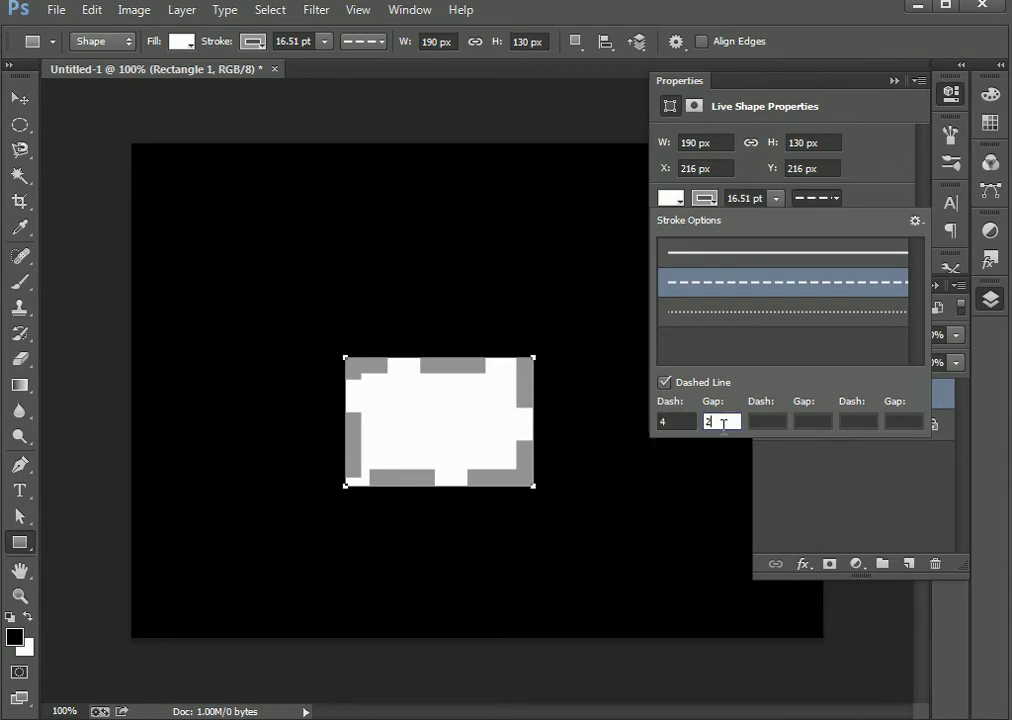
pyautogui.click(676, 421)
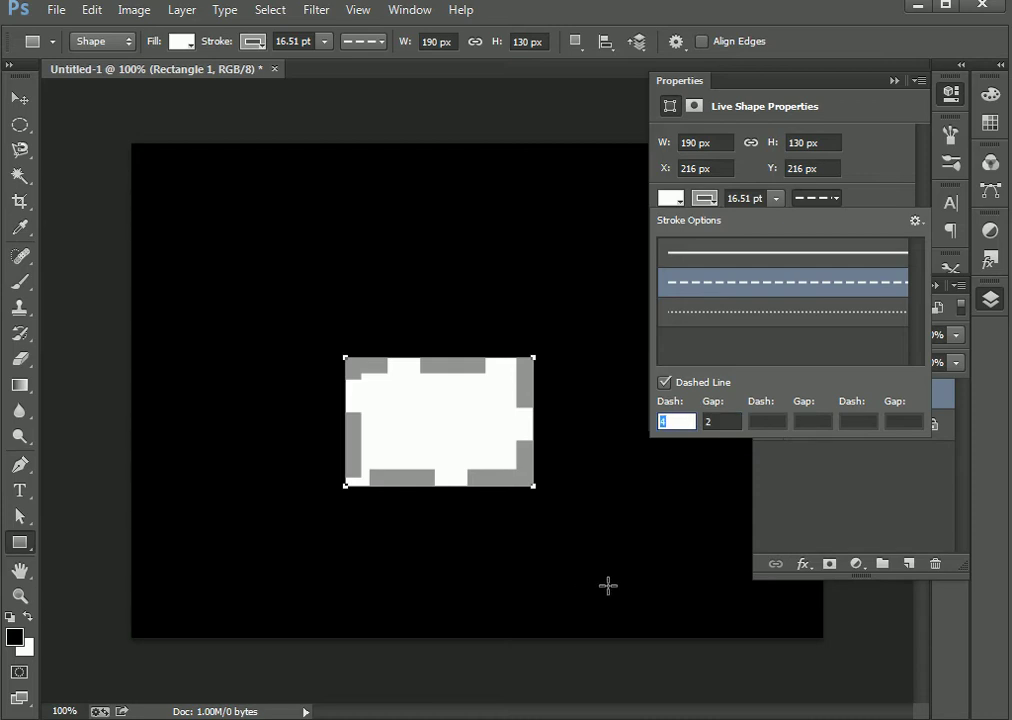
pyautogui.write('1')
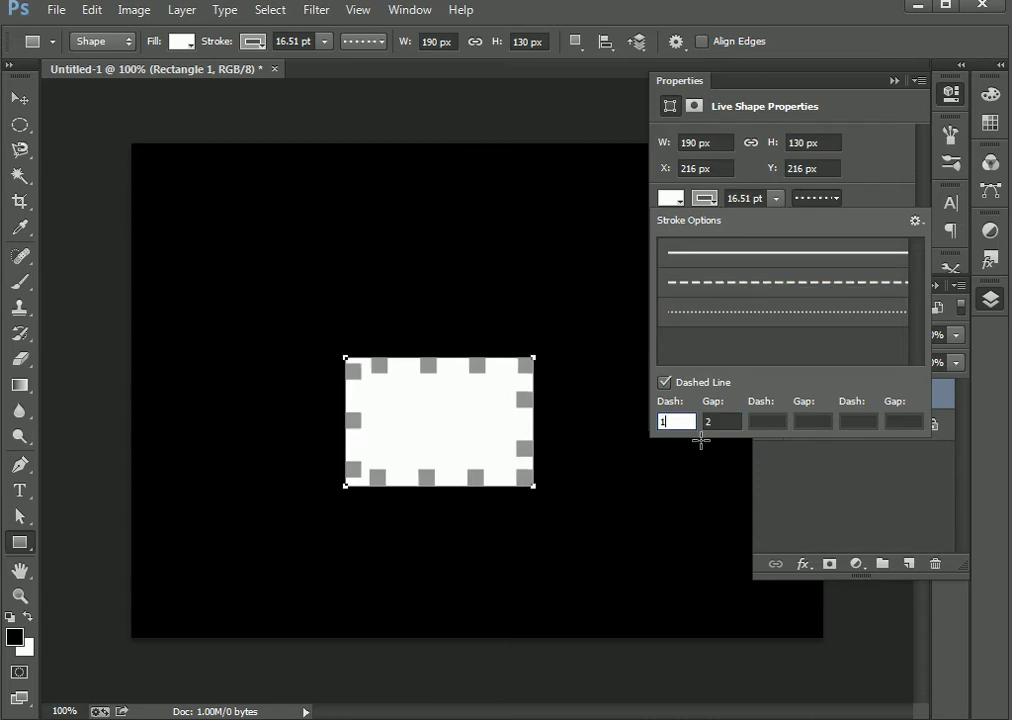
pyautogui.press('Tab')
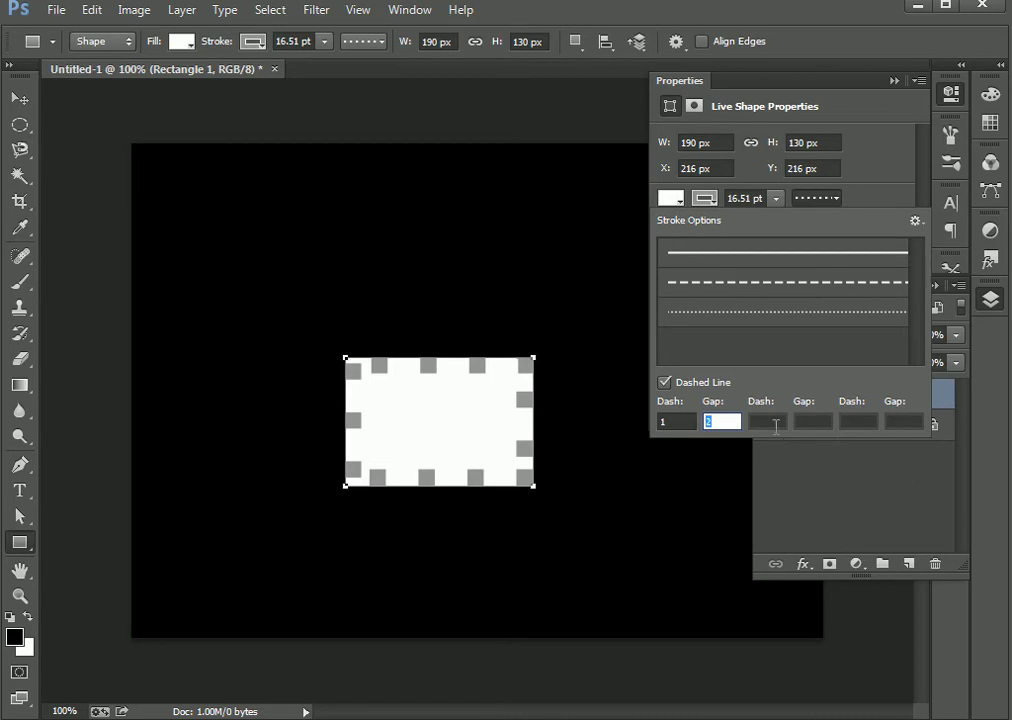
pyautogui.press('Tab')
pyautogui.write('3')
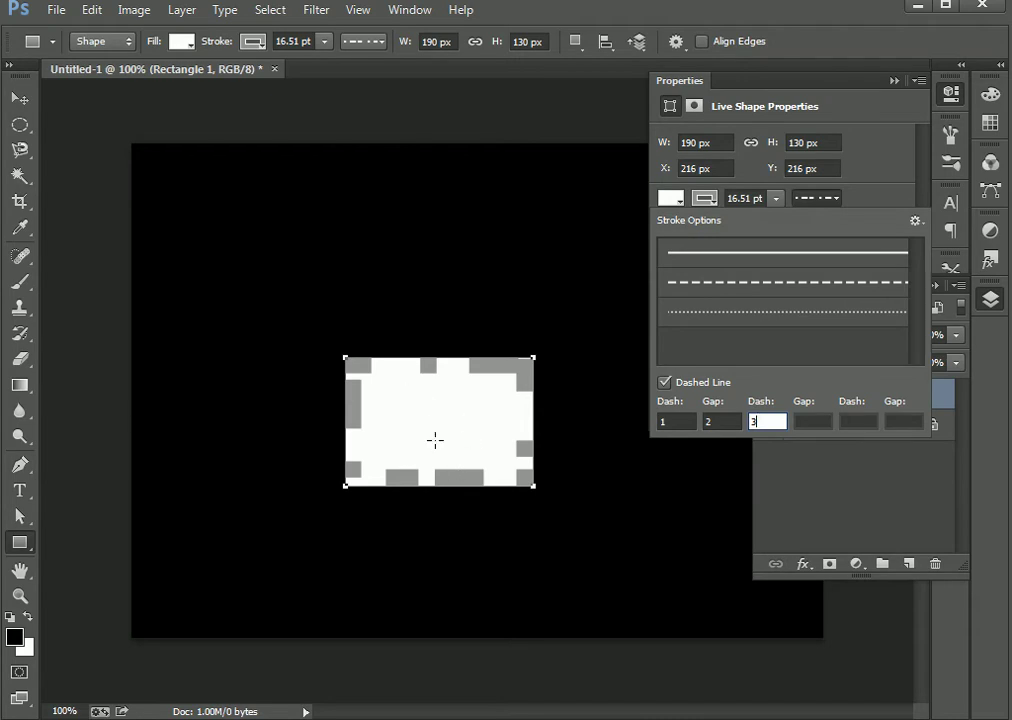
pyautogui.click(800, 421)
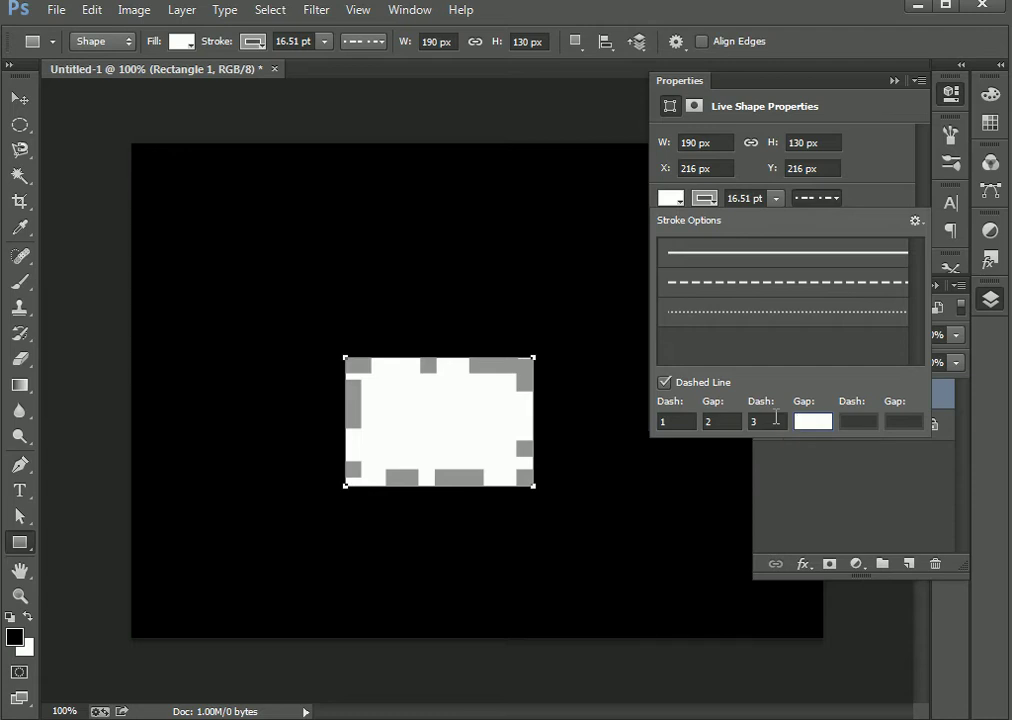
pyautogui.write('1')
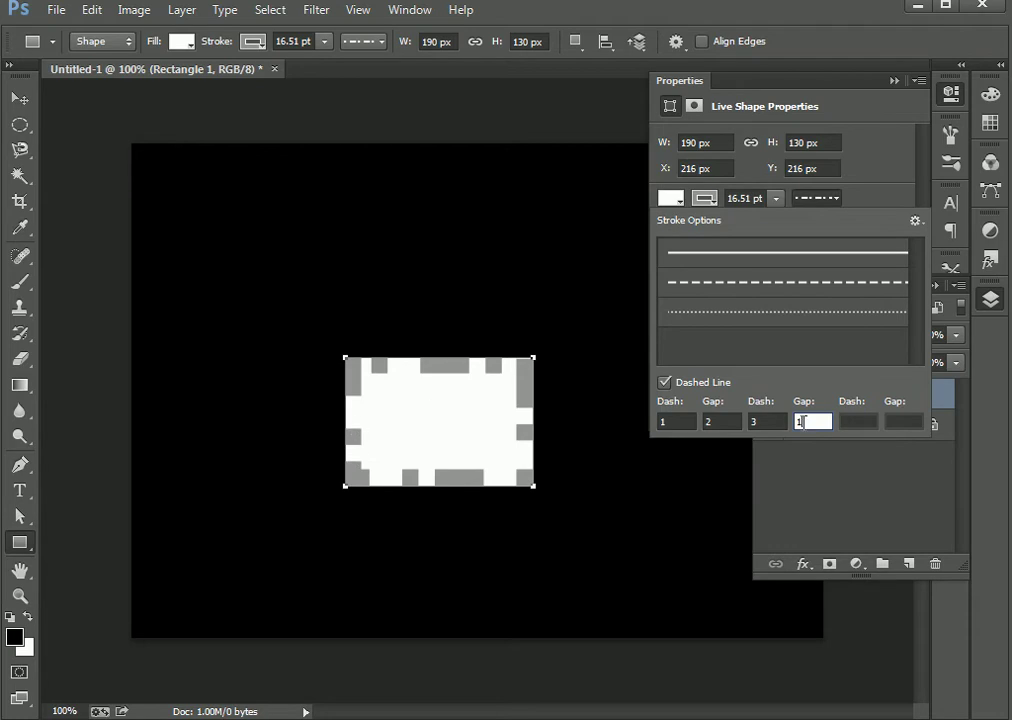
pyautogui.click(664, 382)
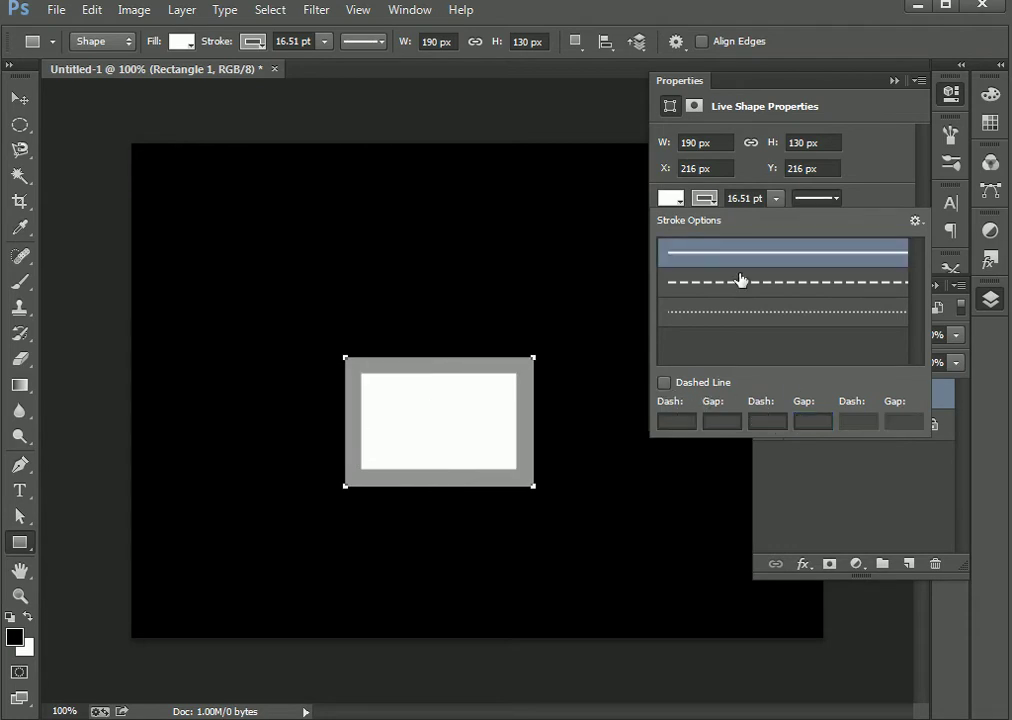
# Step: Close the stroke options, try the rectangle's stroke aligned to center and to outside, and keep the current cap style
pyautogui.click(905, 175)
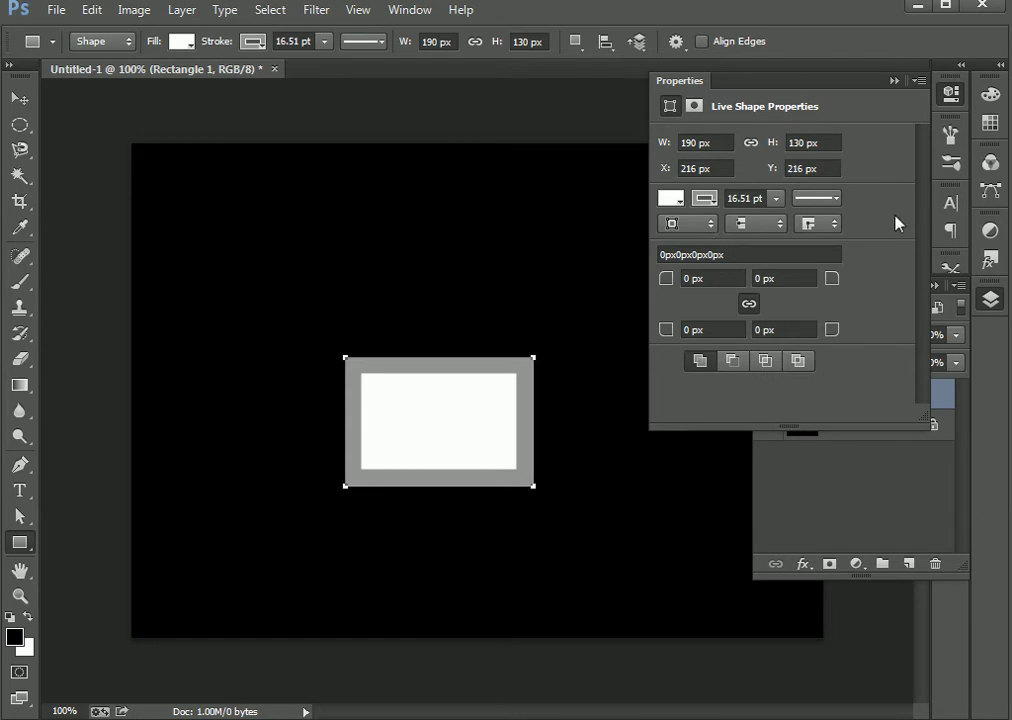
pyautogui.click(714, 226)
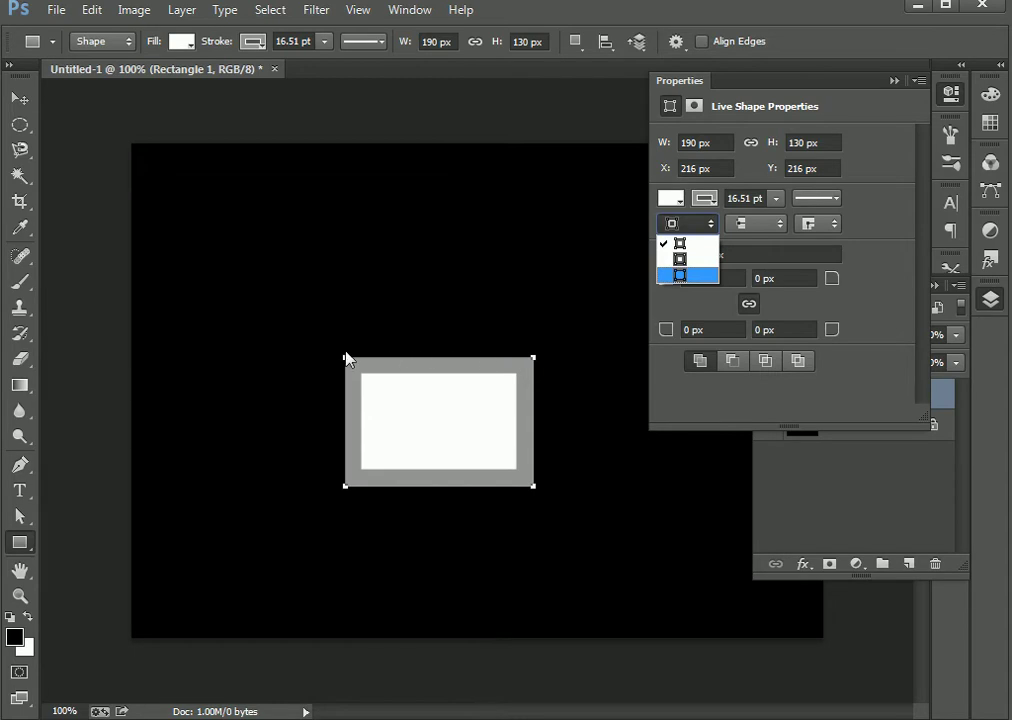
pyautogui.click(687, 260)
pyautogui.click(700, 225)
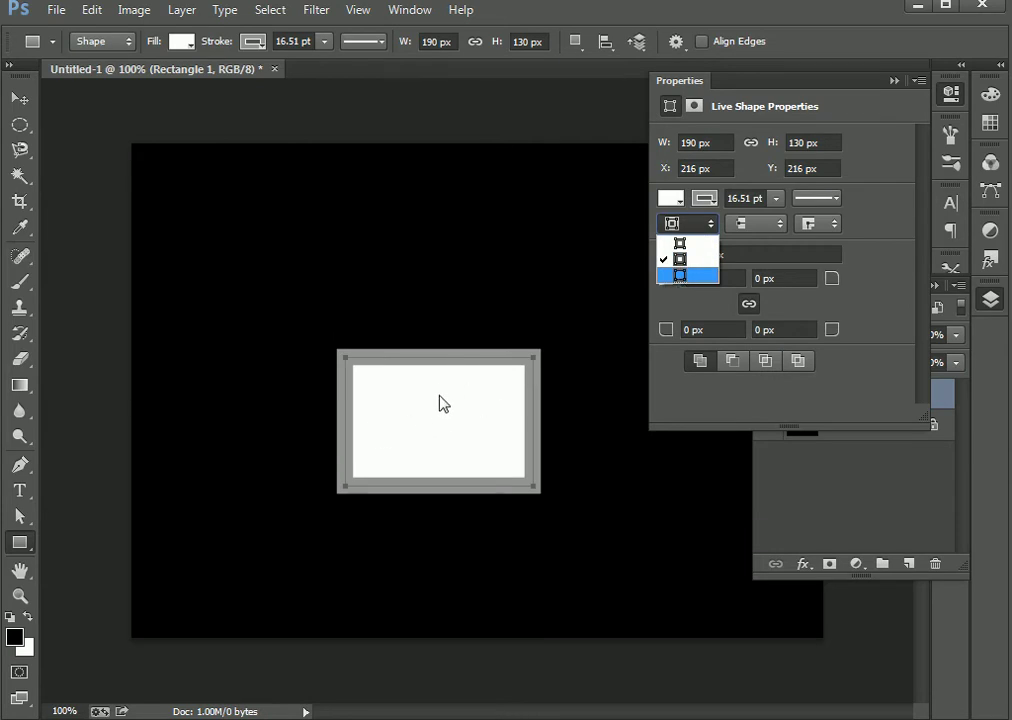
pyautogui.click(680, 276)
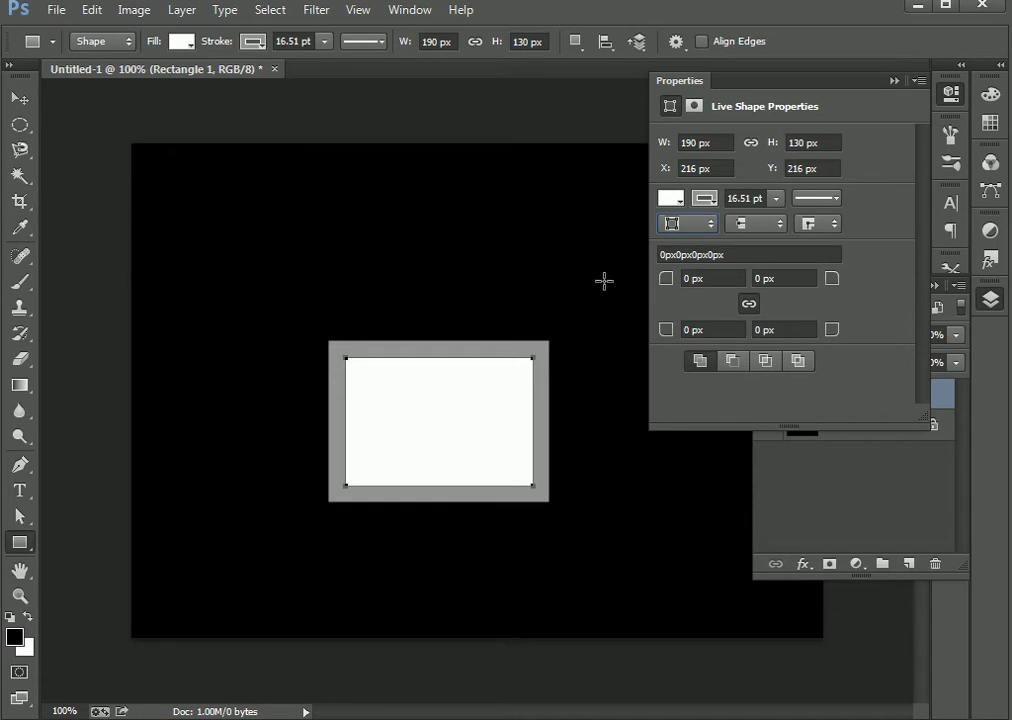
pyautogui.click(777, 228)
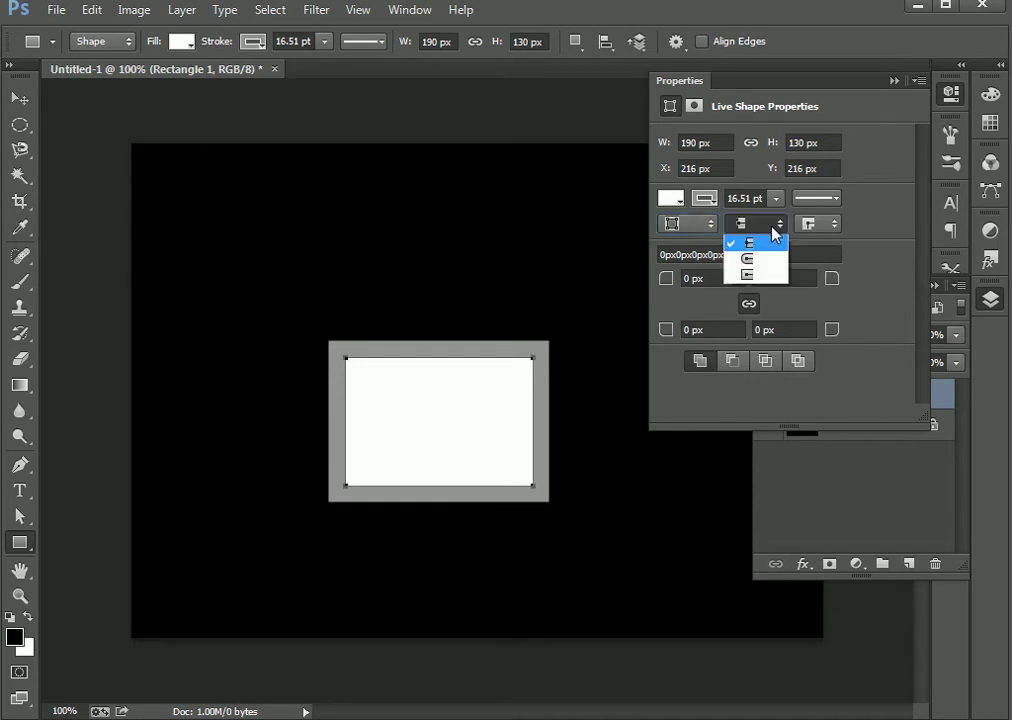
pyautogui.click(772, 229)
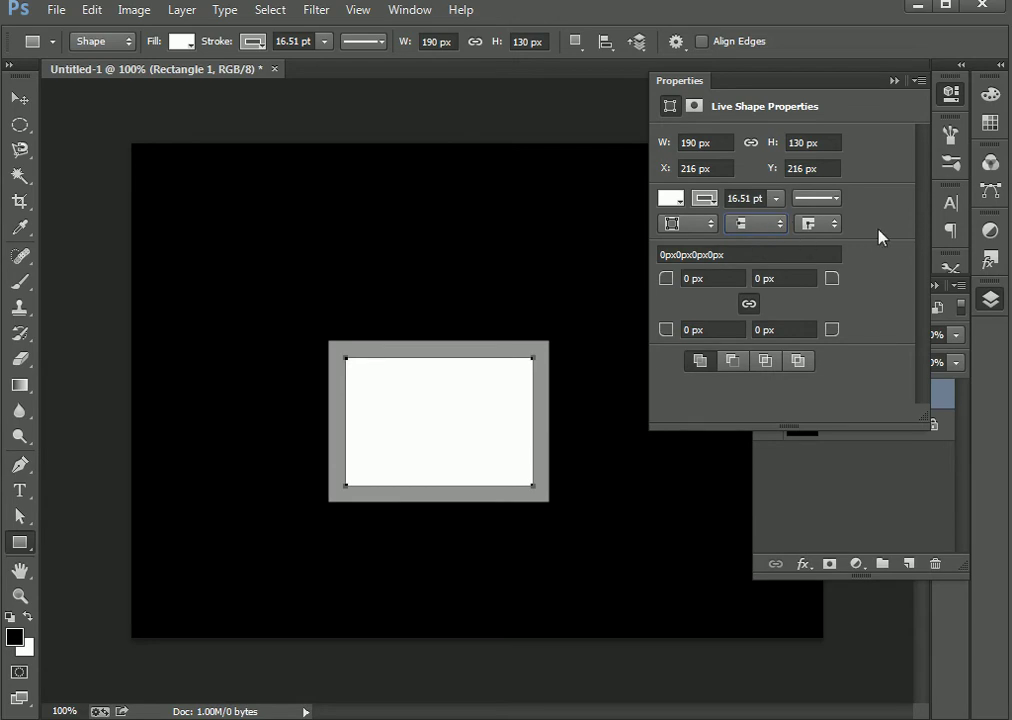
# Step: Try rounded stroke corners on the rectangle with its path outline hidden, and reselect the Rectangle 1 layer
pyautogui.click(831, 231)
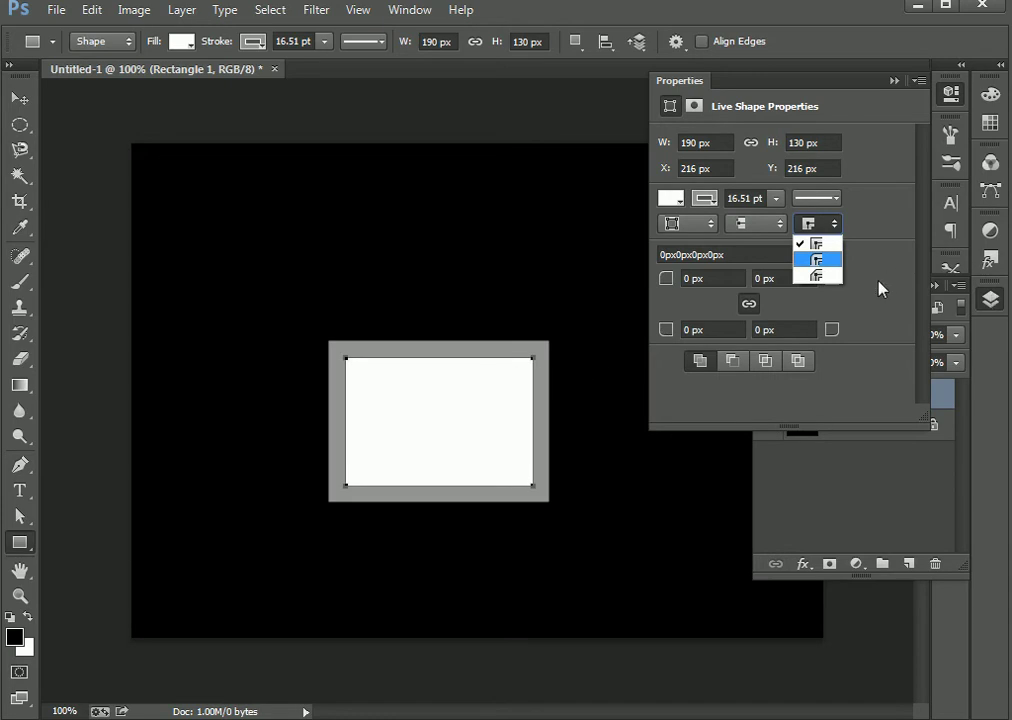
pyautogui.click(837, 244)
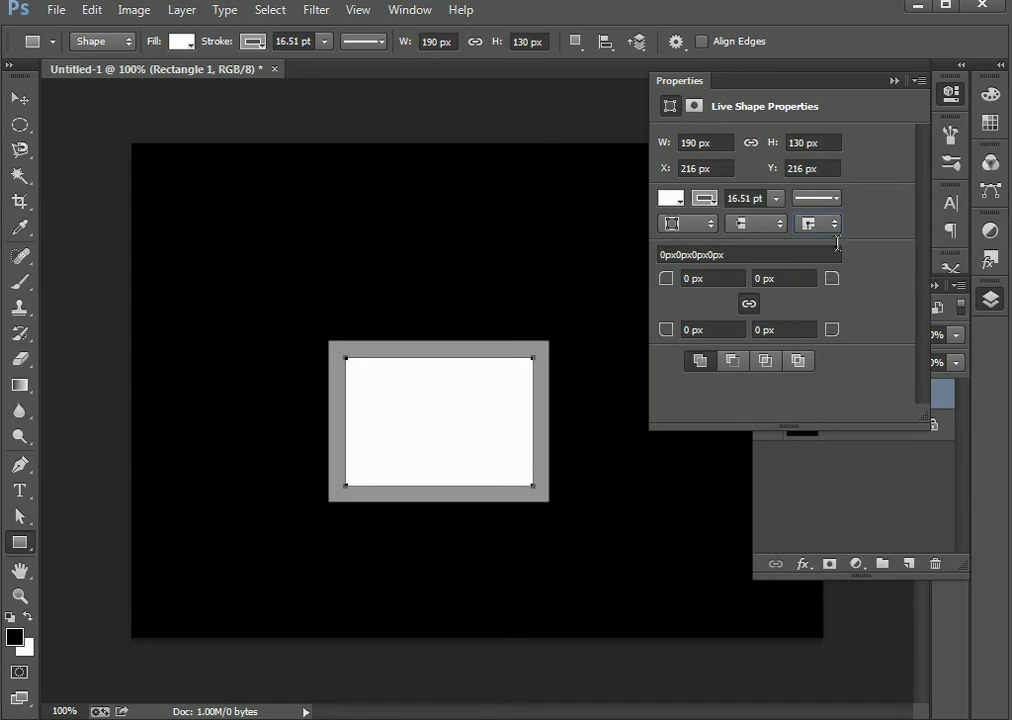
pyautogui.click(836, 226)
pyautogui.click(831, 258)
pyautogui.click(20, 98)
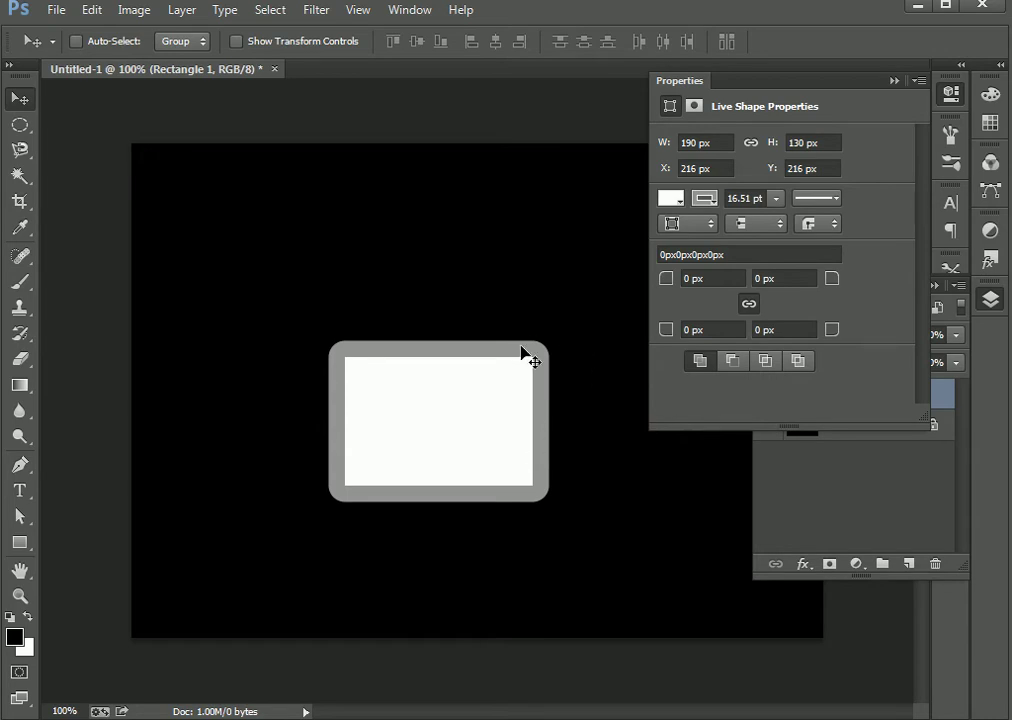
pyautogui.click(876, 449)
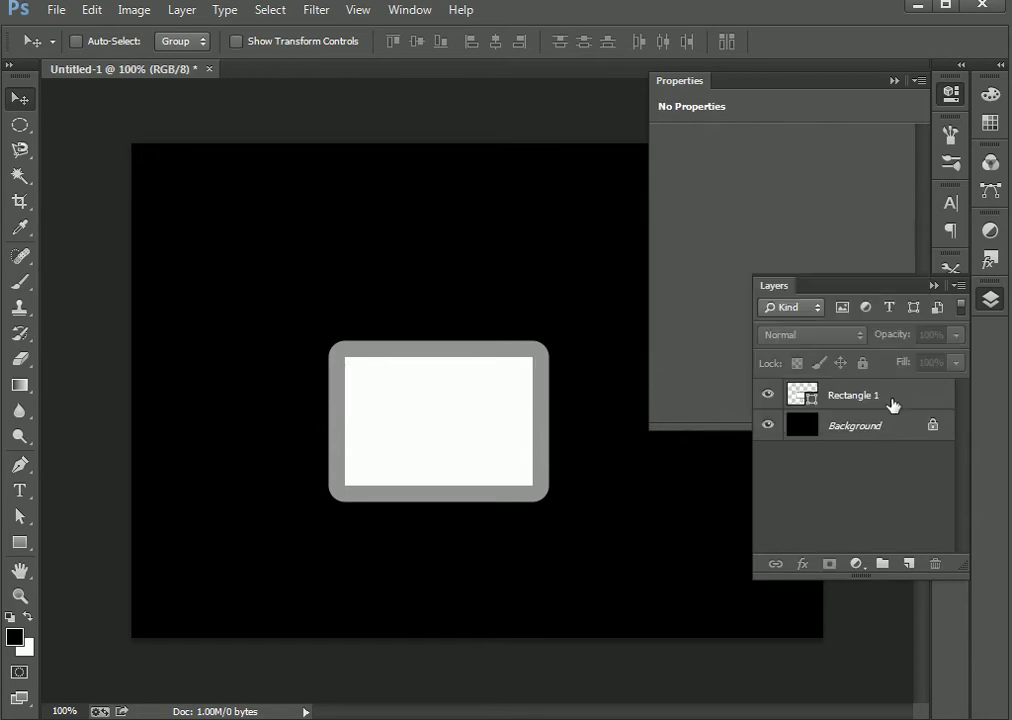
pyautogui.click(890, 394)
# Step: Try beveled stroke corners on the rectangle, and return to the sharp mitered corners
pyautogui.click(834, 226)
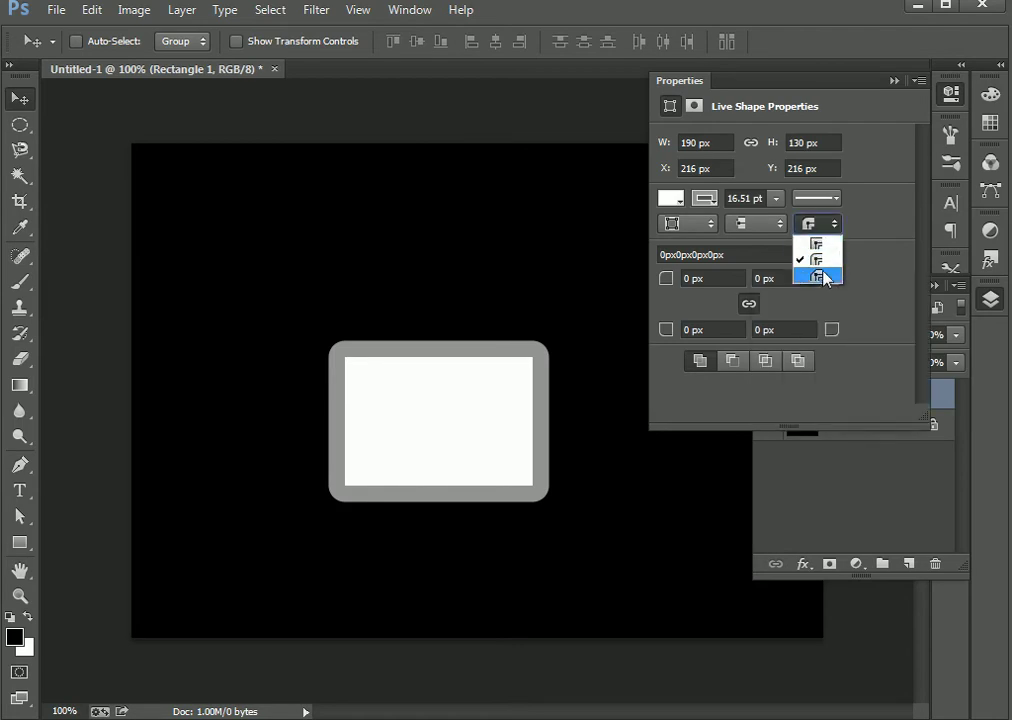
pyautogui.click(818, 276)
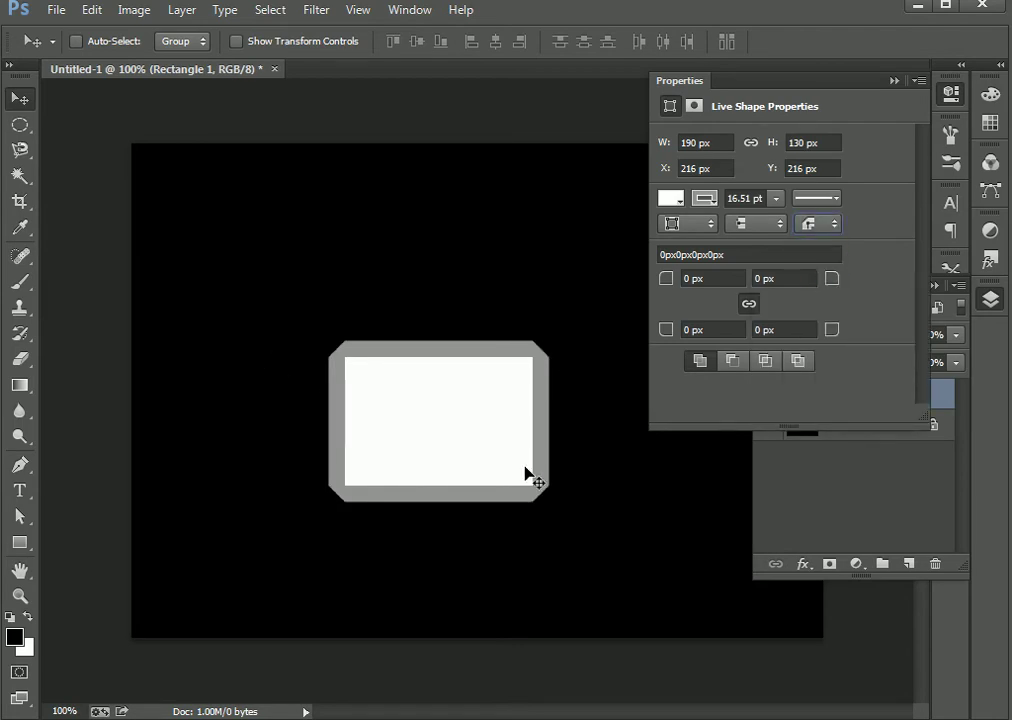
pyautogui.click(826, 226)
pyautogui.click(818, 244)
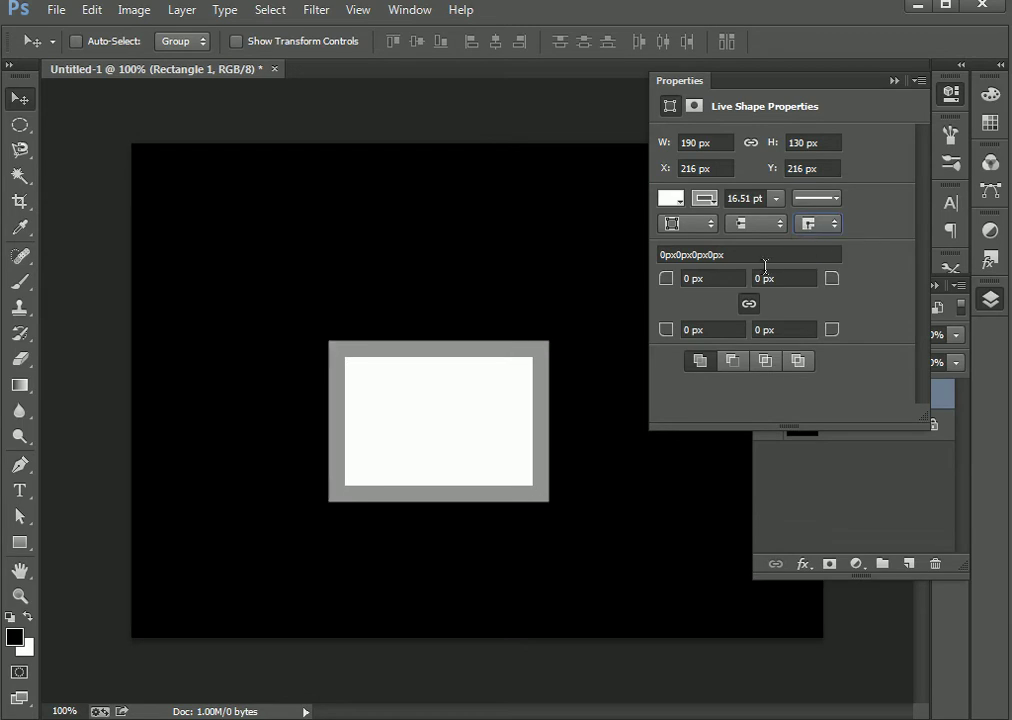
# Step: Set the rectangle's four linked corner radii to 3 px
pyautogui.click(712, 278)
pyautogui.click(802, 280)
pyautogui.click(733, 283)
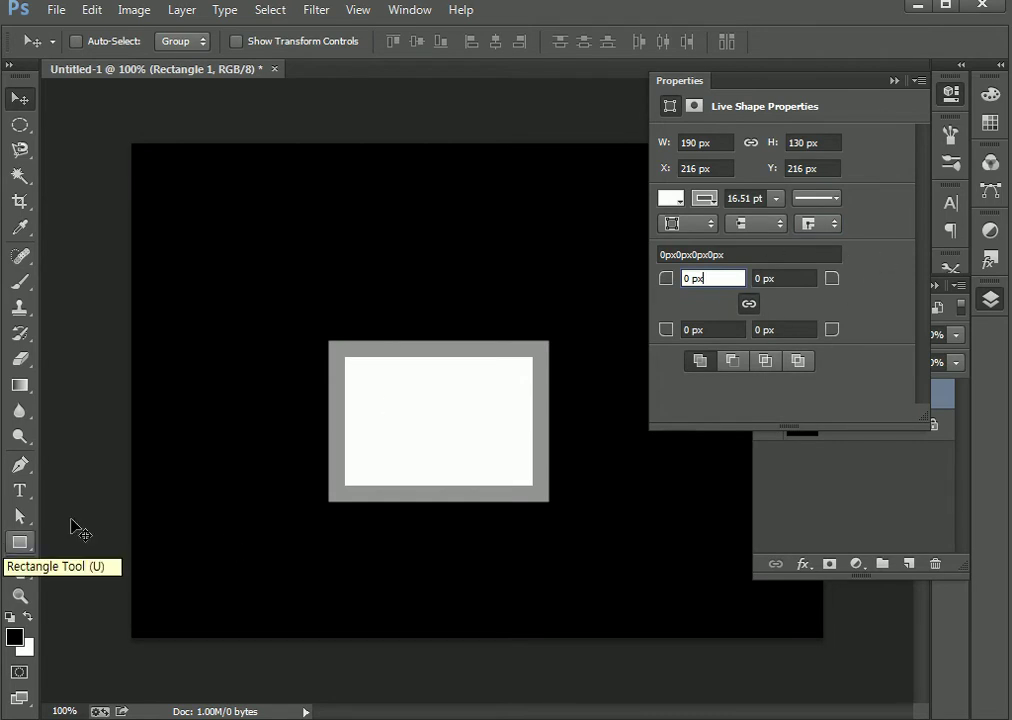
pyautogui.moveTo(704, 279); pyautogui.dragTo(472, 292)
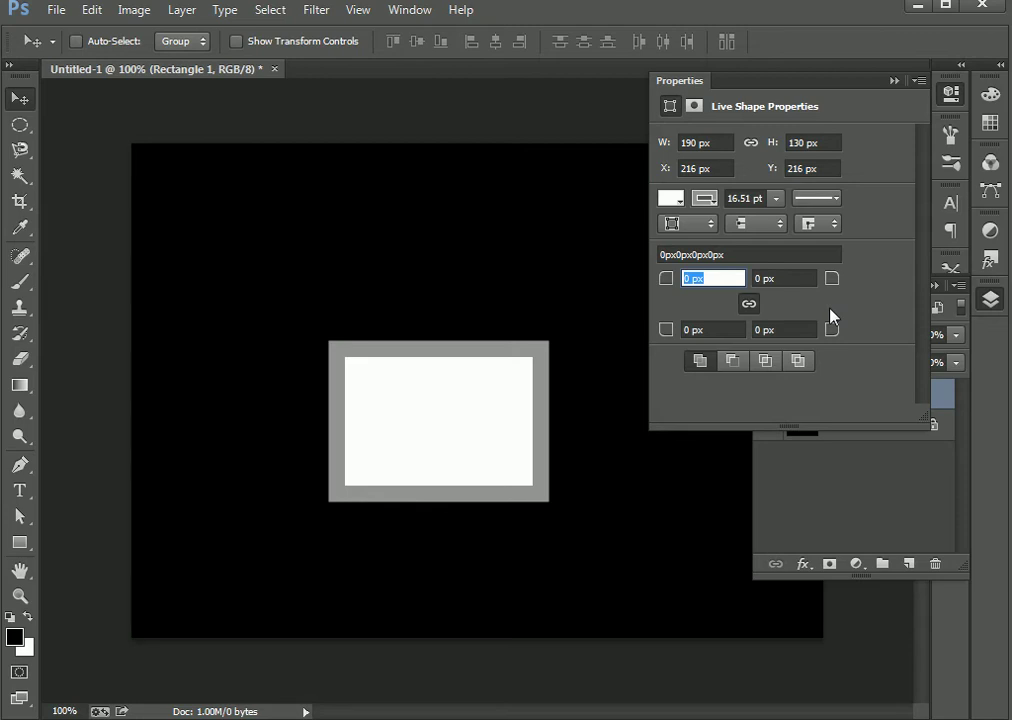
pyautogui.write('3')
pyautogui.press('Tab')
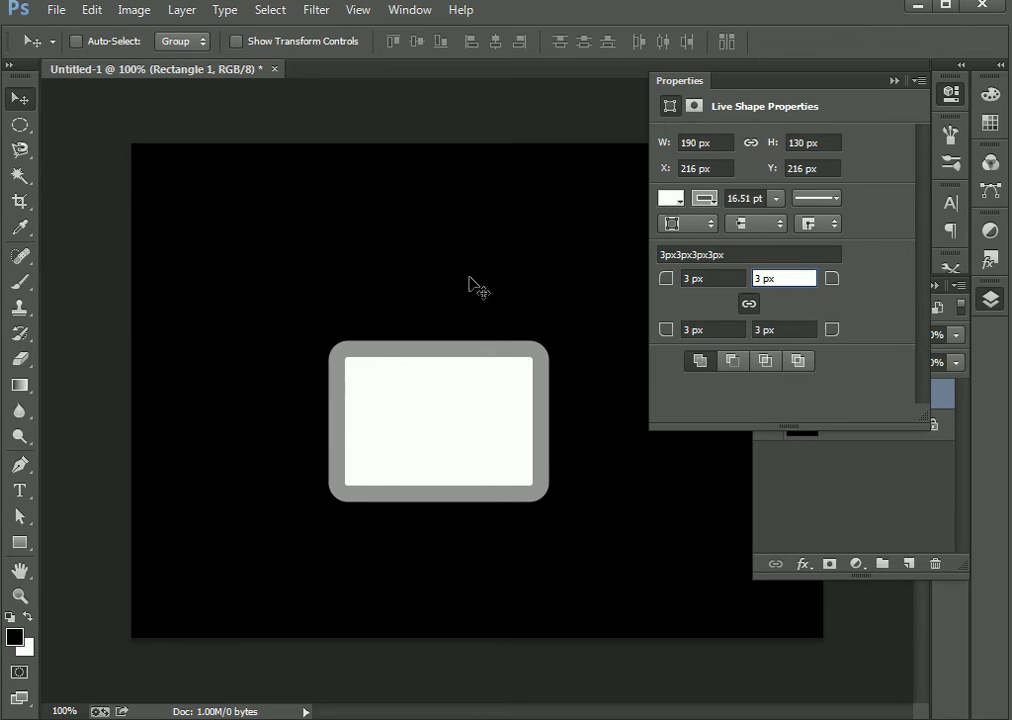
# Step: Align the rectangle's stroke to the inside, try the center alignment, and return to the inside alignment
pyautogui.click(703, 226)
pyautogui.click(700, 255)
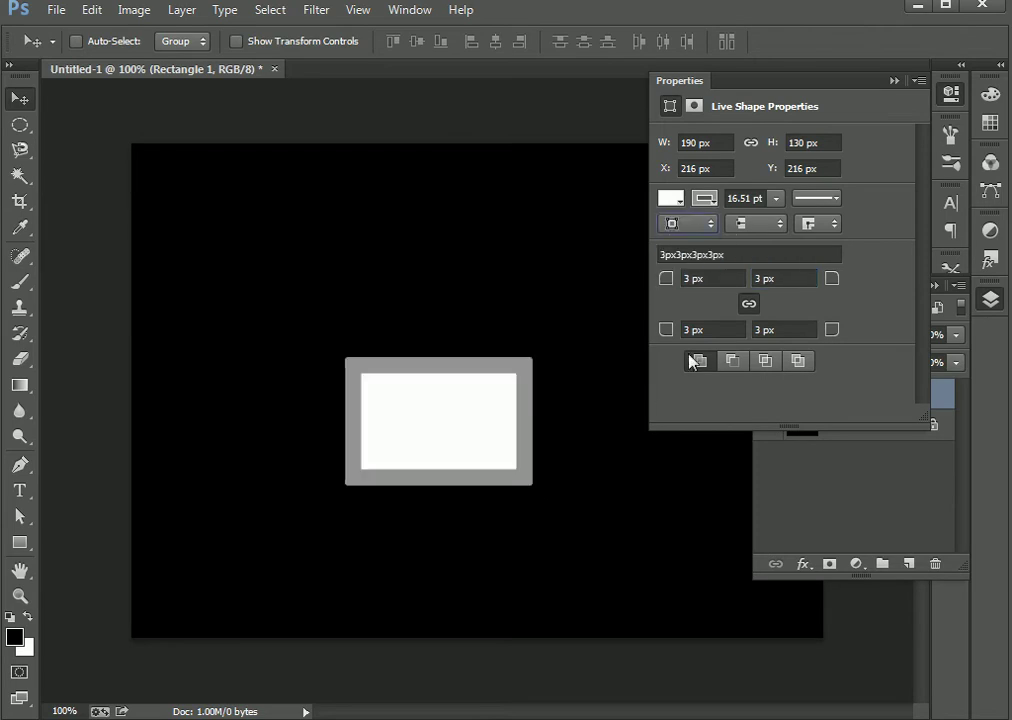
pyautogui.click(688, 226)
pyautogui.click(697, 260)
pyautogui.click(686, 225)
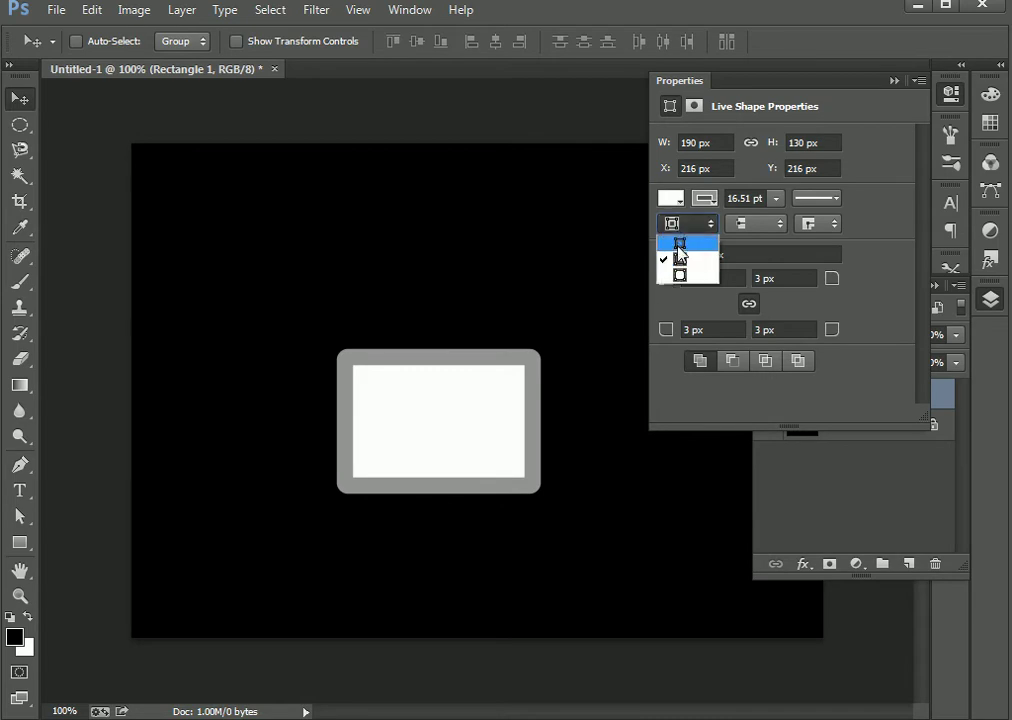
pyautogui.click(688, 248)
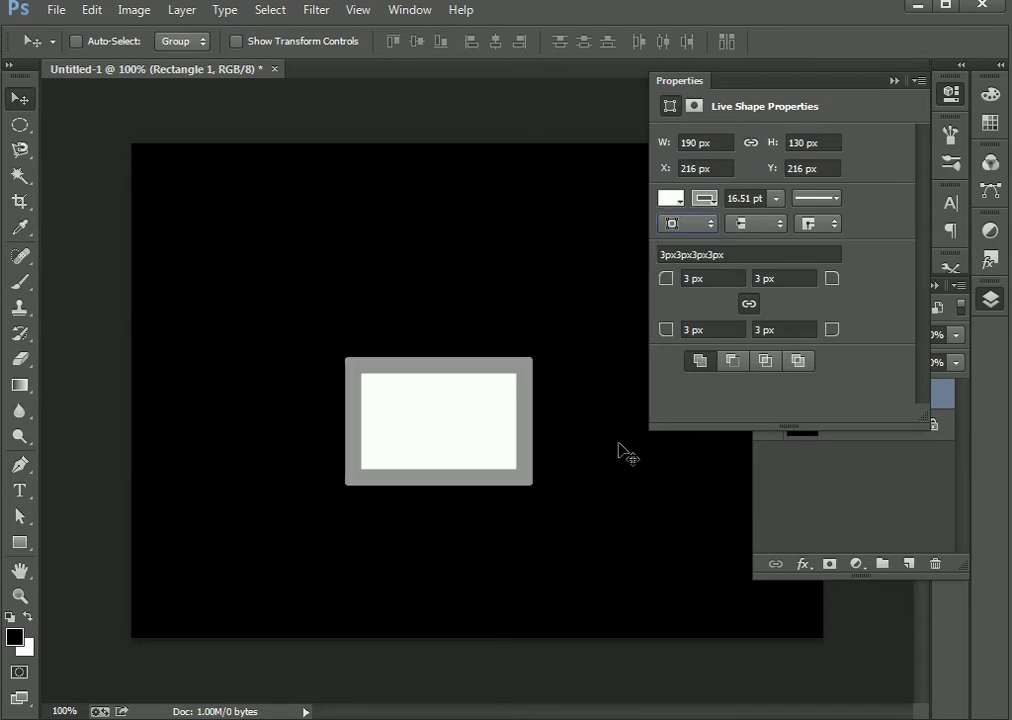
# Step: Set the rectangle's four linked corner radii to 30 px, and close its live shape properties
pyautogui.click(706, 279)
pyautogui.write('30')
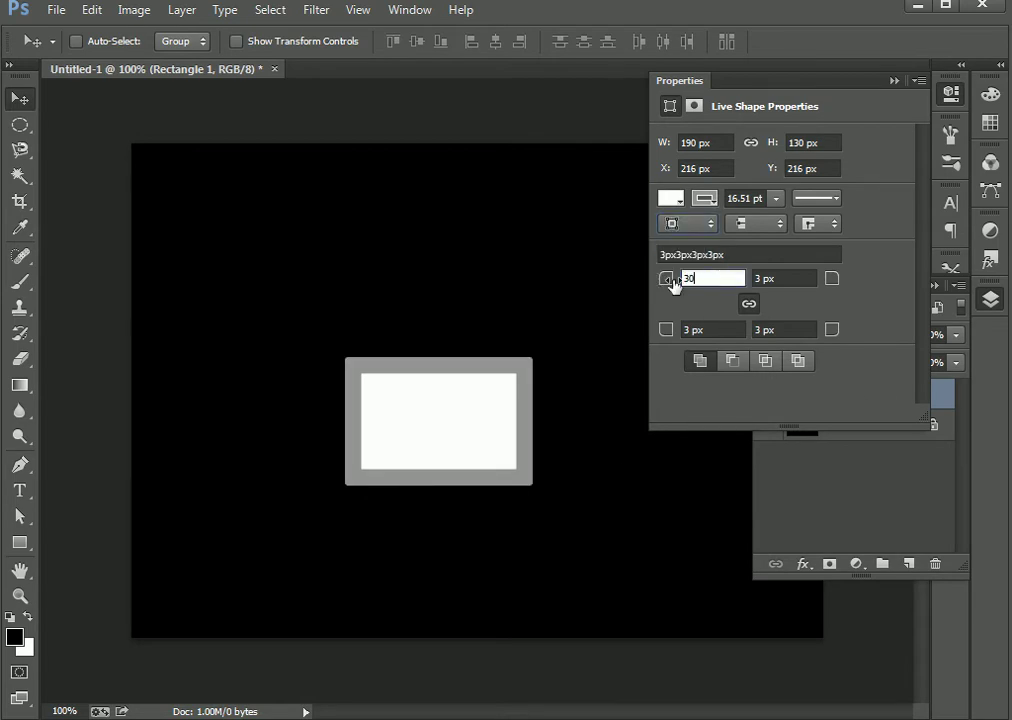
pyautogui.click(798, 279)
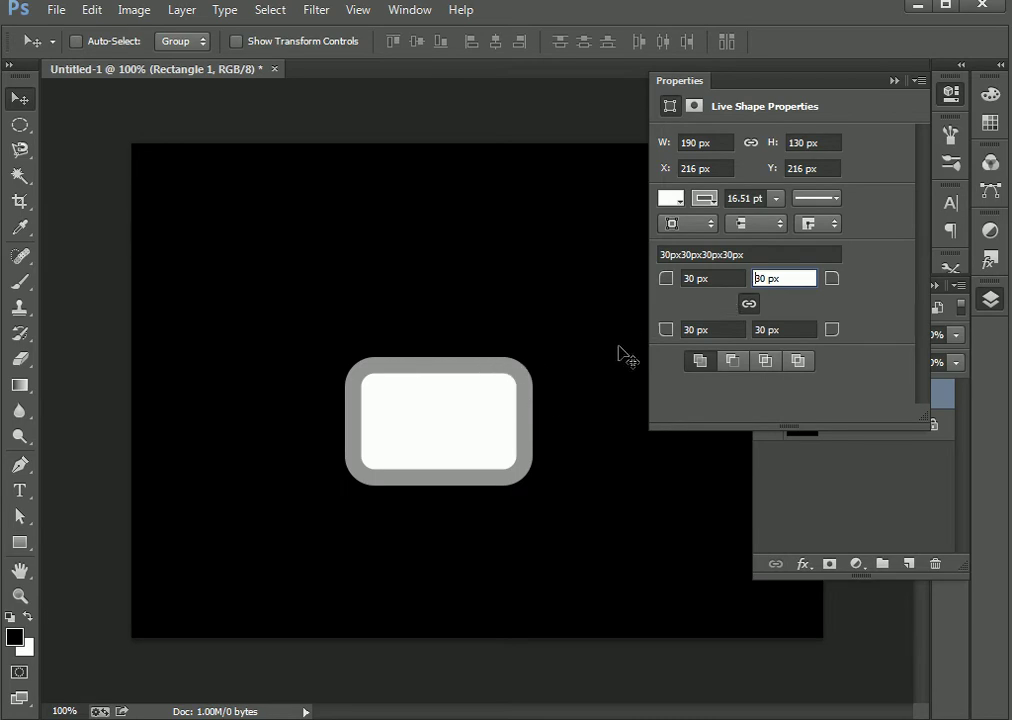
pyautogui.click(516, 418)
pyautogui.click(503, 385)
pyautogui.press('Return')
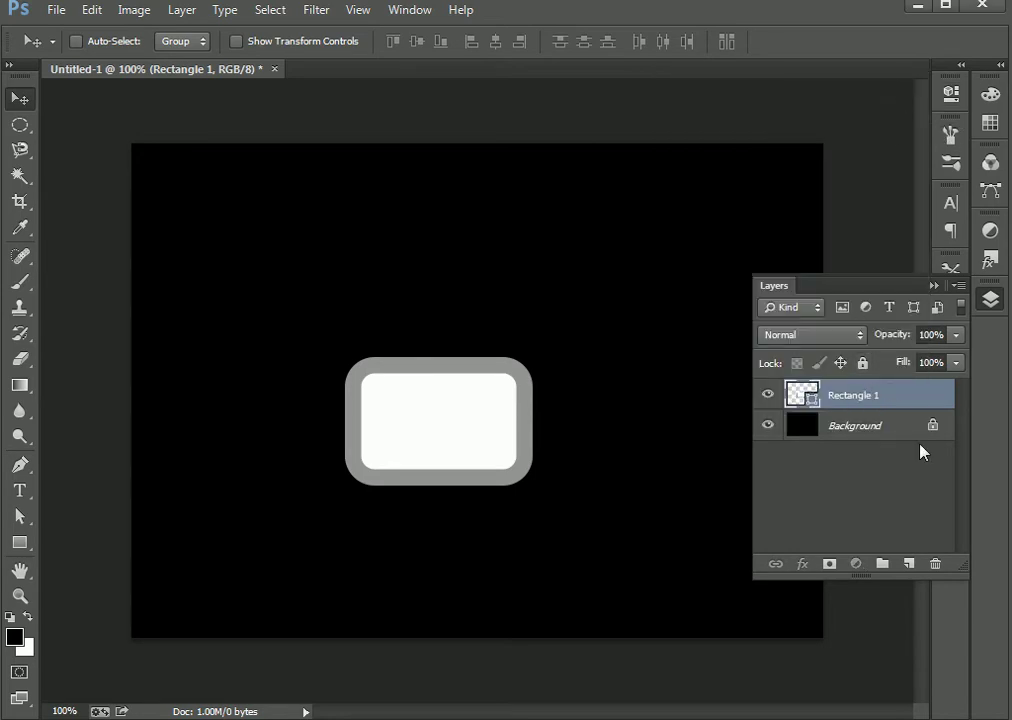
# Step: Add a new layer and draw a rounded rectangle about 298 by 61 px above the existing rectangle
pyautogui.click(908, 564)
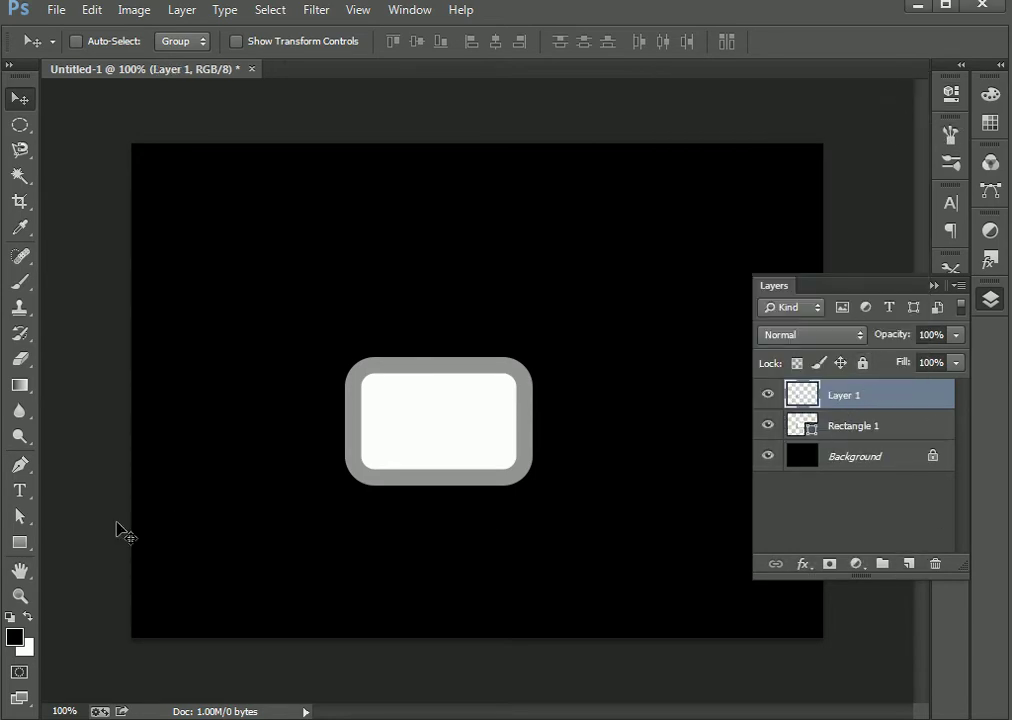
pyautogui.click(19, 543)
pyautogui.rightClick(19, 544)
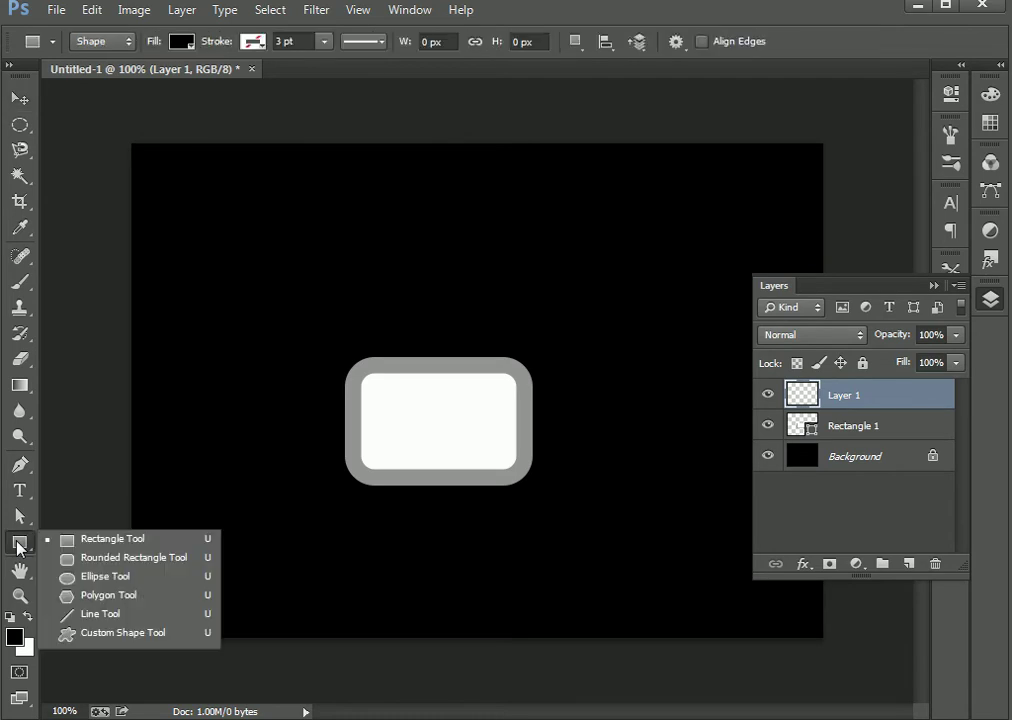
pyautogui.click(90, 565)
pyautogui.moveTo(317, 253); pyautogui.dragTo(613, 313)
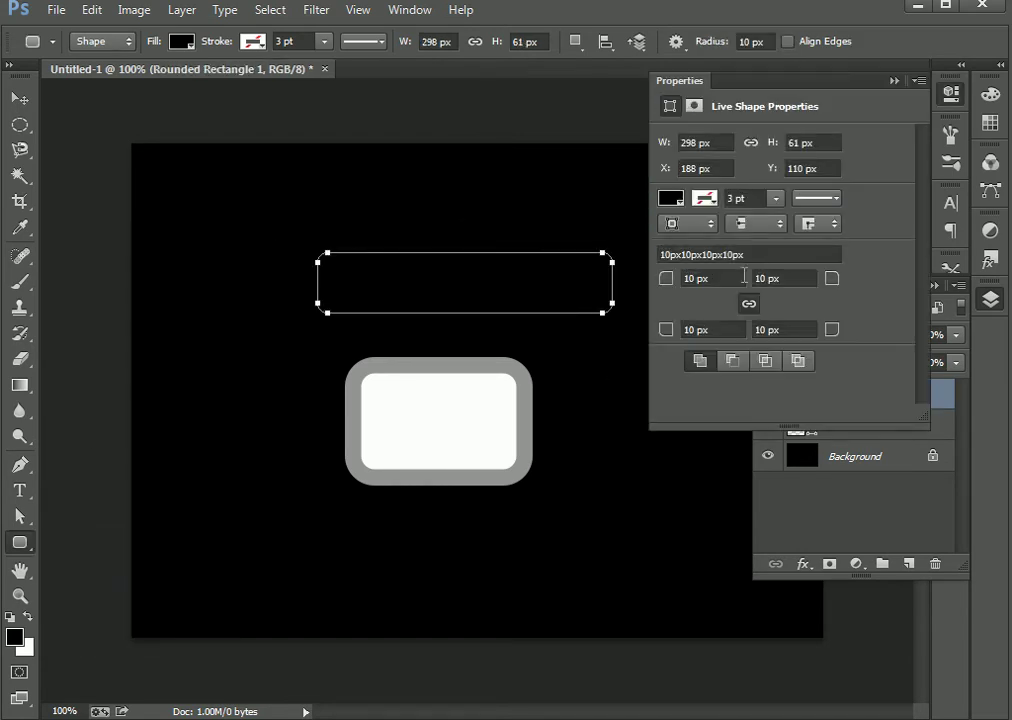
# Step: Fill the rounded rectangle with white from the recently used colors, and close the color choices
pyautogui.click(670, 198)
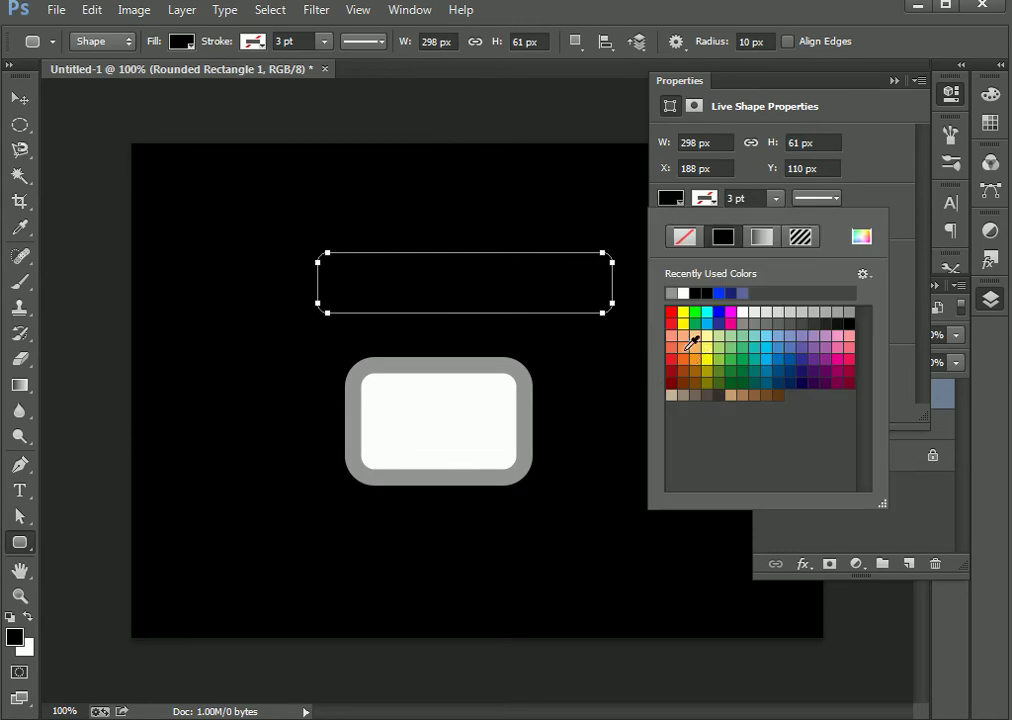
pyautogui.click(684, 293)
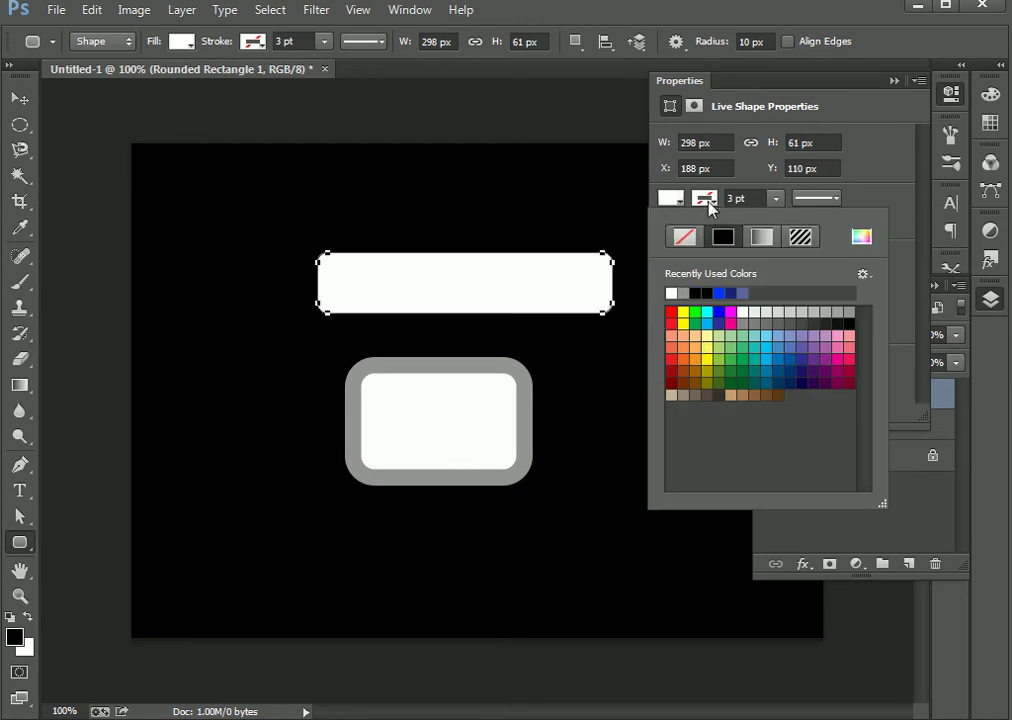
pyautogui.click(707, 200)
pyautogui.click(700, 201)
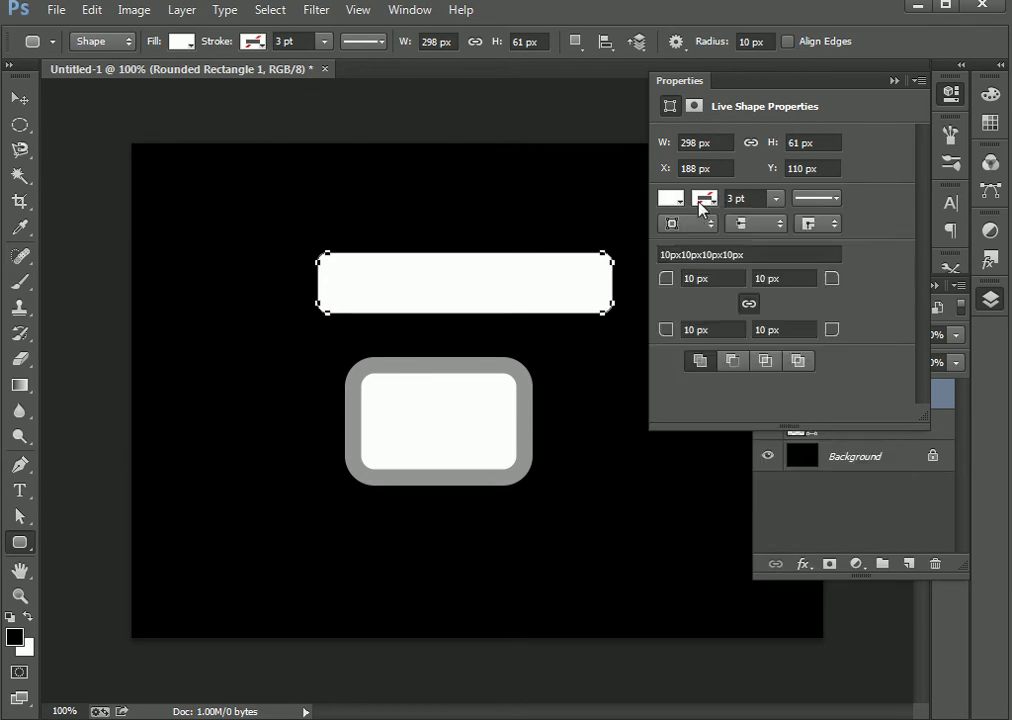
pyautogui.click(700, 203)
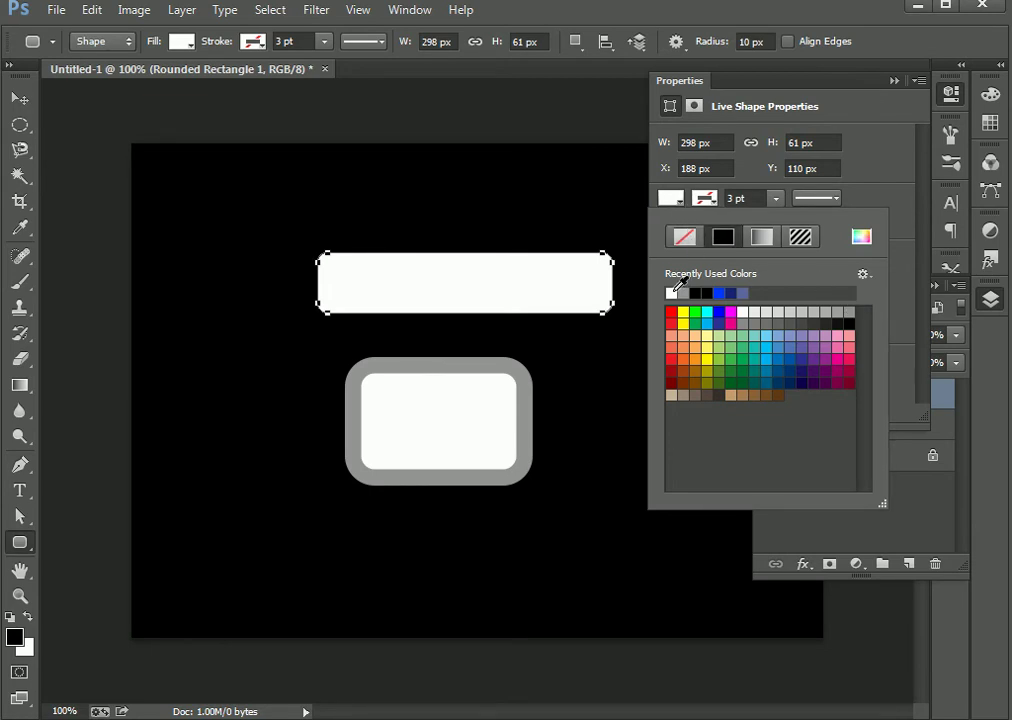
pyautogui.click(683, 134)
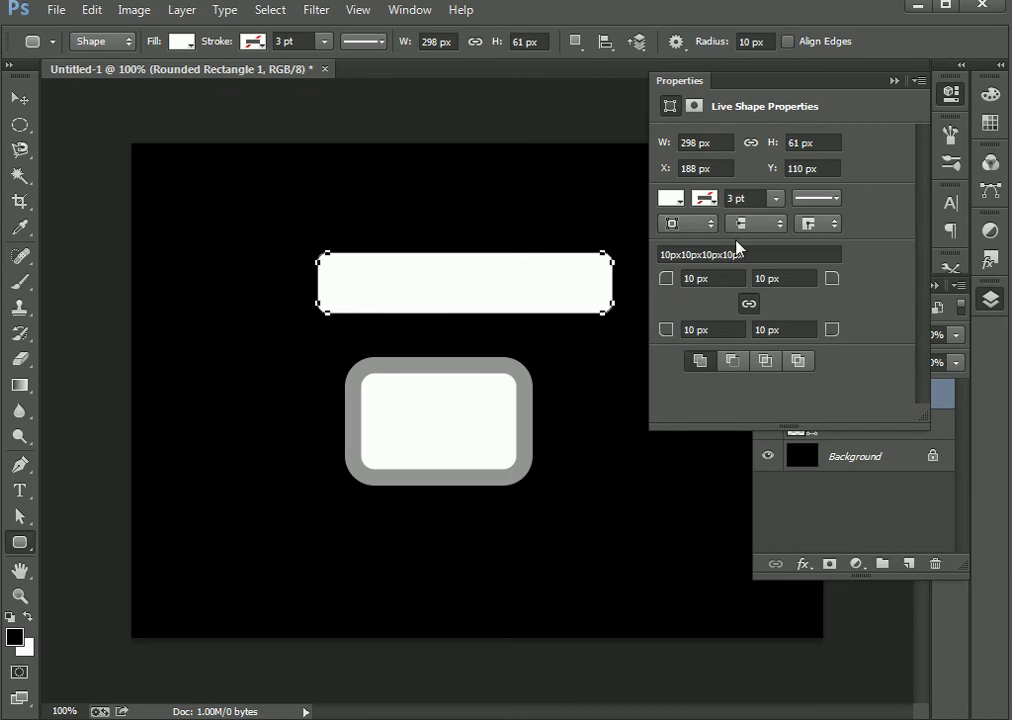
# Step: Give the rounded rectangle a solid gray stroke, keeping its stroke alignment and corner radii
pyautogui.click(680, 224)
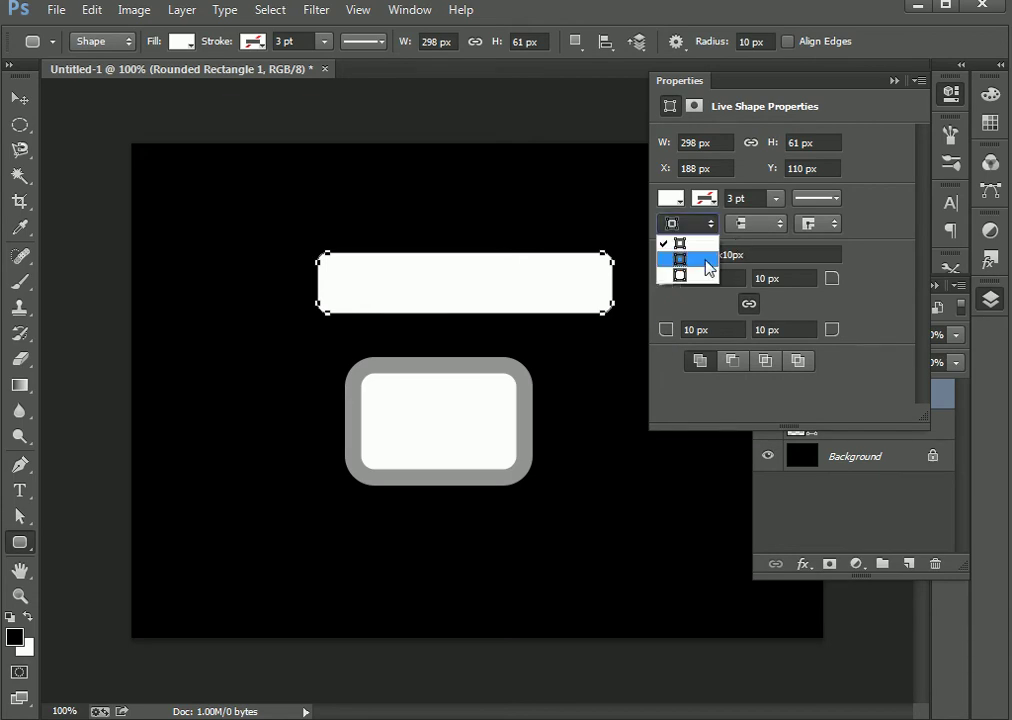
pyautogui.click(874, 192)
pyautogui.click(724, 278)
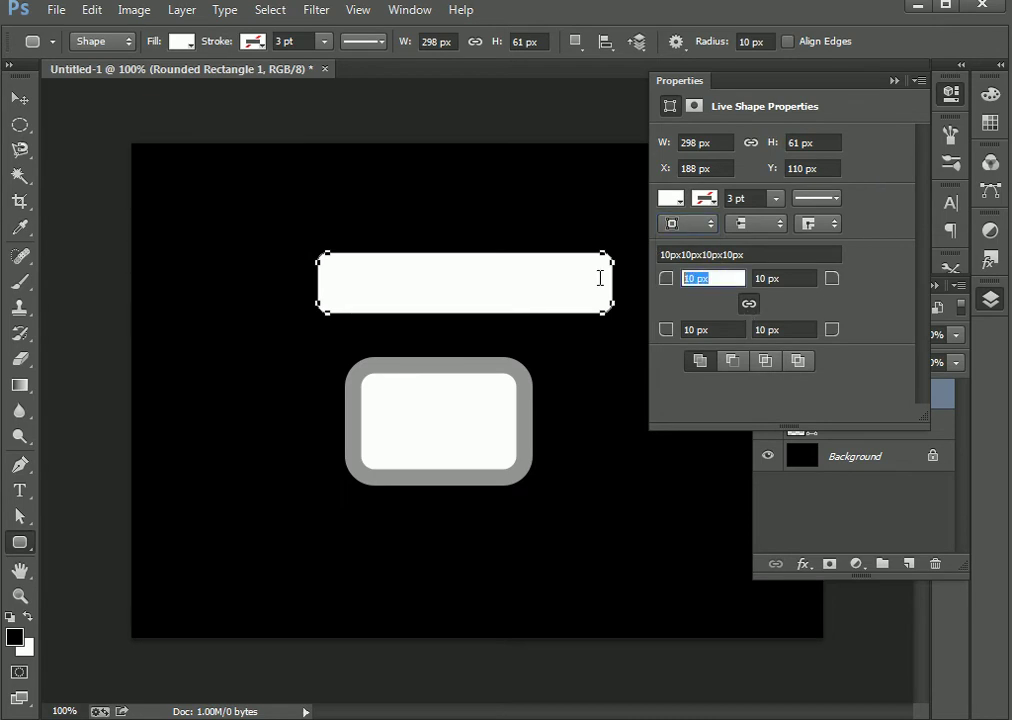
pyautogui.click(704, 199)
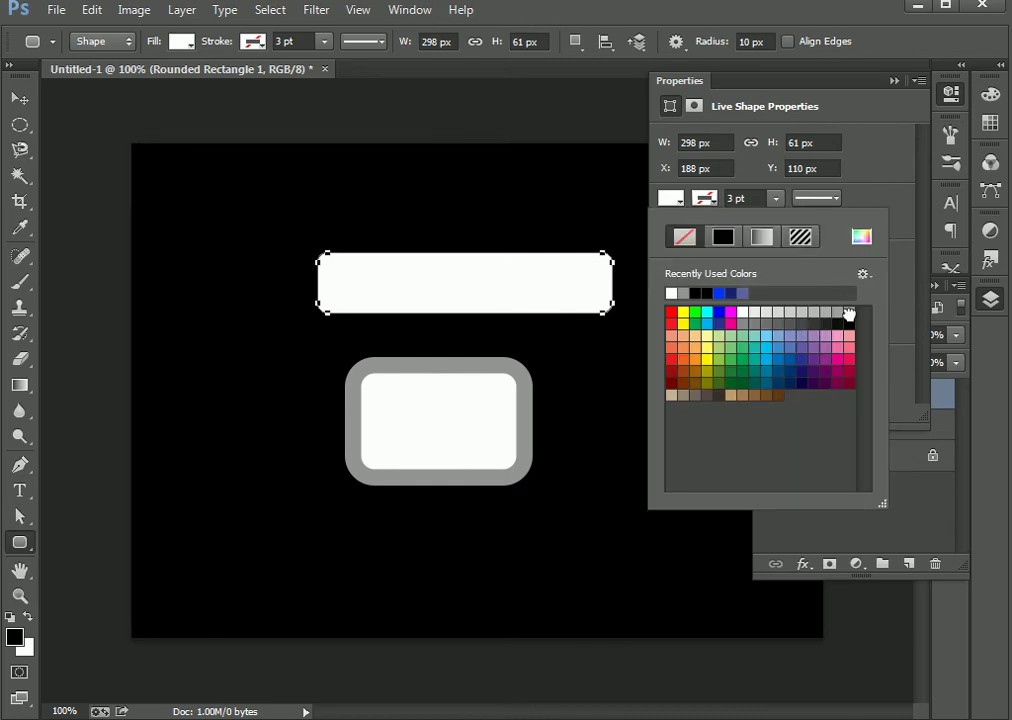
pyautogui.click(679, 290)
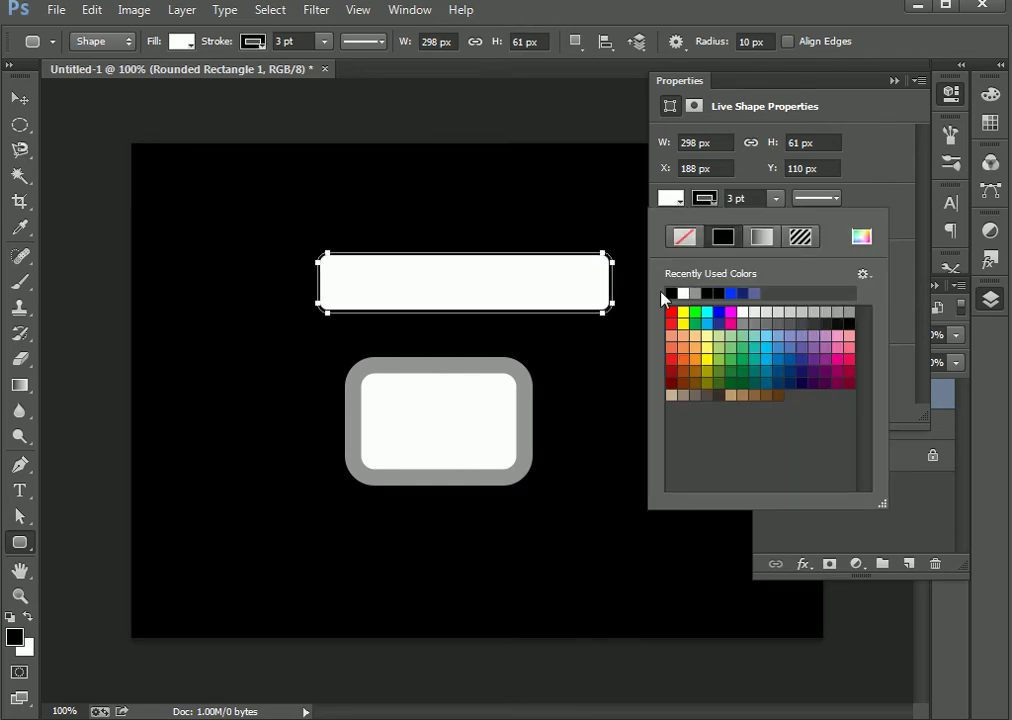
pyautogui.click(843, 311)
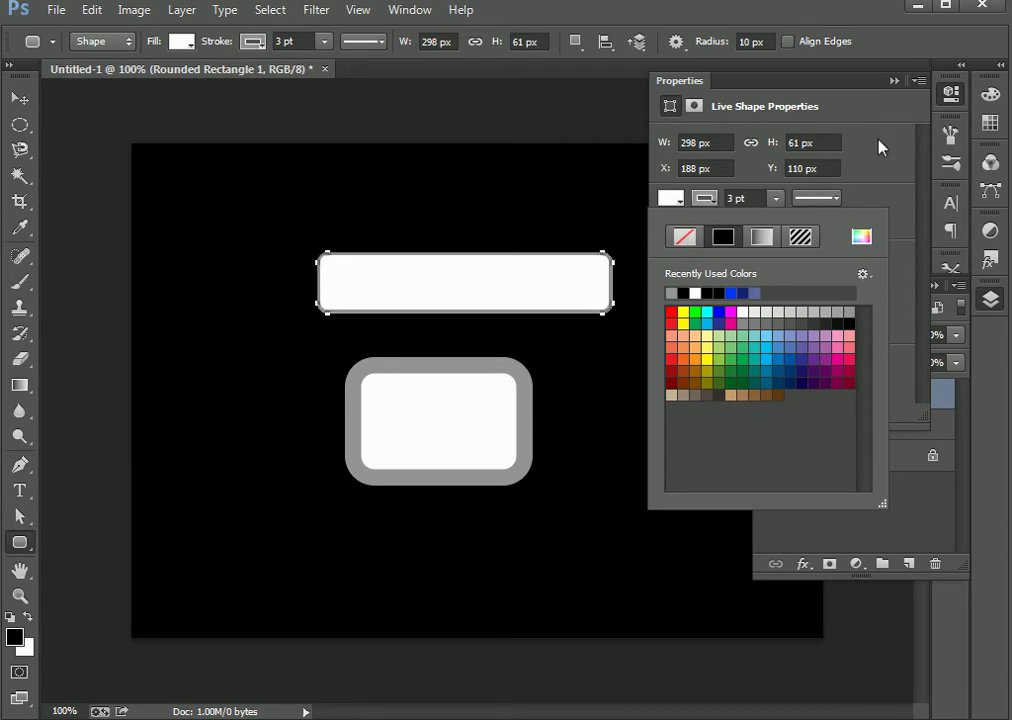
# Step: Increase the rounded rectangle's stroke width to about 8.42 pt
pyautogui.click(890, 175)
pyautogui.click(777, 198)
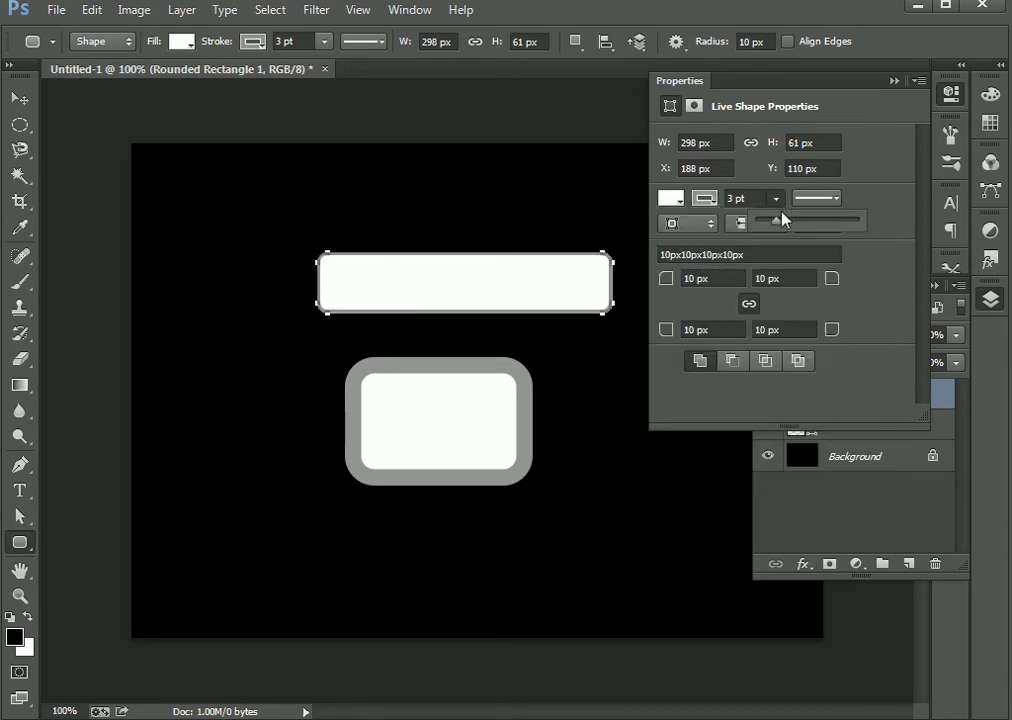
pyautogui.moveTo(779, 221); pyautogui.dragTo(786, 228)
pyautogui.click(900, 200)
# Step: Set the rounded rectangle's four linked corner radii to 20 px
pyautogui.click(790, 278)
pyautogui.write('20')
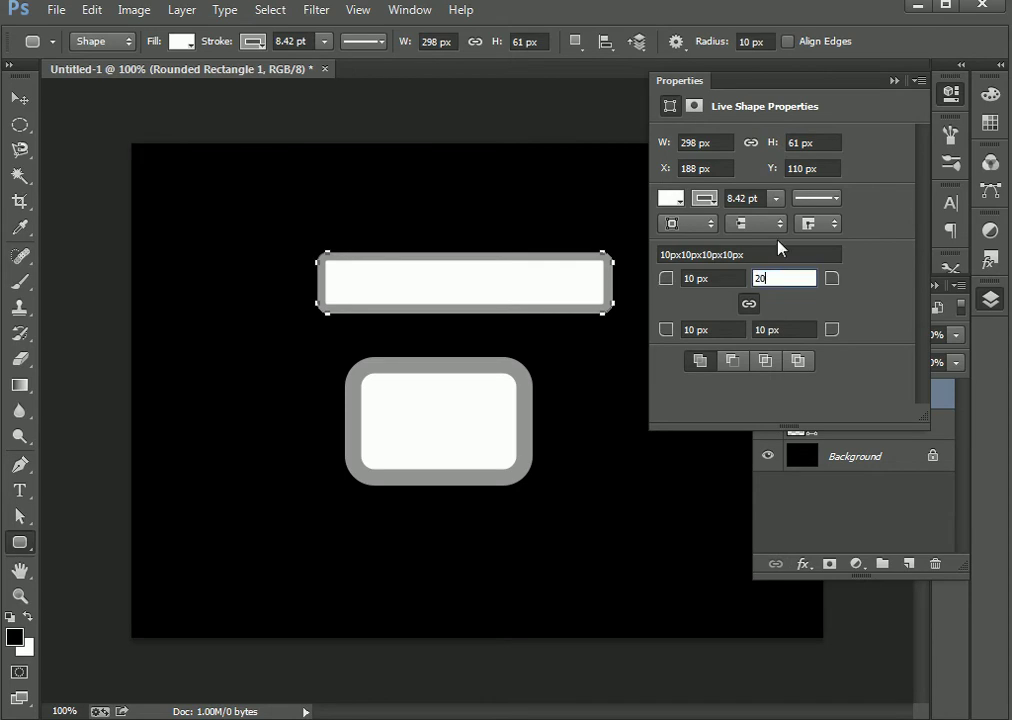
pyautogui.click(800, 329)
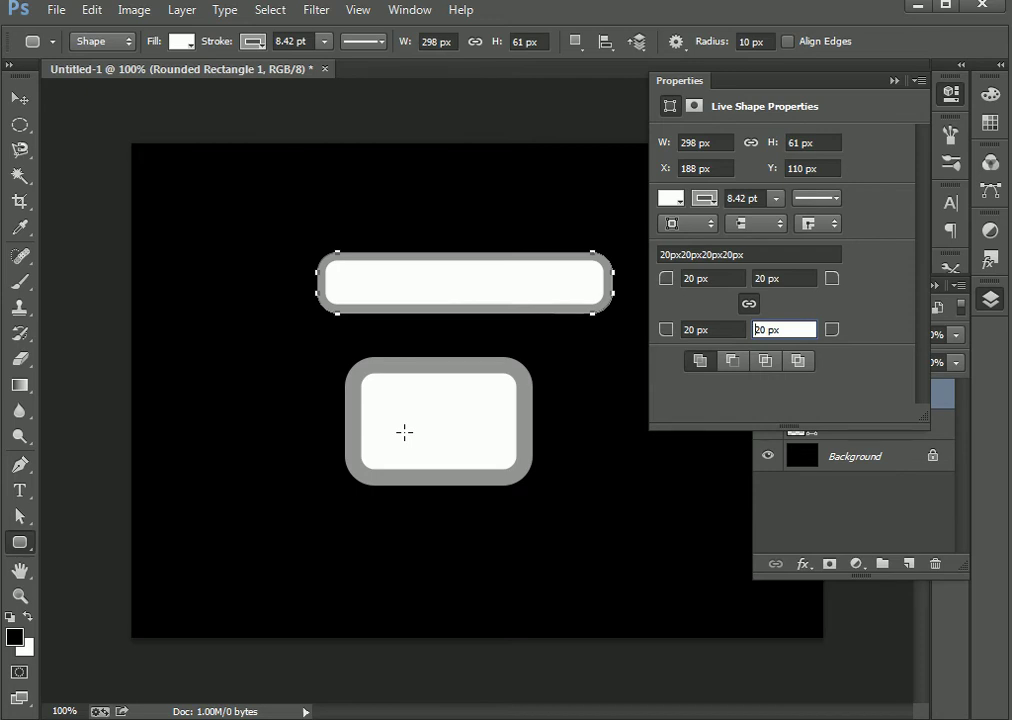
# Step: Activate the Move tool and set the rounded rectangle's height to 300 px and its width to 100 px
pyautogui.click(20, 98)
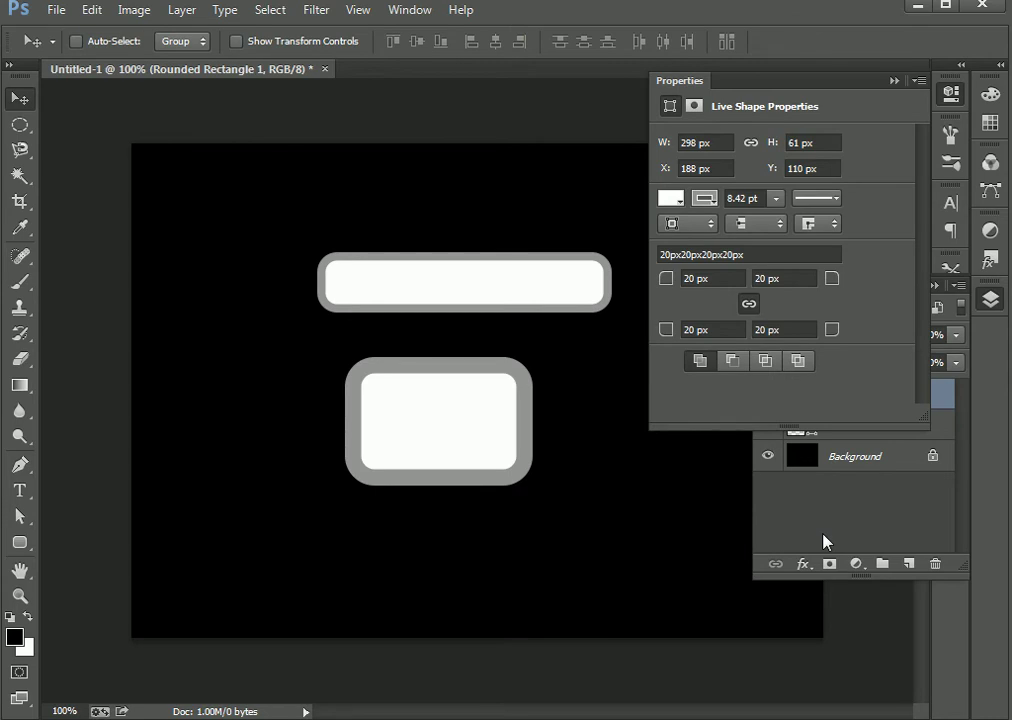
pyautogui.click(720, 143)
pyautogui.click(800, 142)
pyautogui.click(679, 143)
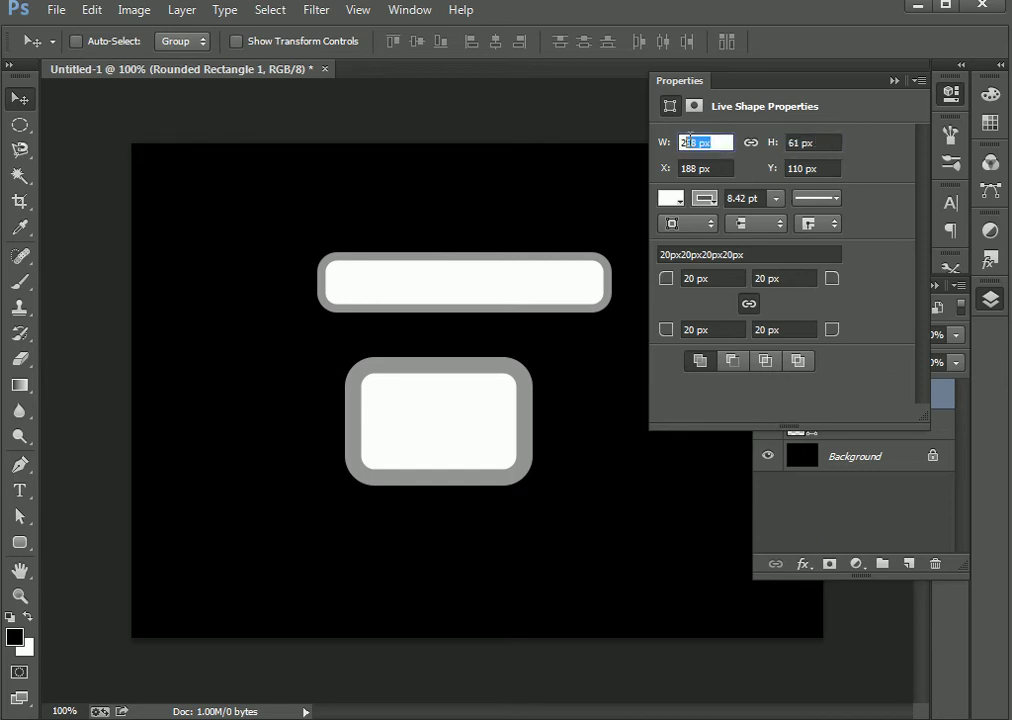
pyautogui.press('Tab')
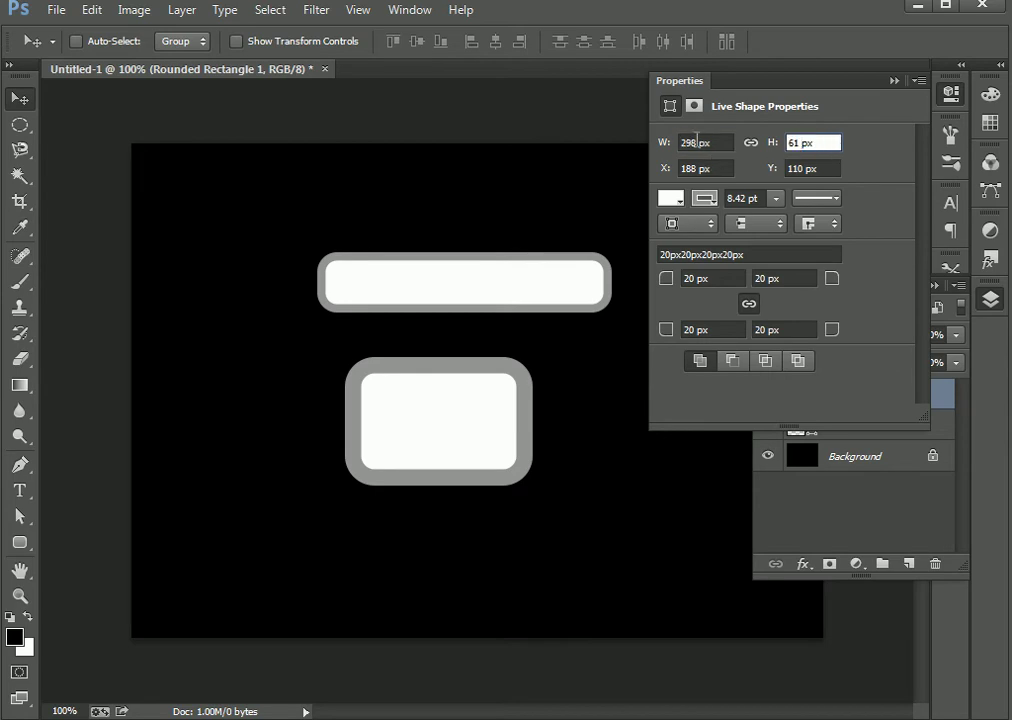
pyautogui.doubleClick(700, 142)
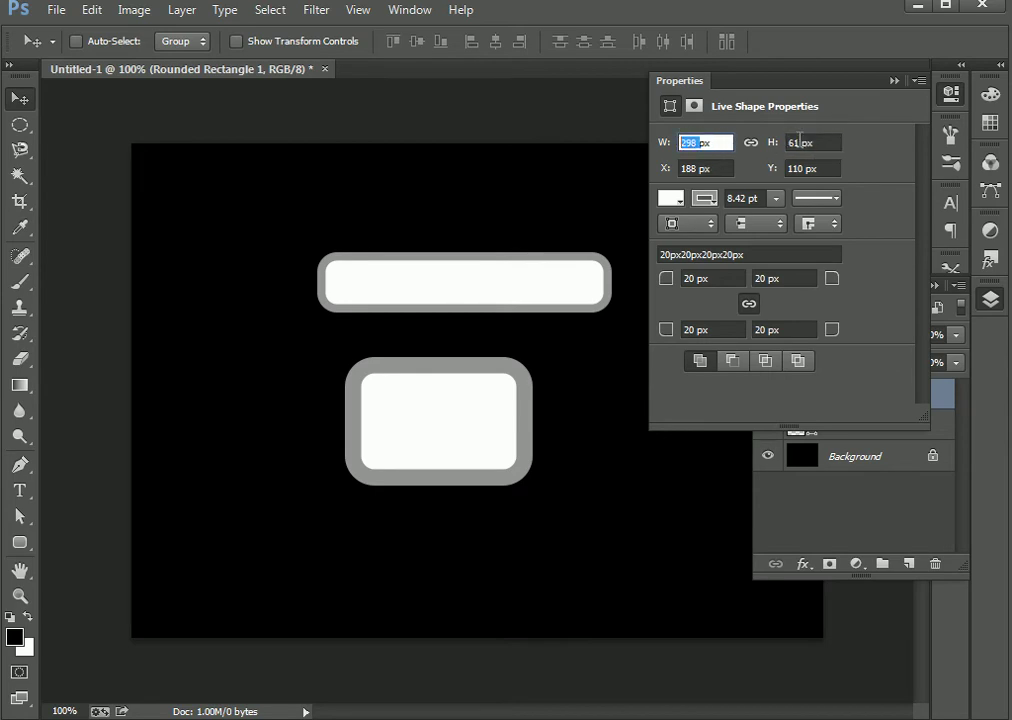
pyautogui.doubleClick(800, 142)
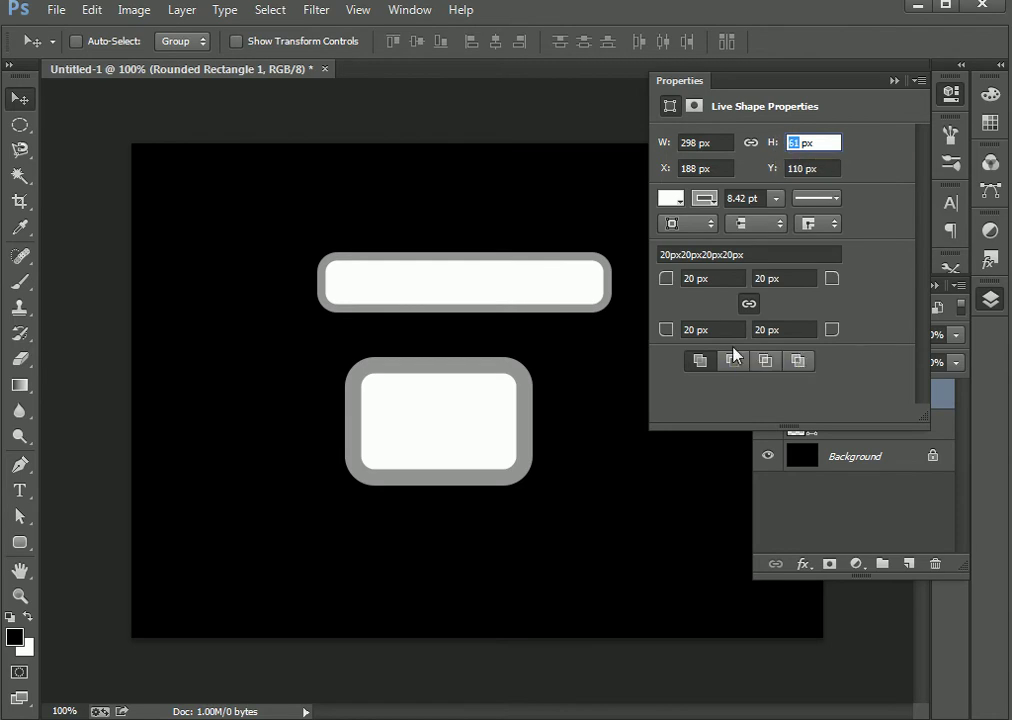
pyautogui.write('300')
pyautogui.doubleClick(697, 143)
pyautogui.write('100')
pyautogui.press('Tab')
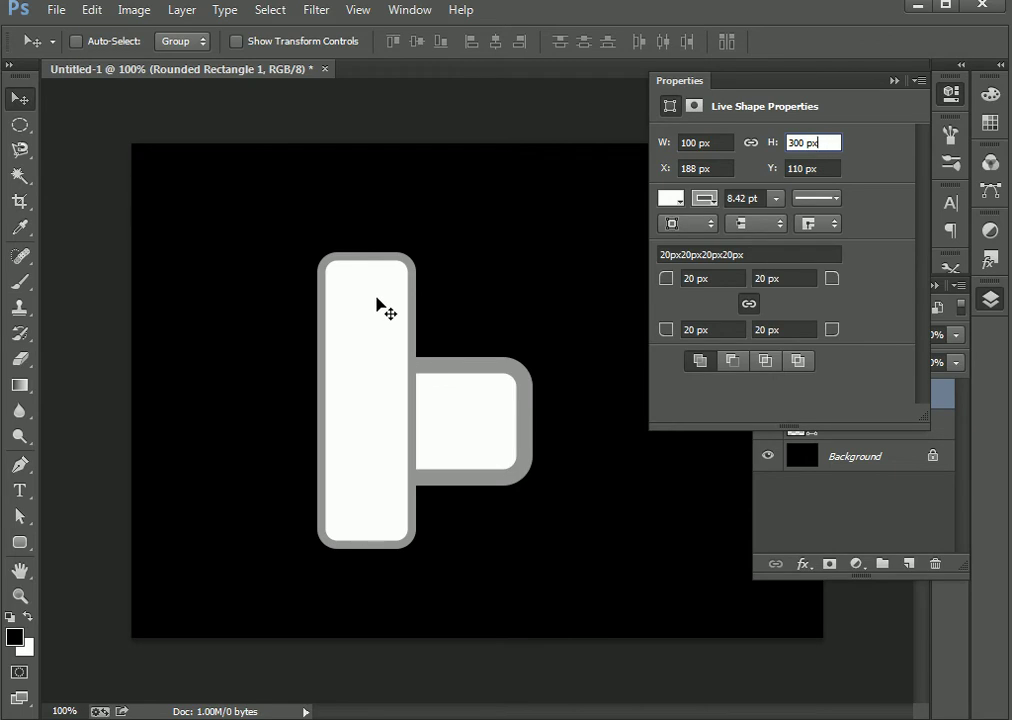
# Step: Position the rounded rectangle at X 100 px and Y 100 px
pyautogui.click(697, 168)
pyautogui.doubleClick(697, 168)
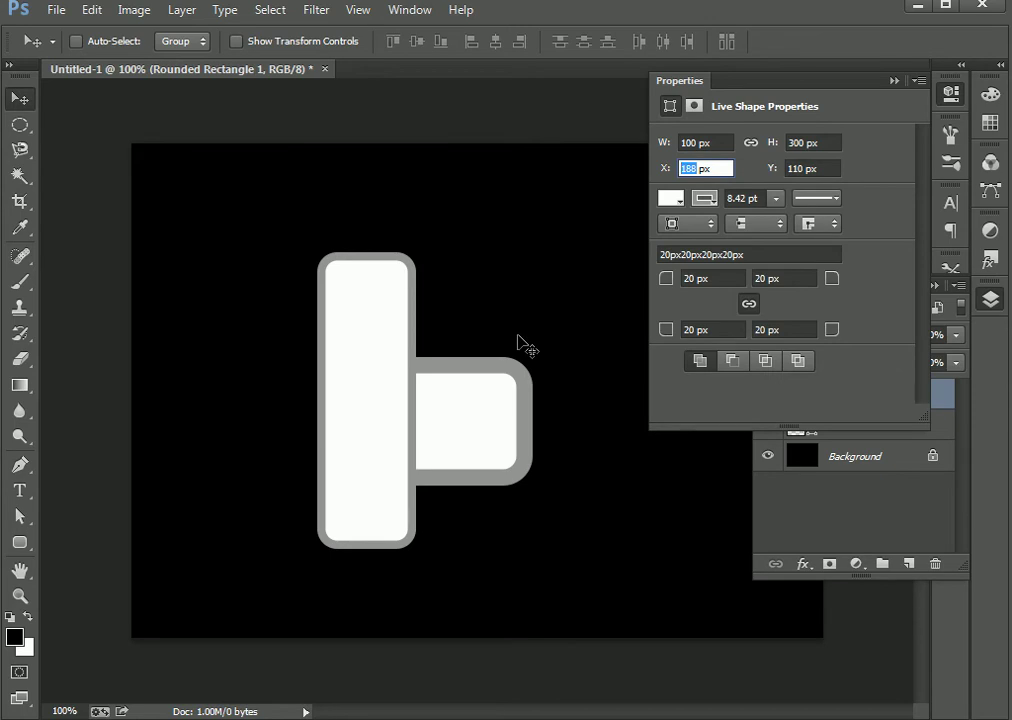
pyautogui.write('100')
pyautogui.press('Tab')
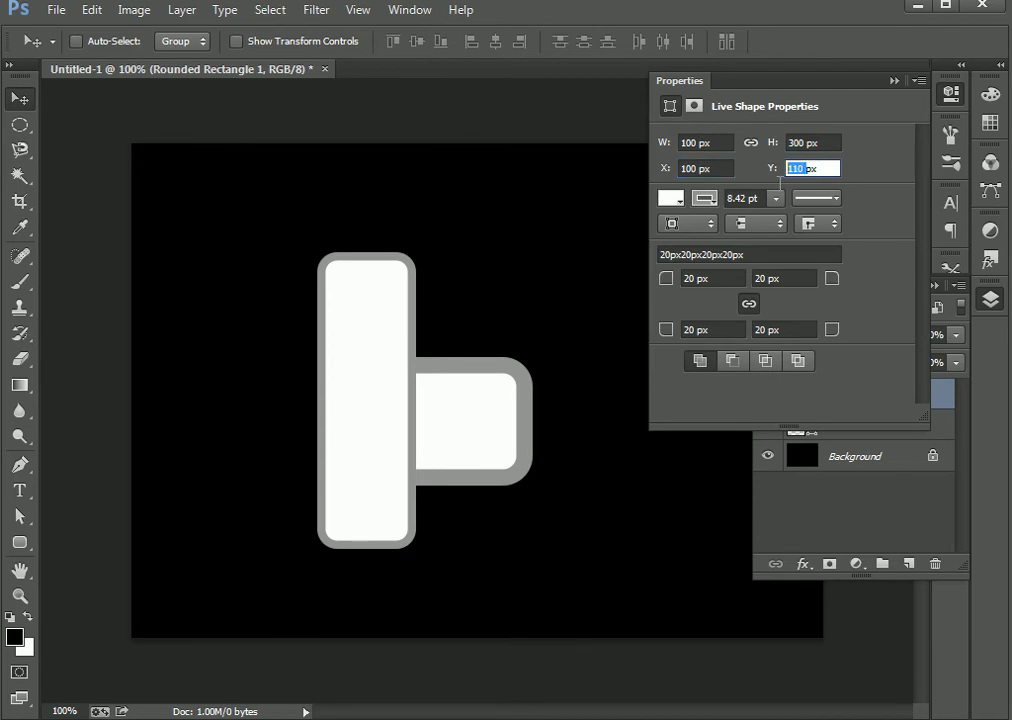
pyautogui.write('100')
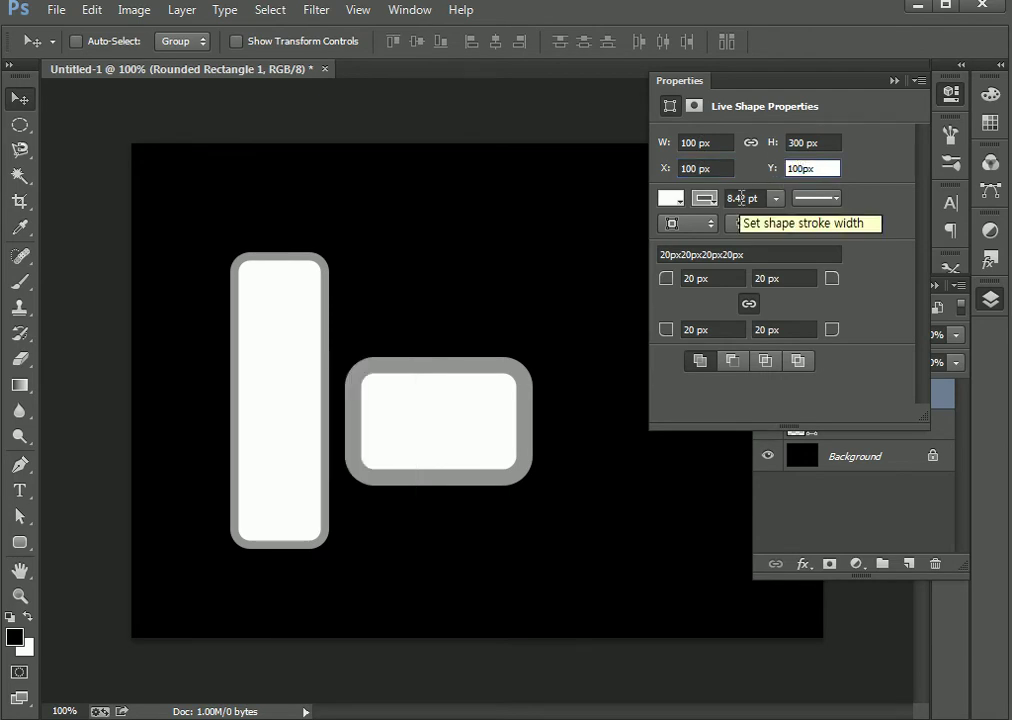
pyautogui.click(810, 143)
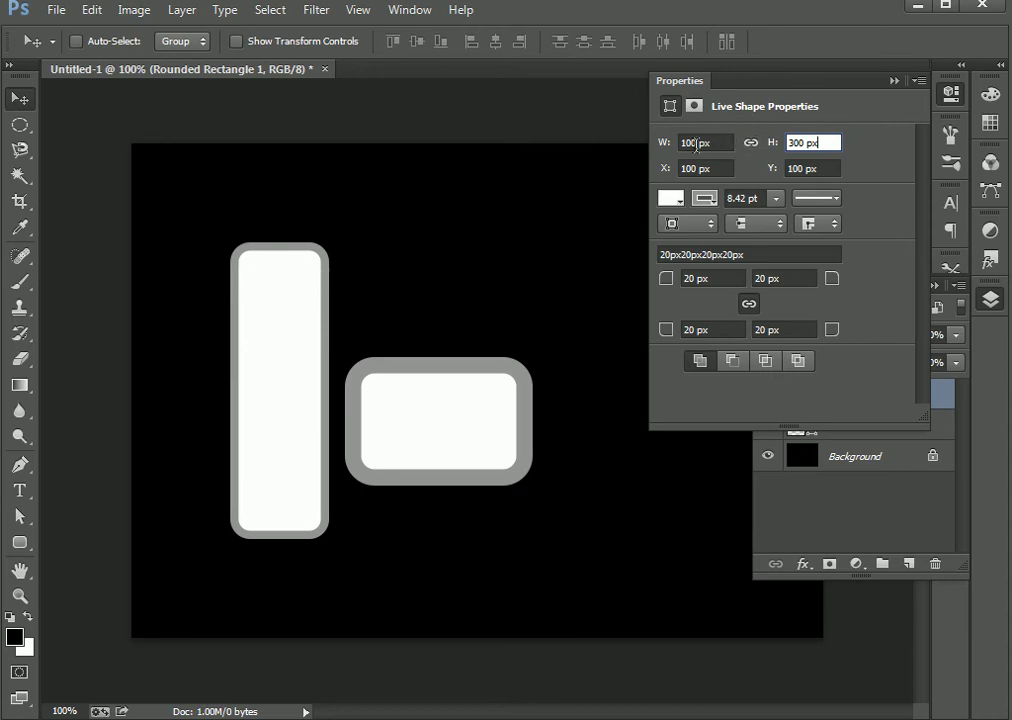
# Step: Set the rounded rectangle's width to 500 px and its height to 61 px
pyautogui.click(700, 145)
pyautogui.write('500')
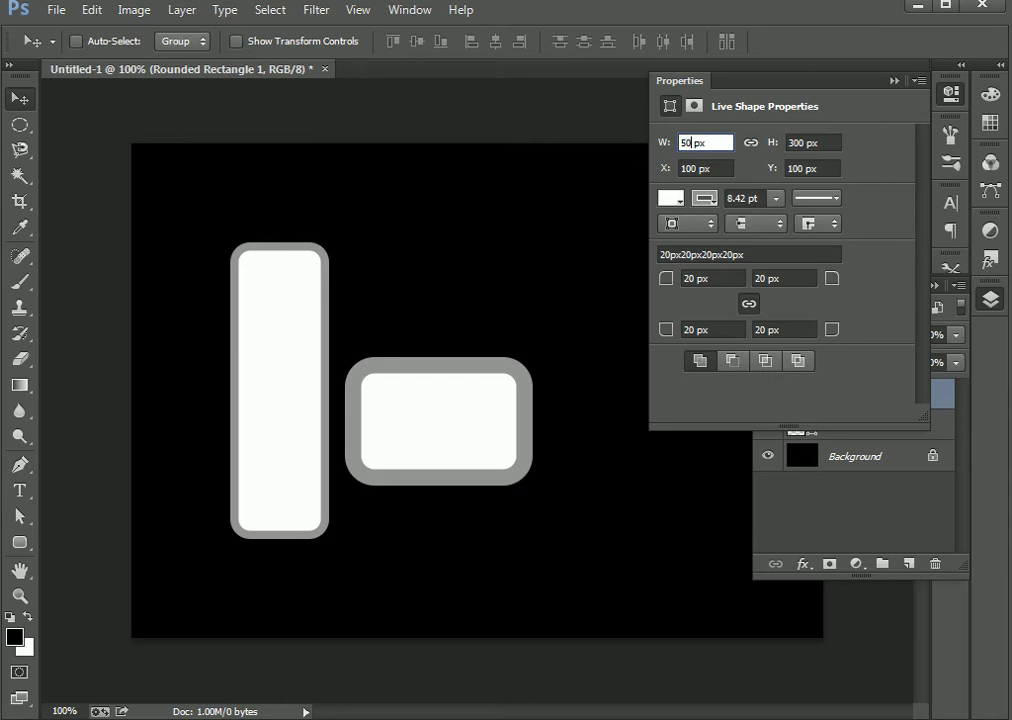
pyautogui.click(830, 143)
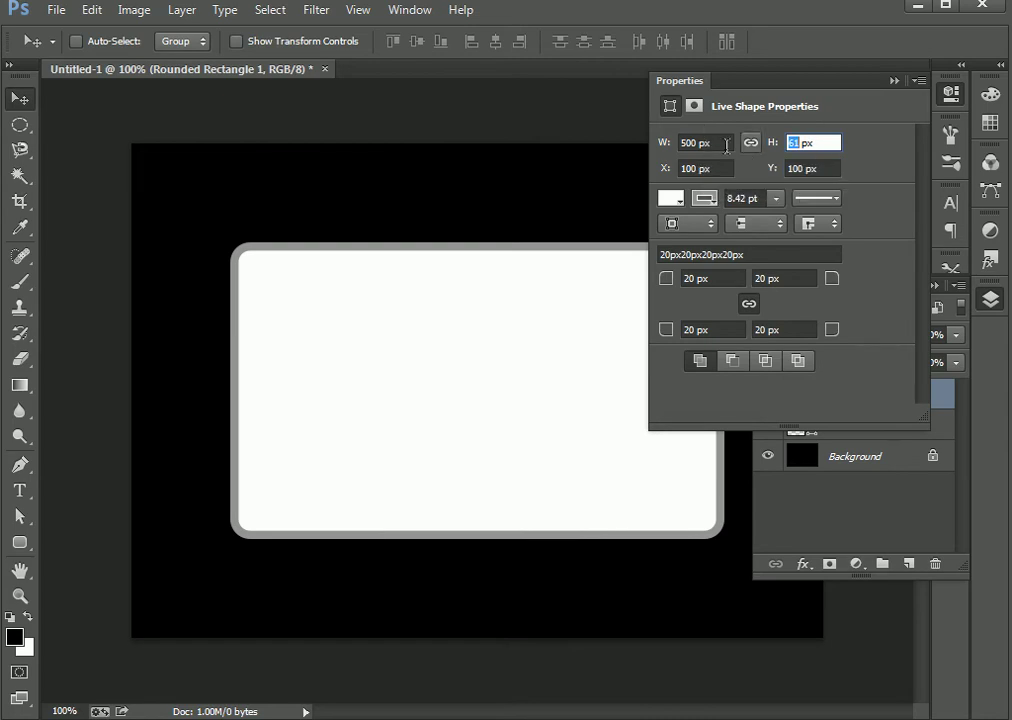
pyautogui.click(700, 145)
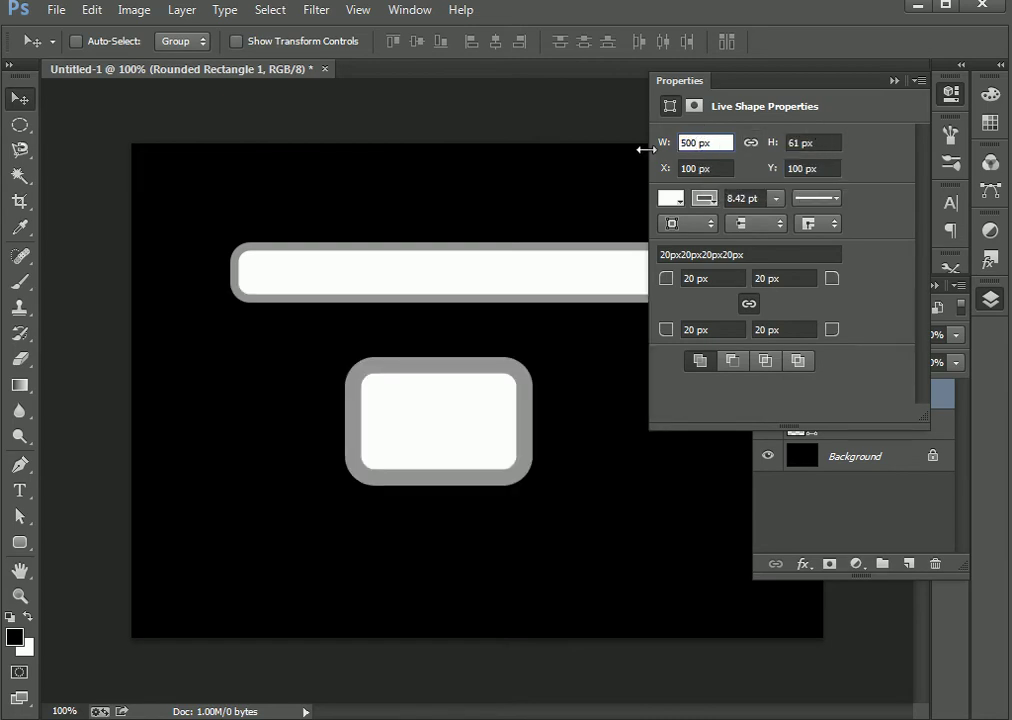
# Step: Set the rounded rectangle's width to 100 px and its height to 300 px
pyautogui.click(663, 143)
pyautogui.write('100')
pyautogui.click(803, 146)
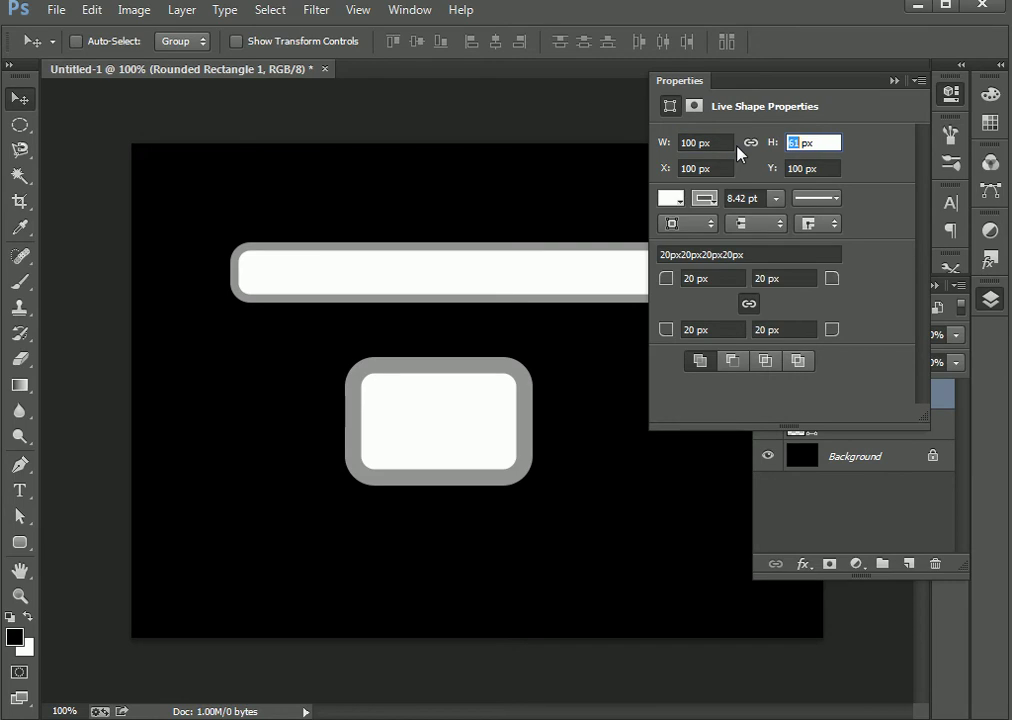
pyautogui.write('300')
# Step: Move the rounded rectangle to an X position of 500 px
pyautogui.click(725, 170)
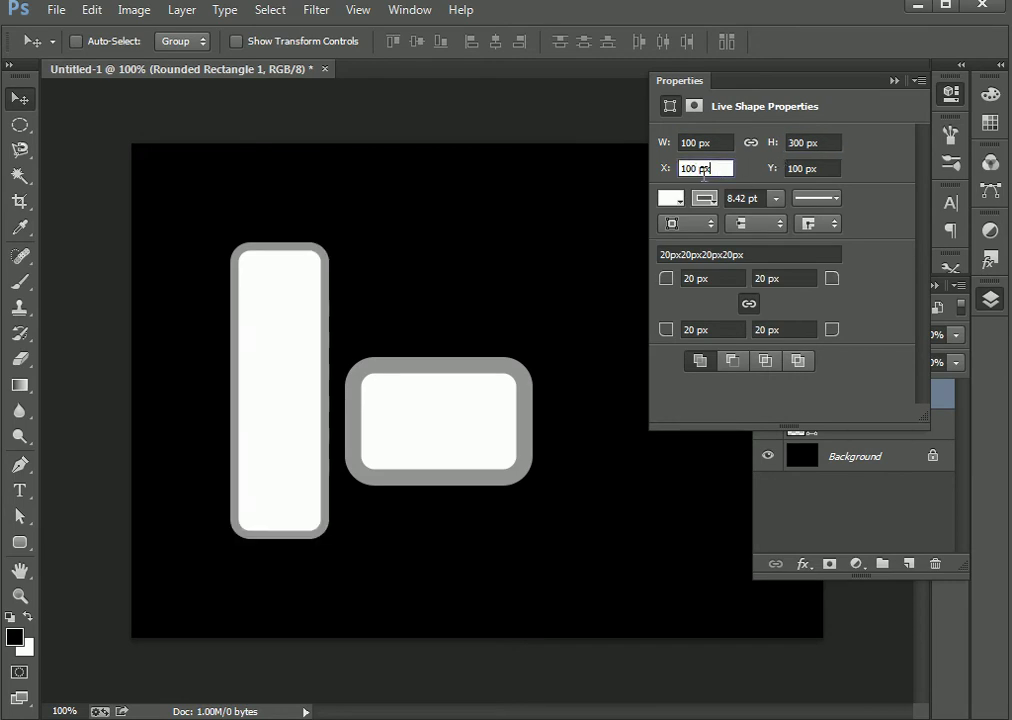
pyautogui.write('500')
pyautogui.press('Return')
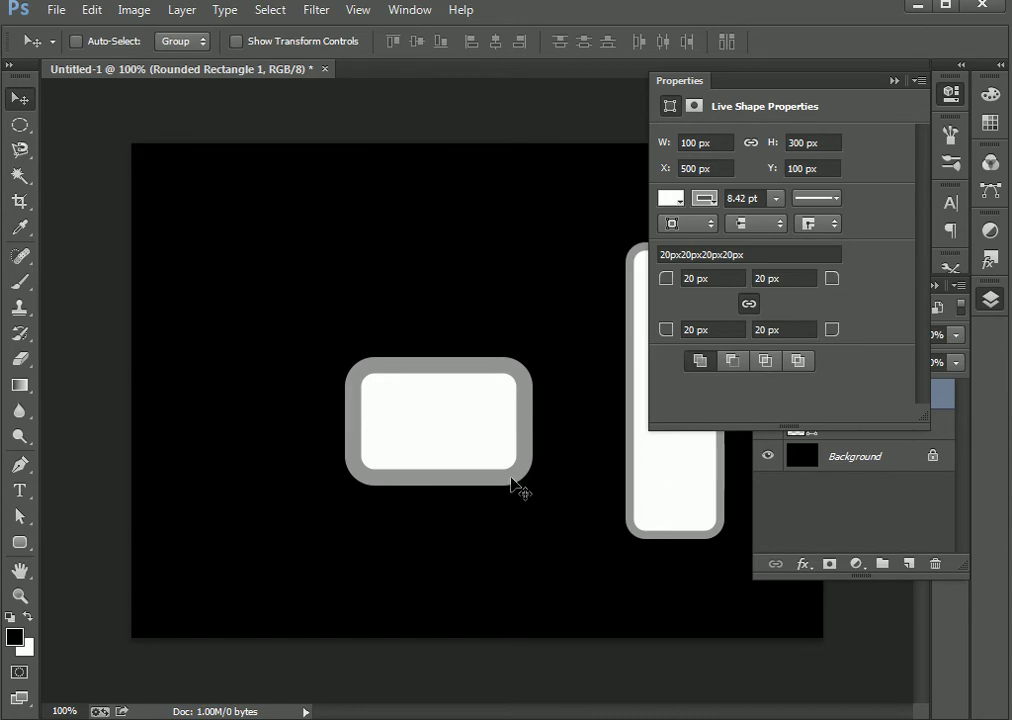
# Step: Draw an ellipse about 222 by 252 px over the rectangle and an overlapping circle about 129 px wide on the same layer
pyautogui.click(31, 542)
pyautogui.rightClick(31, 542)
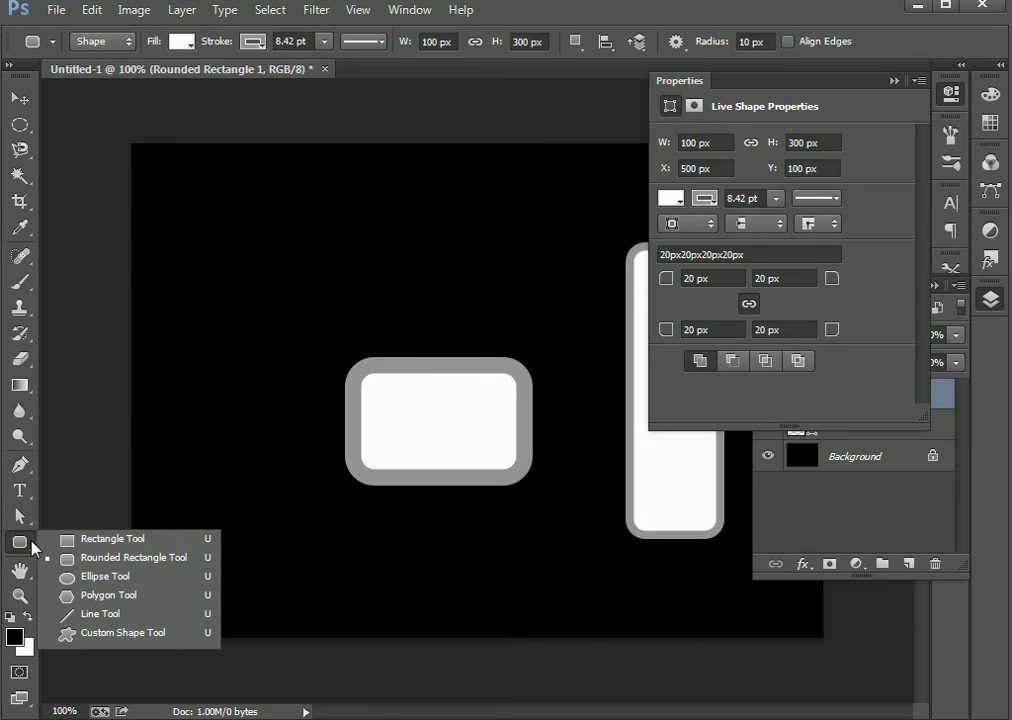
pyautogui.click(142, 585)
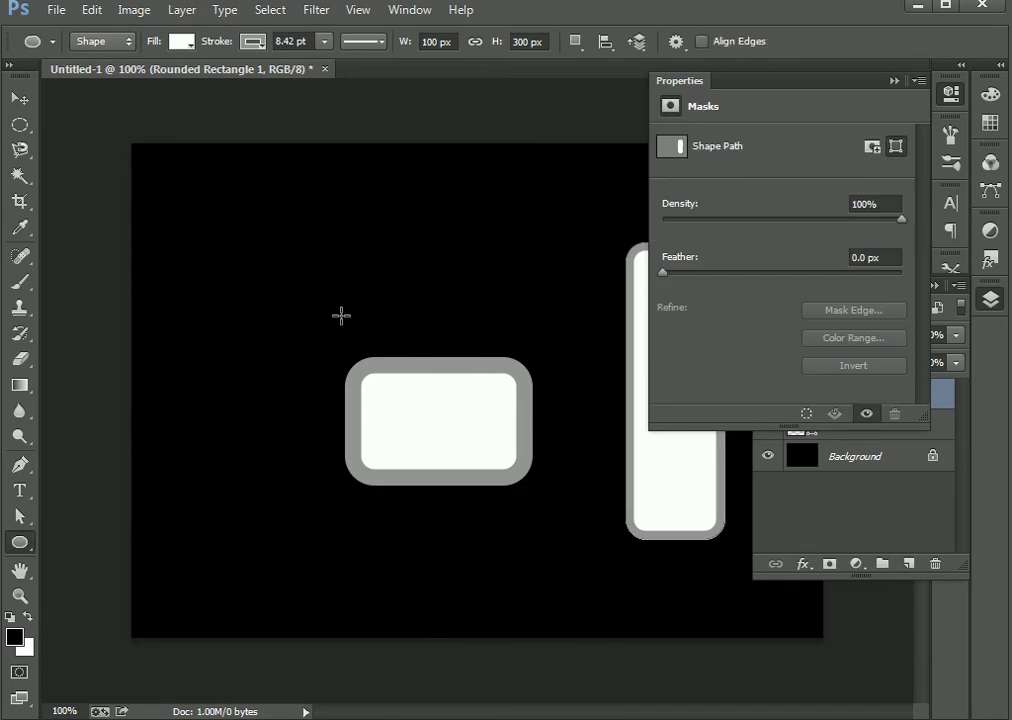
pyautogui.moveTo(361, 300); pyautogui.dragTo(582, 551)
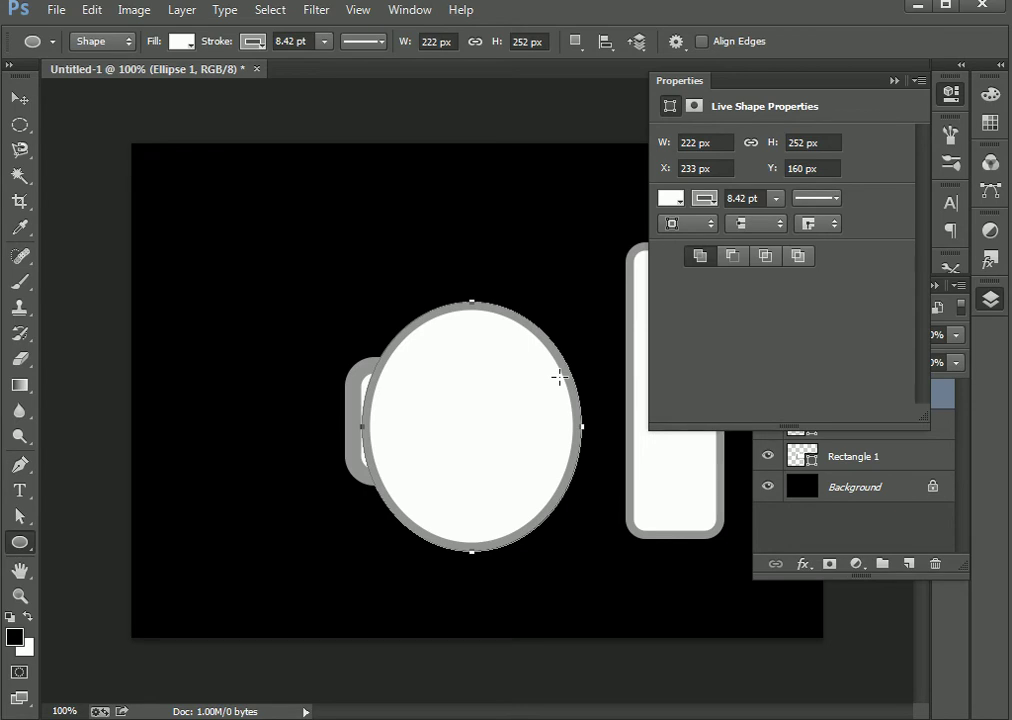
pyautogui.moveTo(292, 273); pyautogui.dragTo(418, 408)
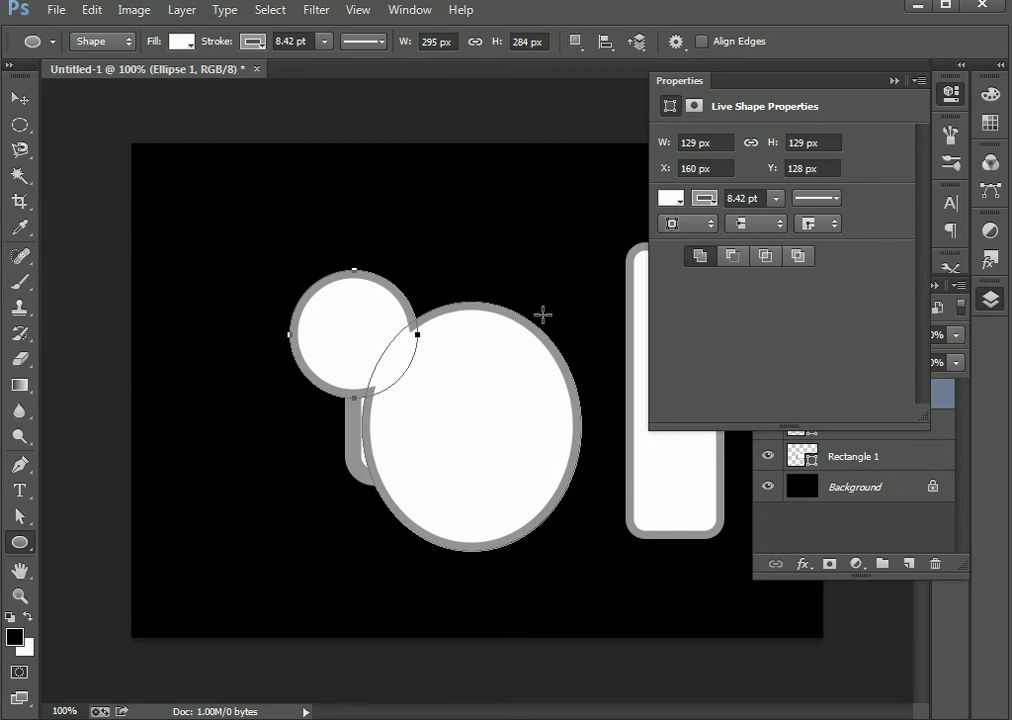
# Step: Move the combined ellipse shape to the canvas's upper left, and move it back over the rectangle, with its small circle at about X 163, Y 117 px
pyautogui.click(19, 98)
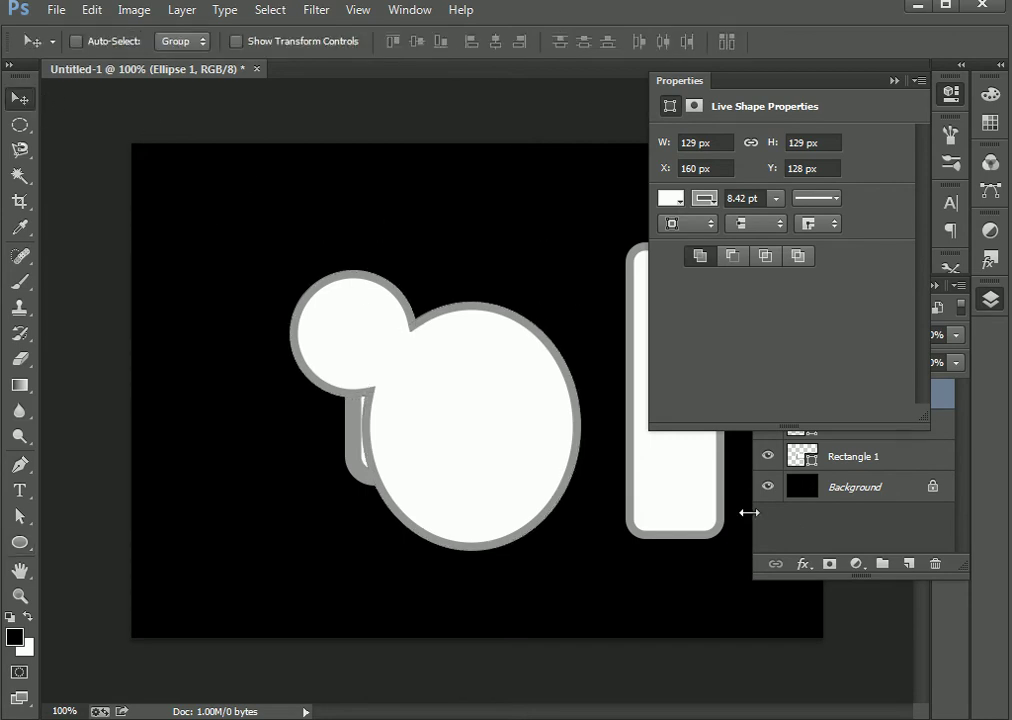
pyautogui.moveTo(490, 459); pyautogui.dragTo(377, 389)
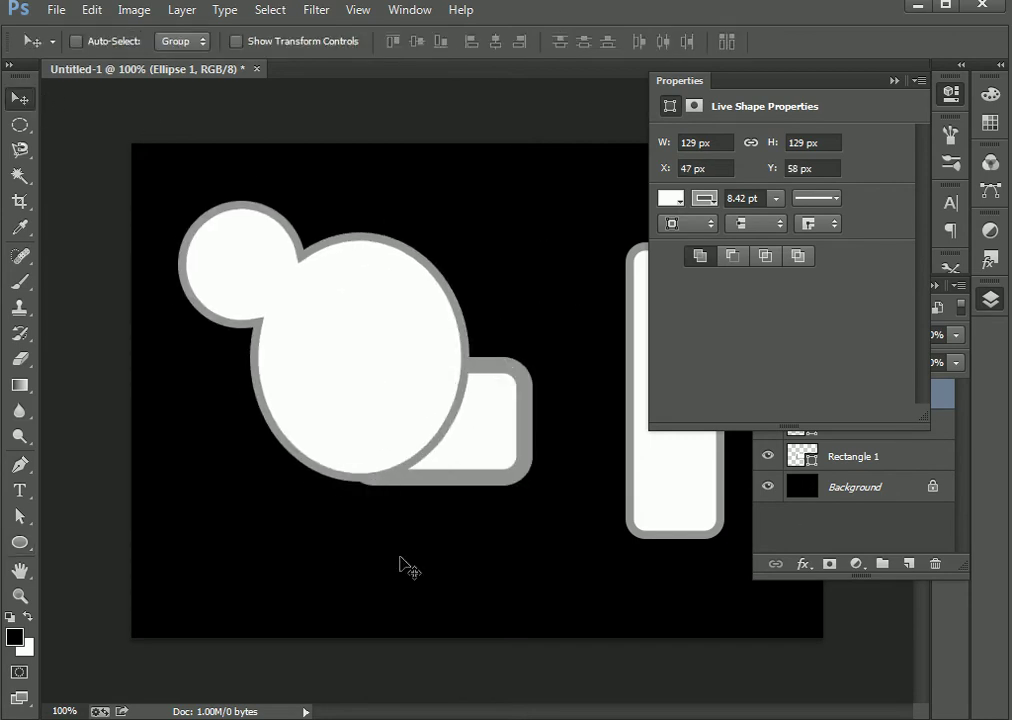
pyautogui.click(790, 530)
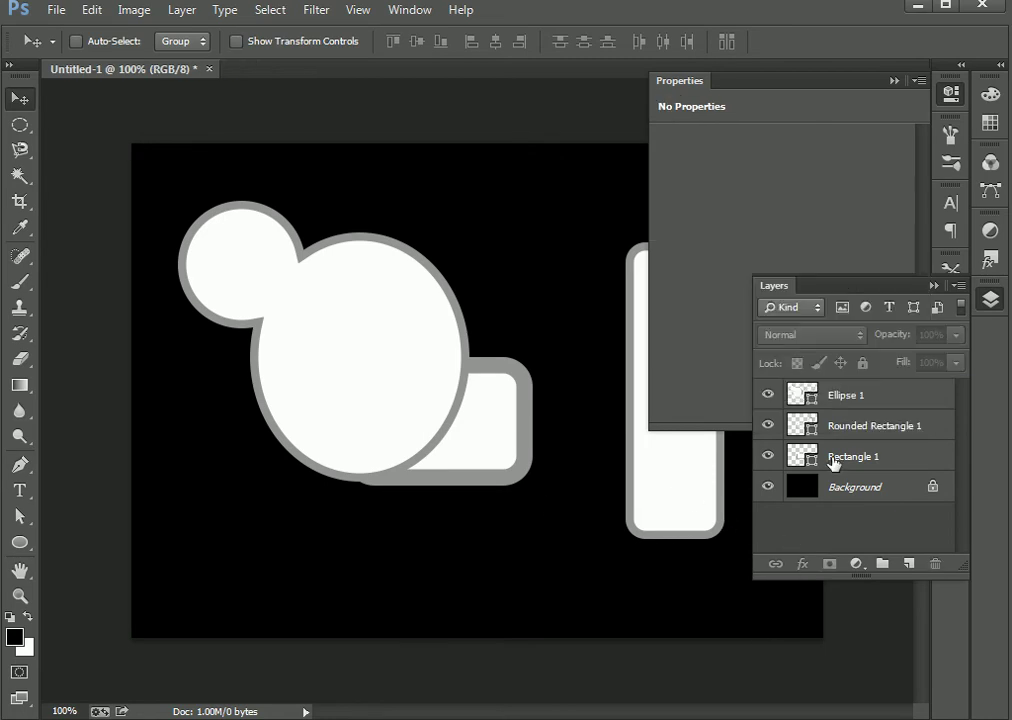
pyautogui.hotkey('ctrl', 'z')
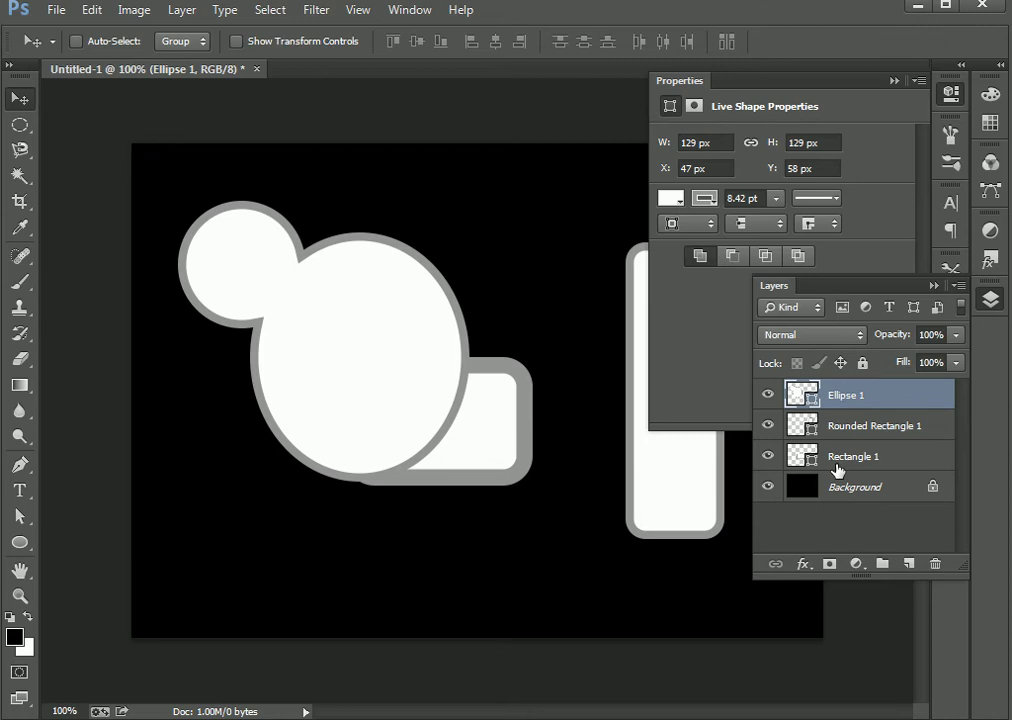
pyautogui.moveTo(308, 396); pyautogui.dragTo(425, 456)
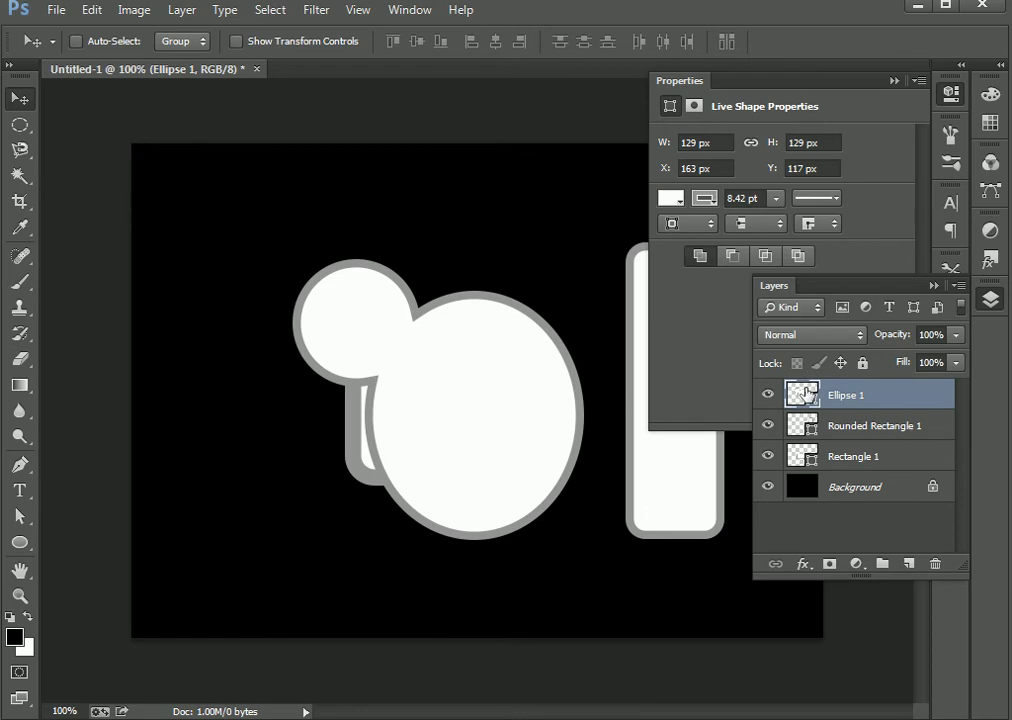
# Step: Add a new layer above the Ellipse 1 layer and draw an ellipse about 270 by 261 px over the combined shape
pyautogui.click(750, 142)
pyautogui.click(768, 93)
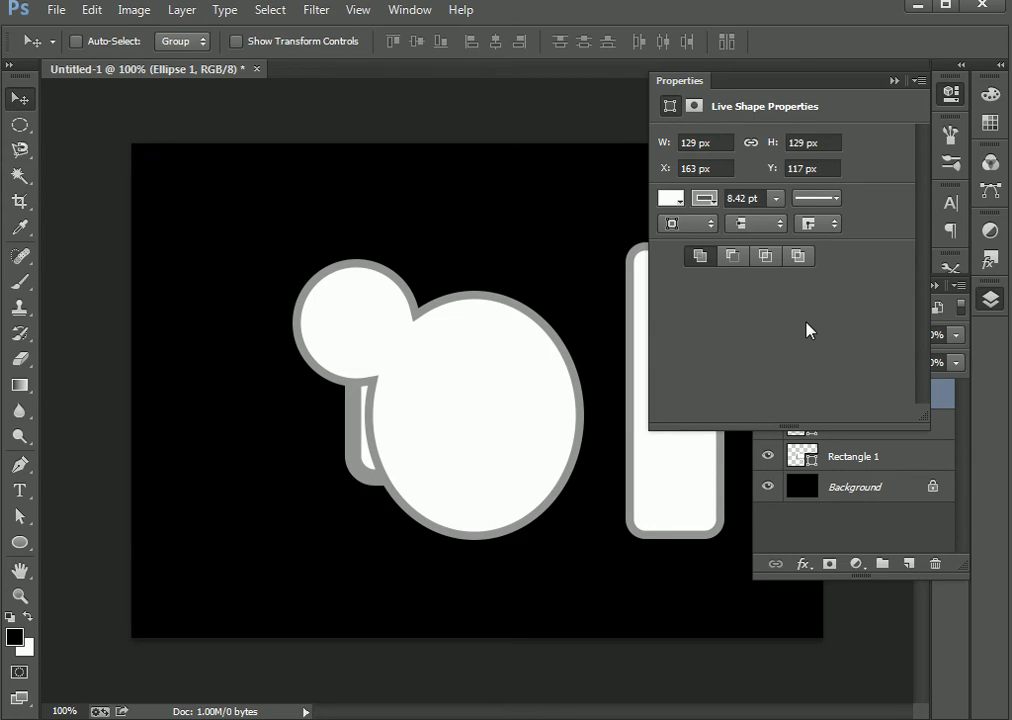
pyautogui.click(829, 537)
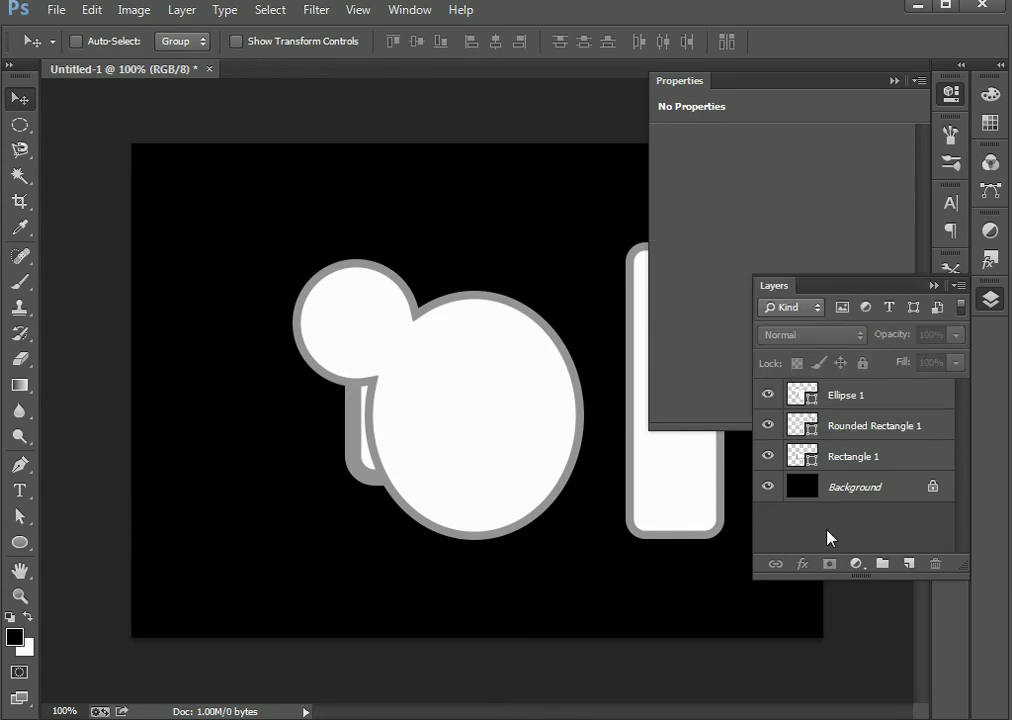
pyautogui.click(885, 402)
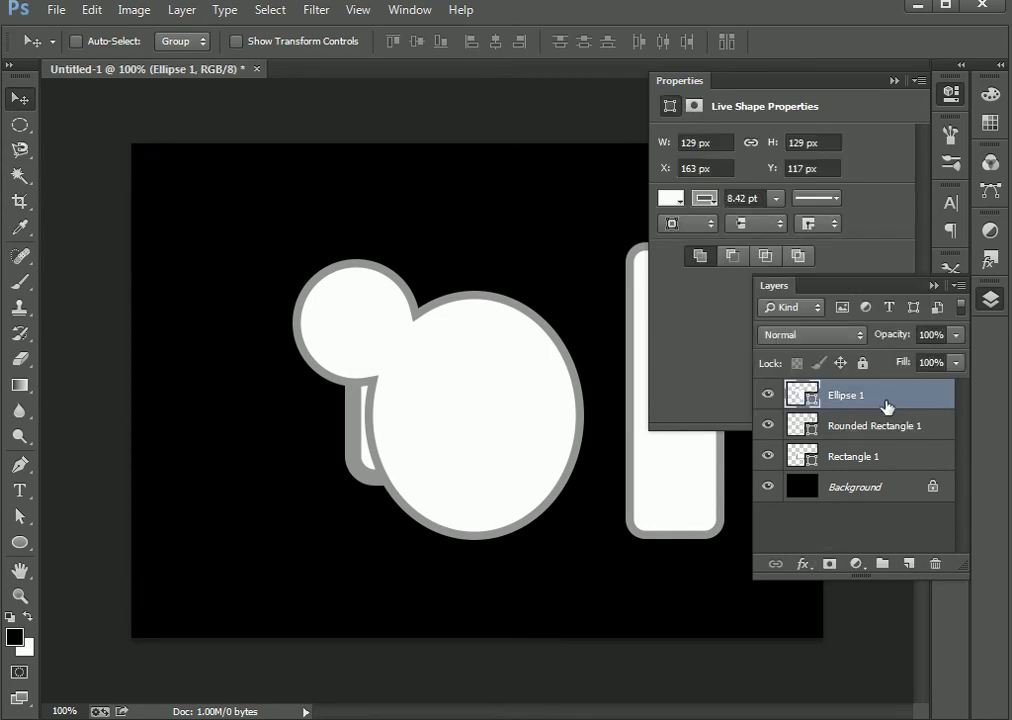
pyautogui.click(908, 563)
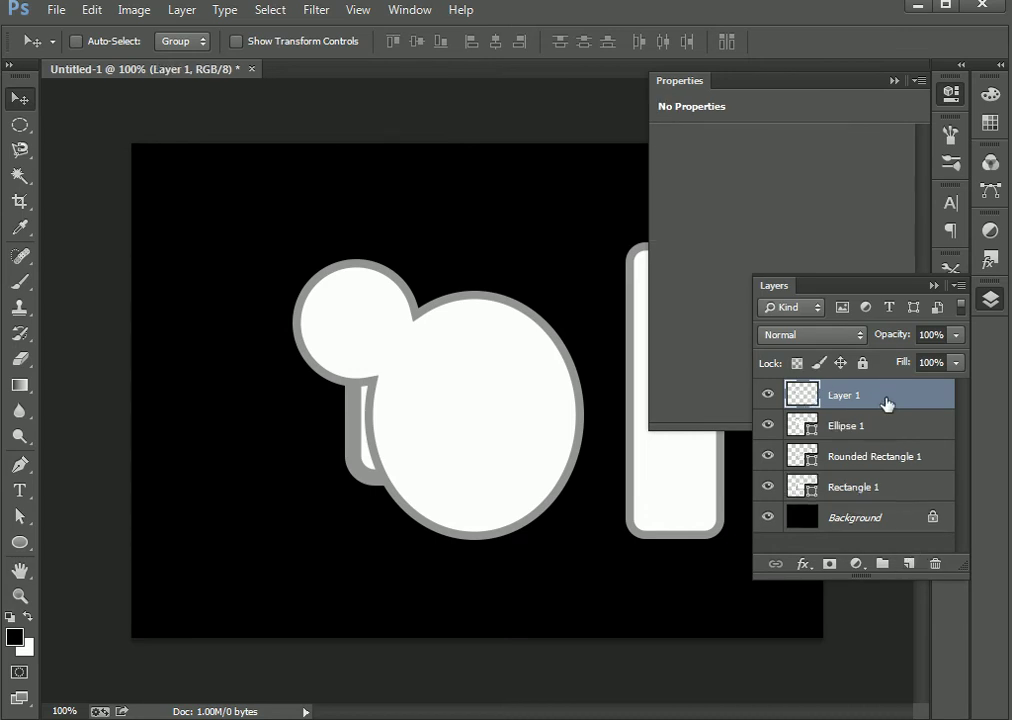
pyautogui.click(19, 542)
pyautogui.moveTo(312, 256); pyautogui.dragTo(578, 515)
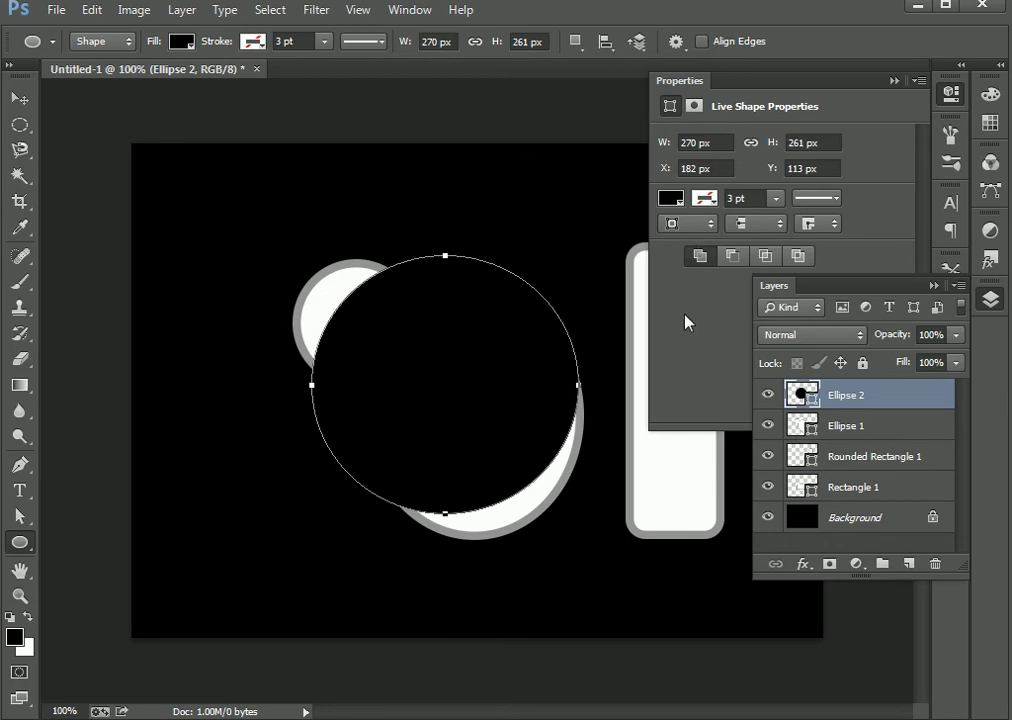
# Step: Fill the new ellipse with white from the recently used colors
pyautogui.click(670, 199)
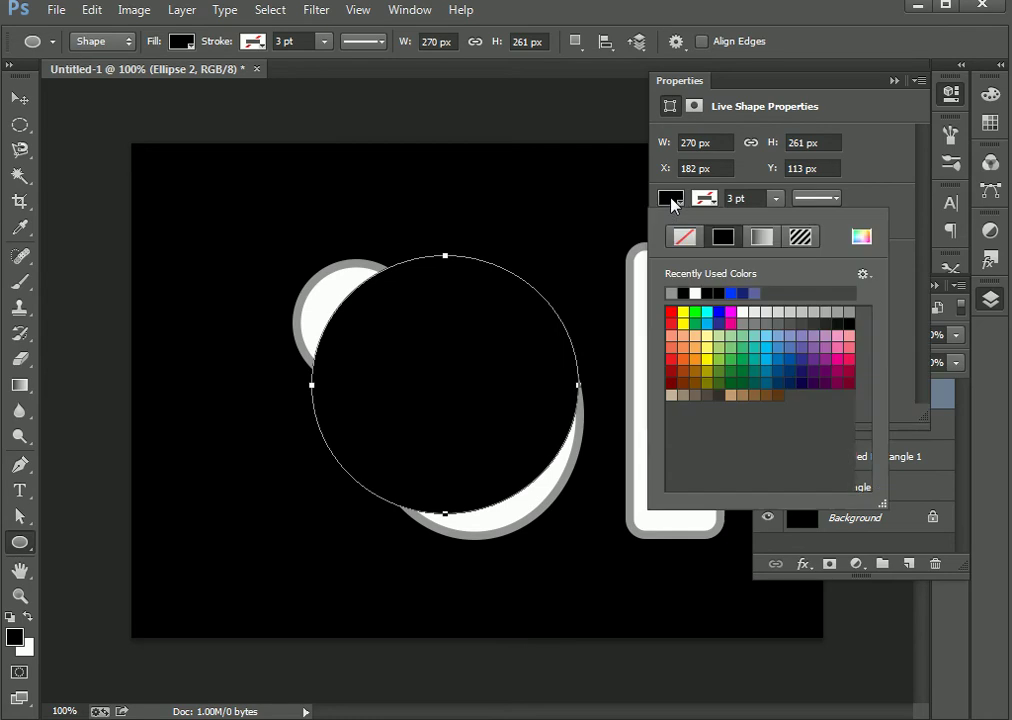
pyautogui.click(697, 293)
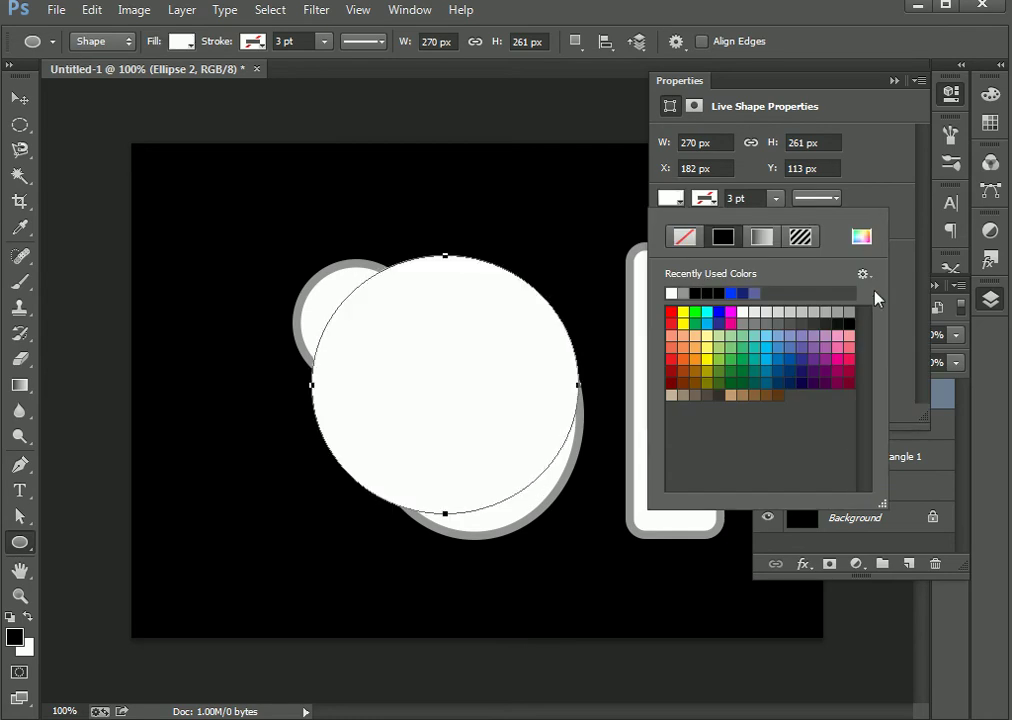
# Step: Give the white ellipse a gray stroke from the swatches and widen the stroke to 26.33 pt
pyautogui.click(884, 195)
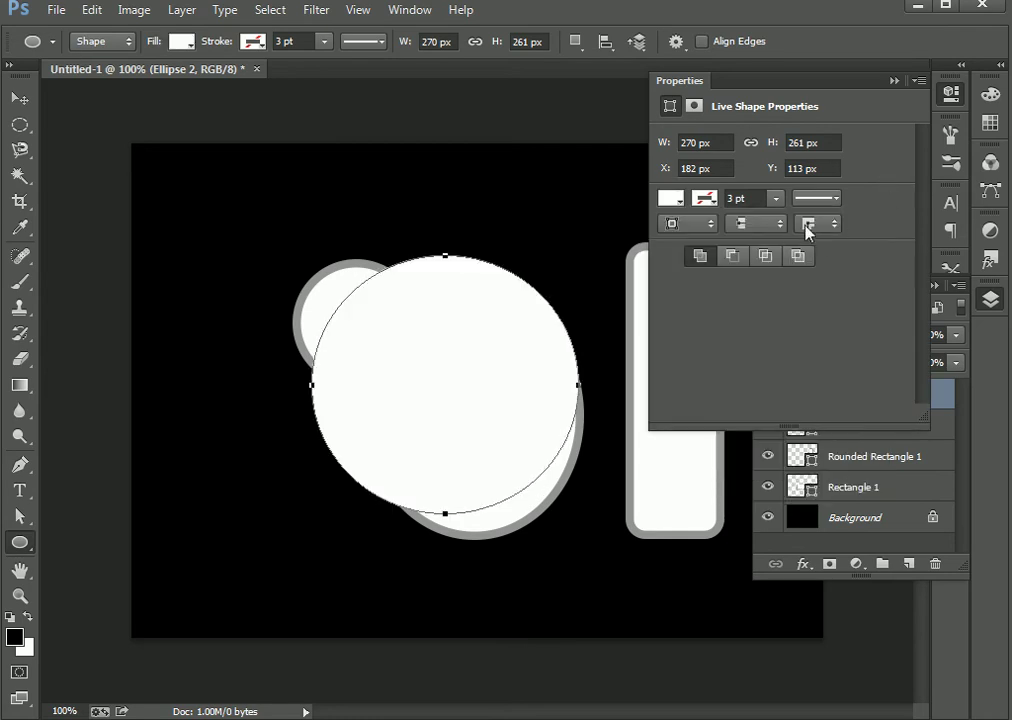
pyautogui.click(706, 198)
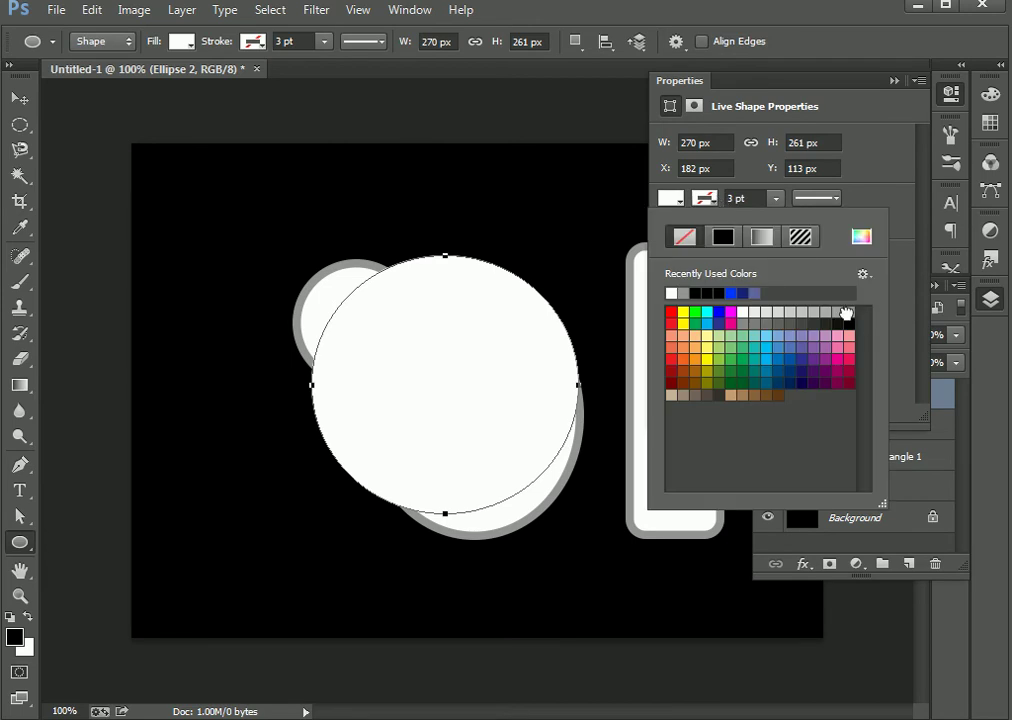
pyautogui.click(845, 313)
pyautogui.click(776, 198)
pyautogui.moveTo(768, 229); pyautogui.dragTo(818, 224)
pyautogui.click(897, 328)
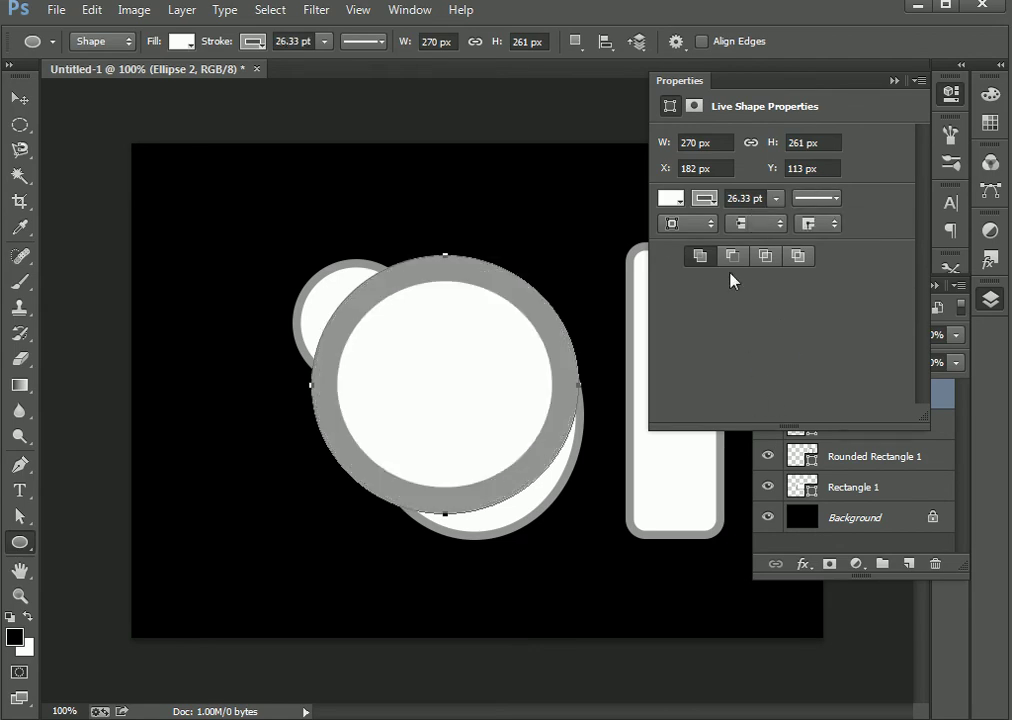
# Step: Move the gray-stroked ellipse to the canvas's upper left, at about X 38, Y 36 px, keeping the Ellipse 2 layer selected
pyautogui.click(20, 97)
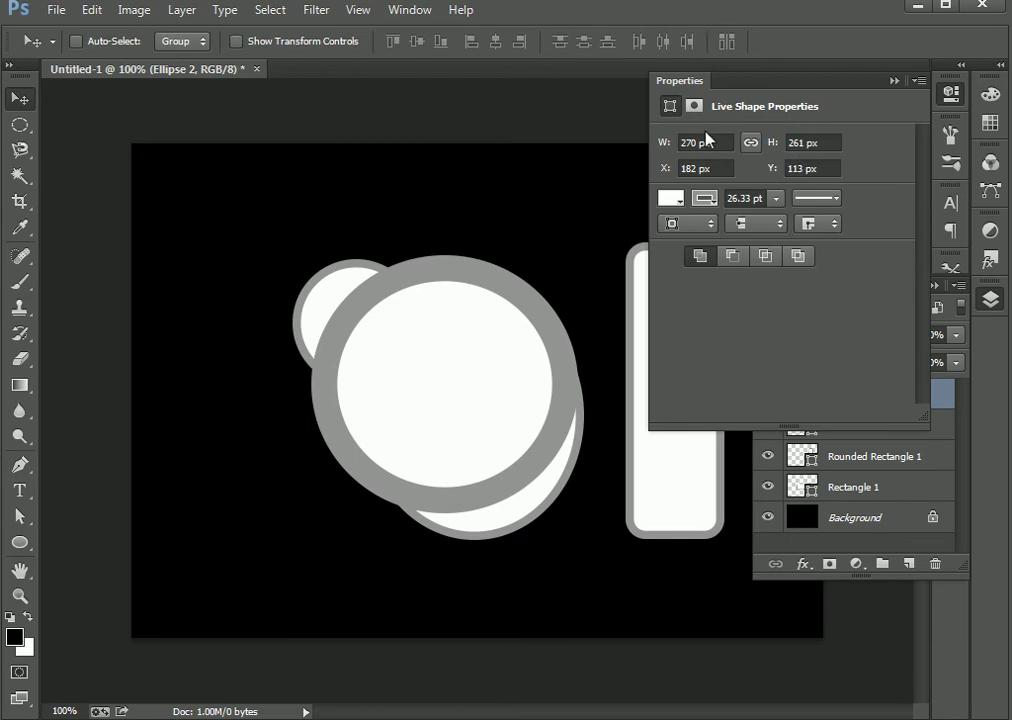
pyautogui.moveTo(500, 323); pyautogui.dragTo(357, 248)
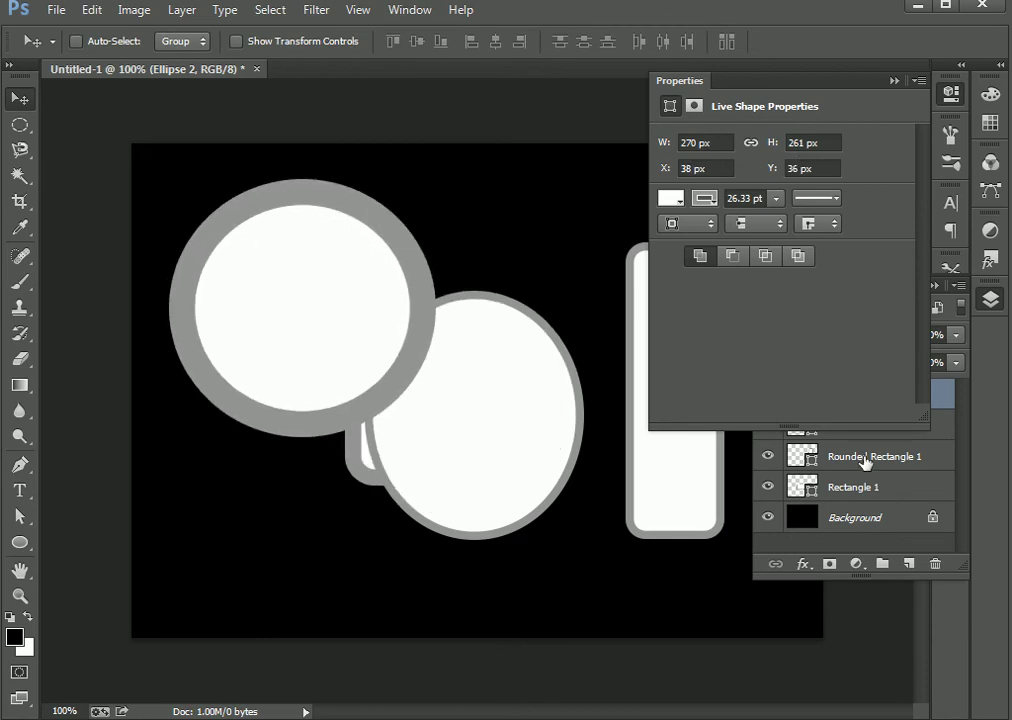
pyautogui.click(800, 463)
pyautogui.click(850, 395)
# Step: Draw a five-sided polygon about 268 by 267 px and move it down over the two ellipses
pyautogui.moveTo(22, 545); pyautogui.dragTo(118, 605)
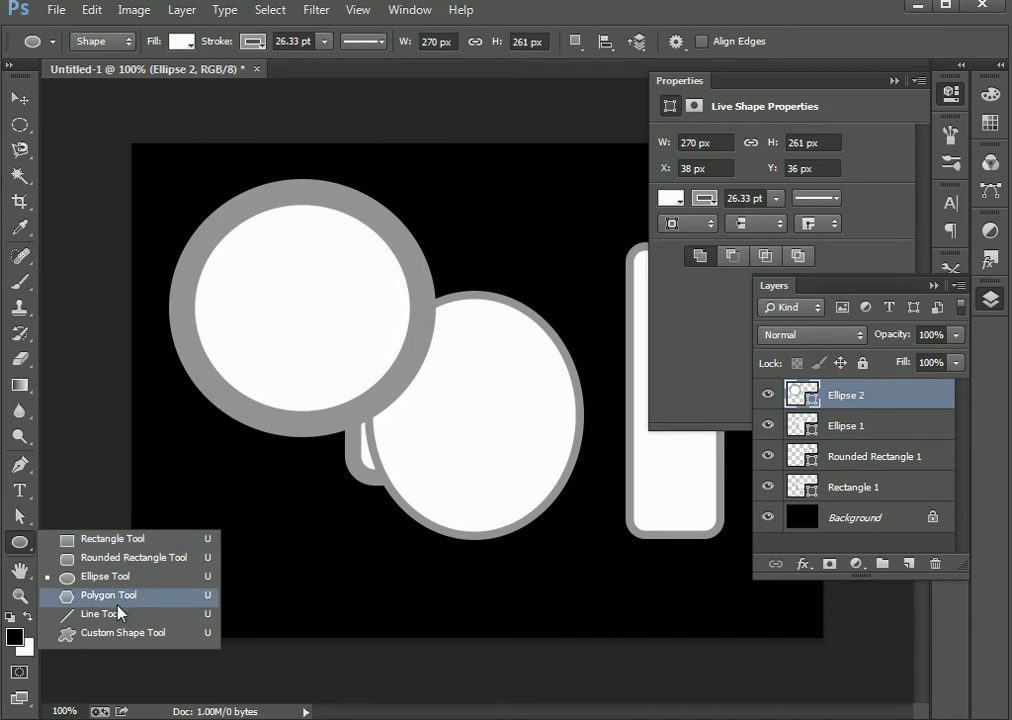
pyautogui.moveTo(118, 605); pyautogui.dragTo(118, 605)
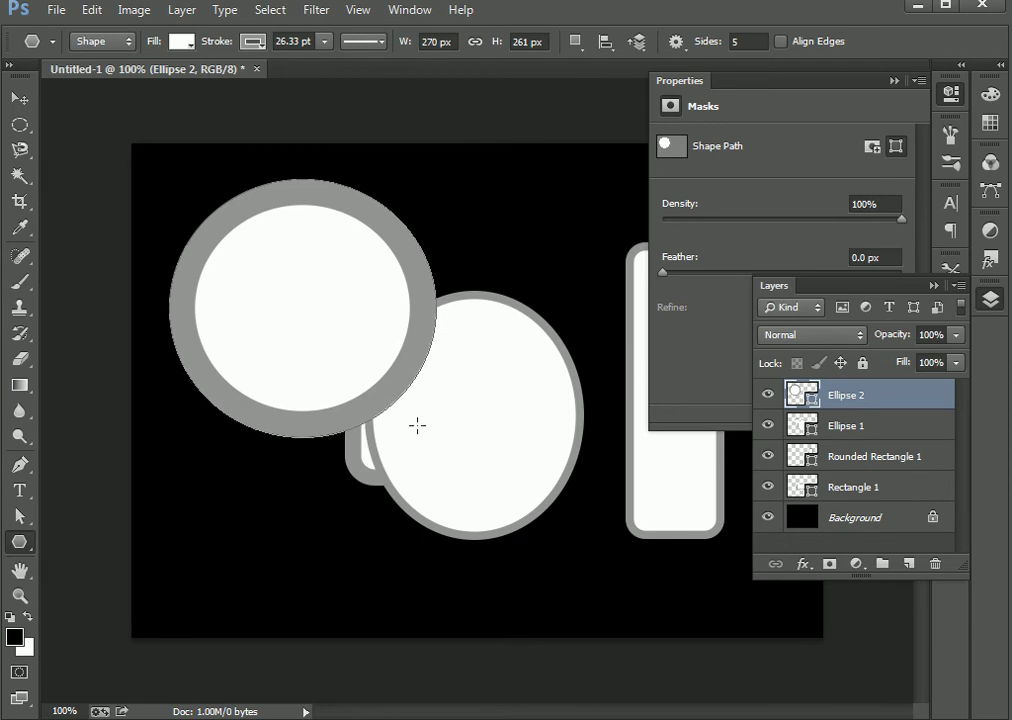
pyautogui.moveTo(490, 255); pyautogui.dragTo(556, 380)
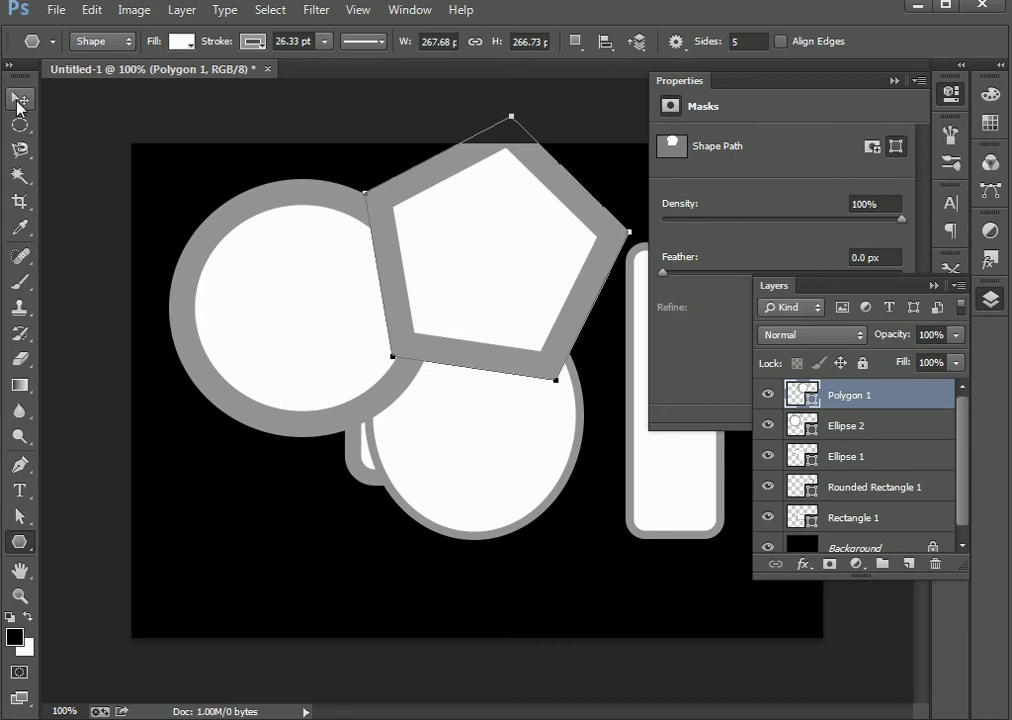
pyautogui.click(17, 102)
pyautogui.moveTo(563, 190); pyautogui.dragTo(512, 296)
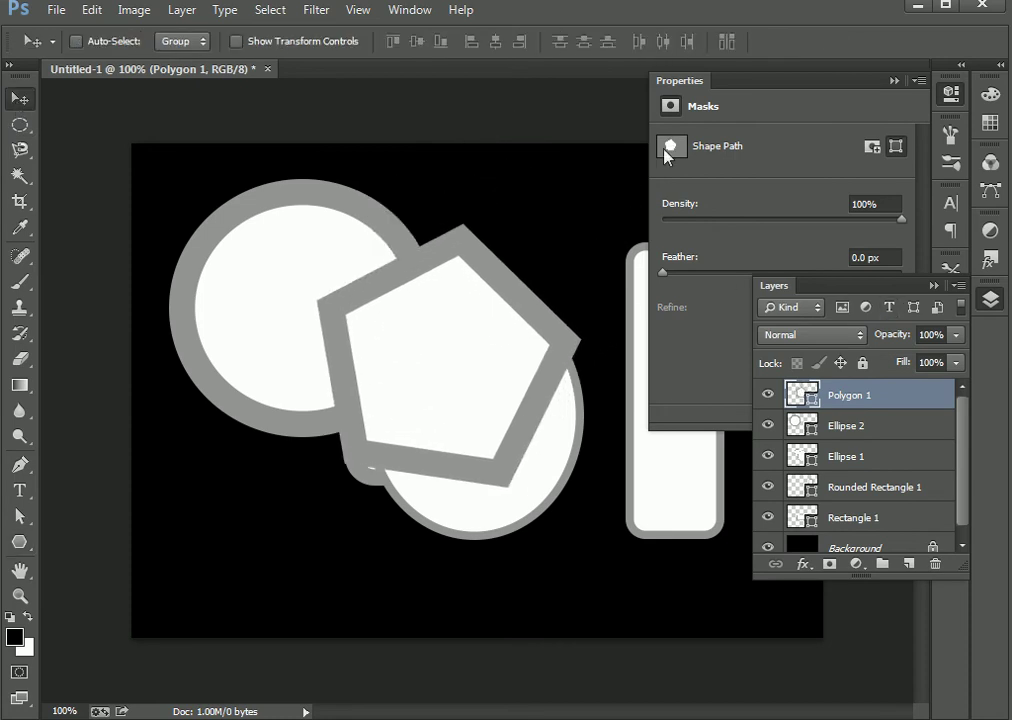
pyautogui.click(935, 285)
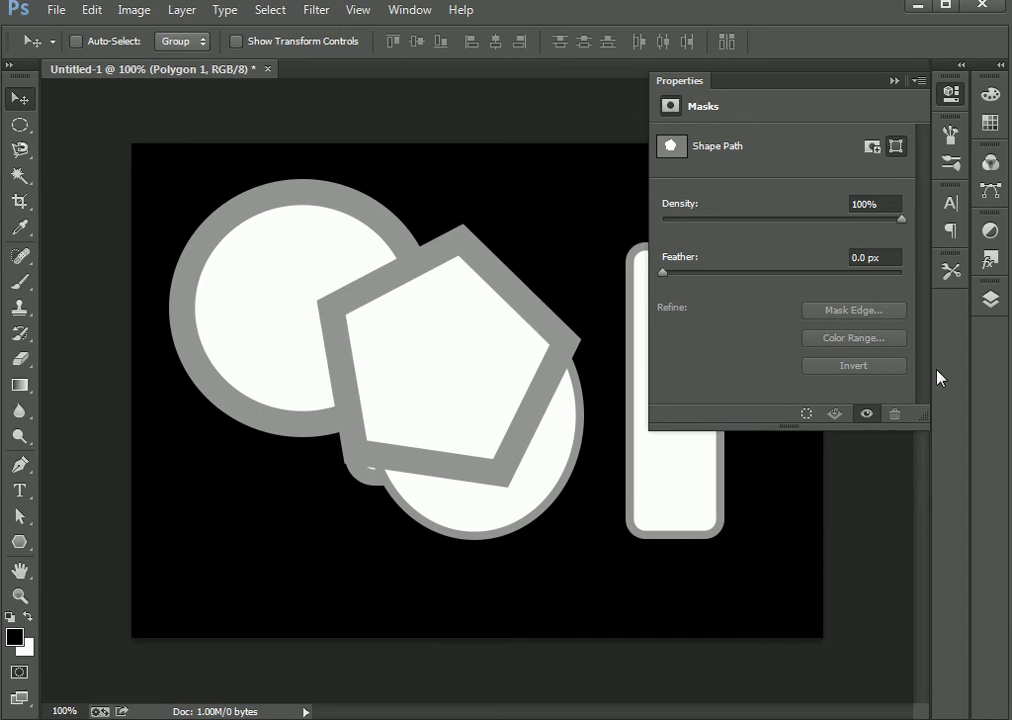
pyautogui.click(990, 299)
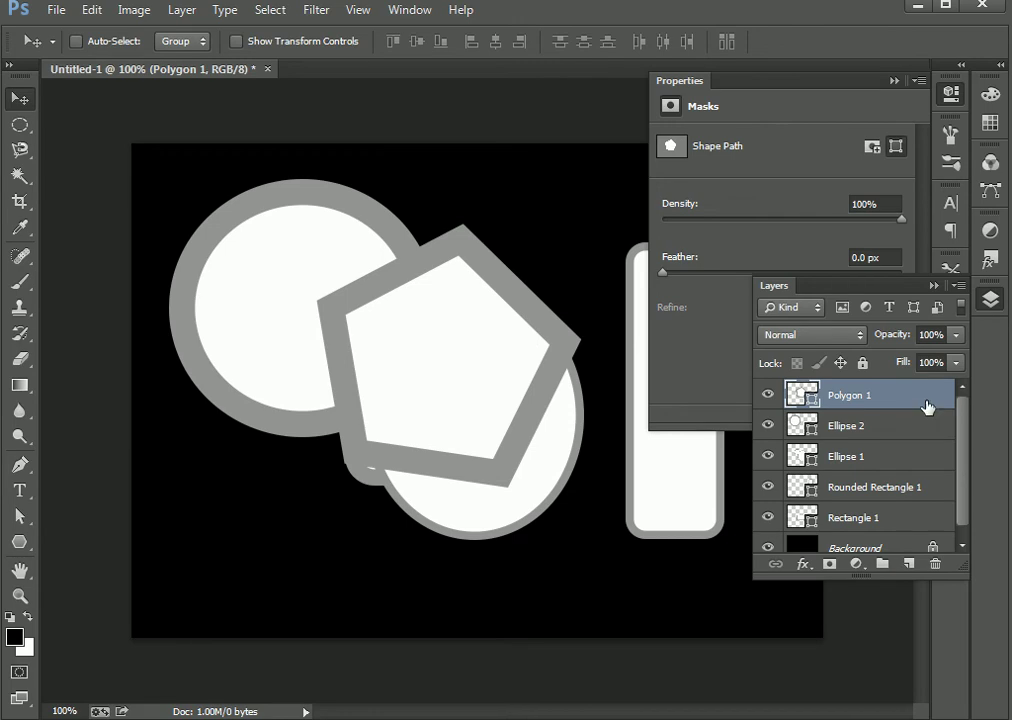
pyautogui.press('u')
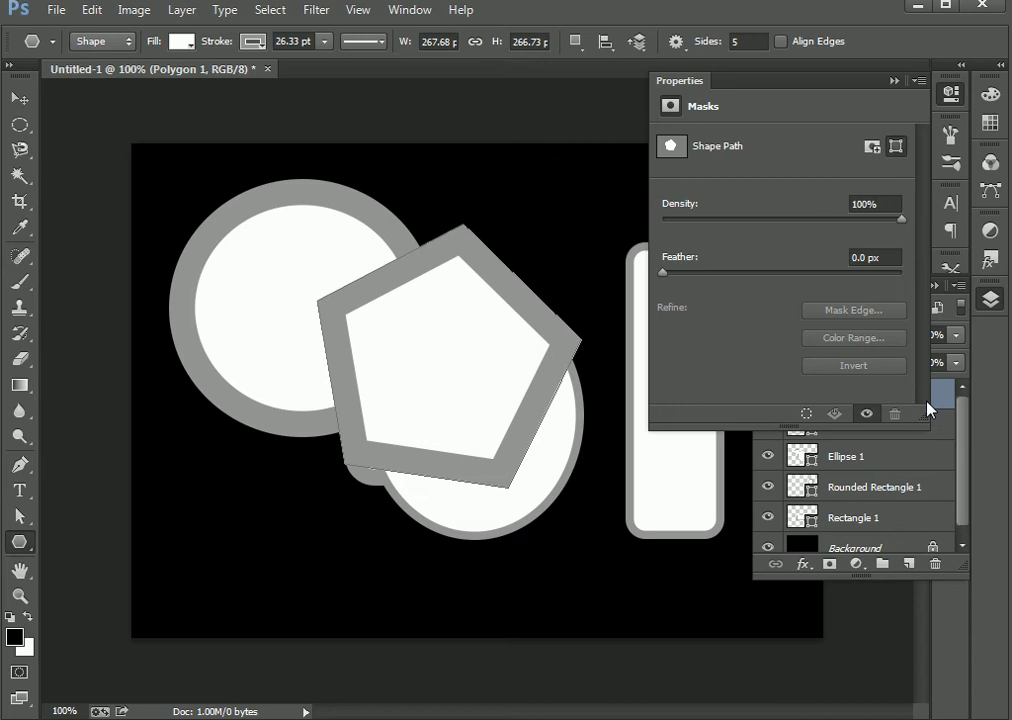
pyautogui.click(935, 400)
pyautogui.click(900, 456)
pyautogui.click(903, 397)
# Step: Add a new layer above Polygon 1 and draw a black rectangle about 82 by 154 px over the pentagon's upper part
pyautogui.click(911, 565)
pyautogui.rightClick(17, 548)
pyautogui.click(135, 540)
pyautogui.moveTo(438, 183); pyautogui.dragTo(519, 336)
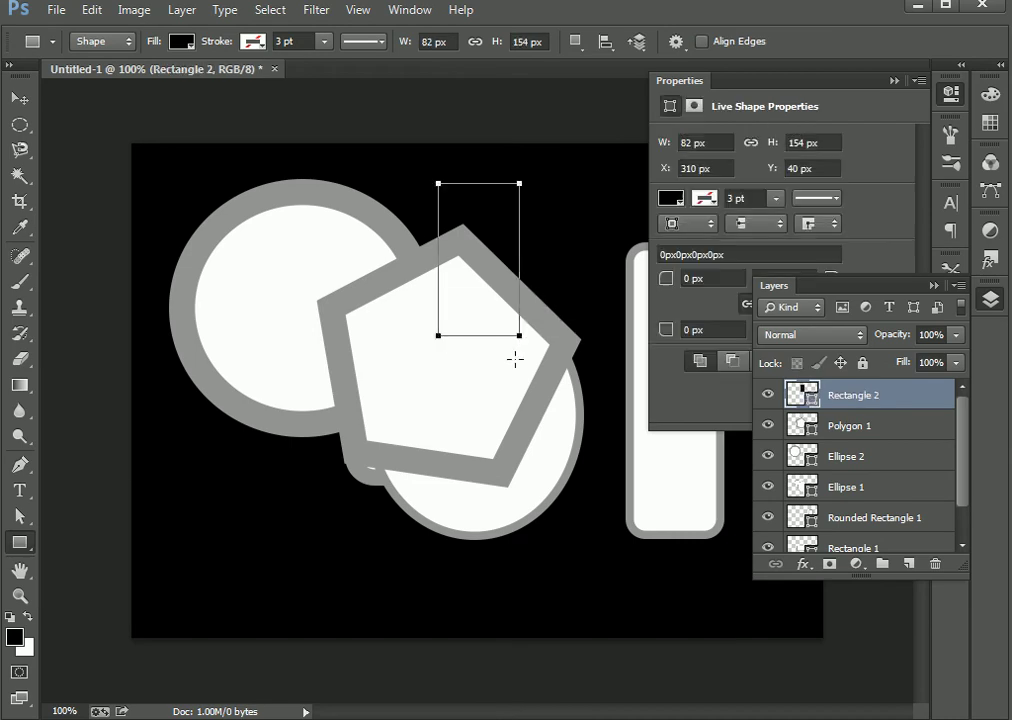
# Step: Compare the mask and live shape properties of the Rectangle 2 and Ellipse 2 layers, returning to Rectangle 2
pyautogui.click(692, 108)
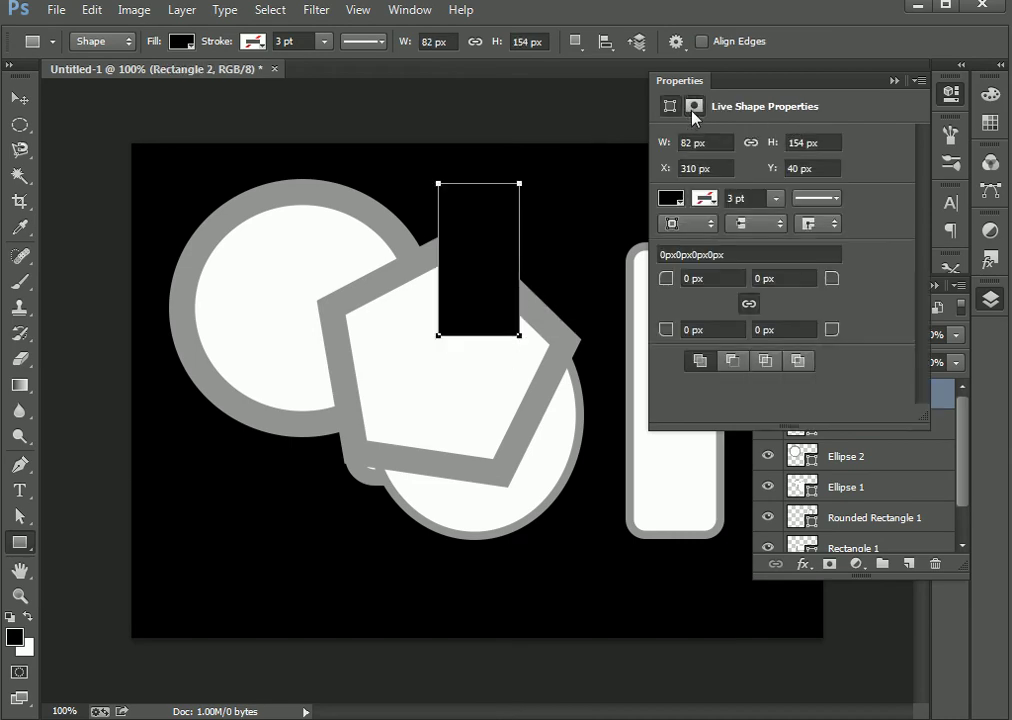
pyautogui.click(670, 107)
pyautogui.click(906, 458)
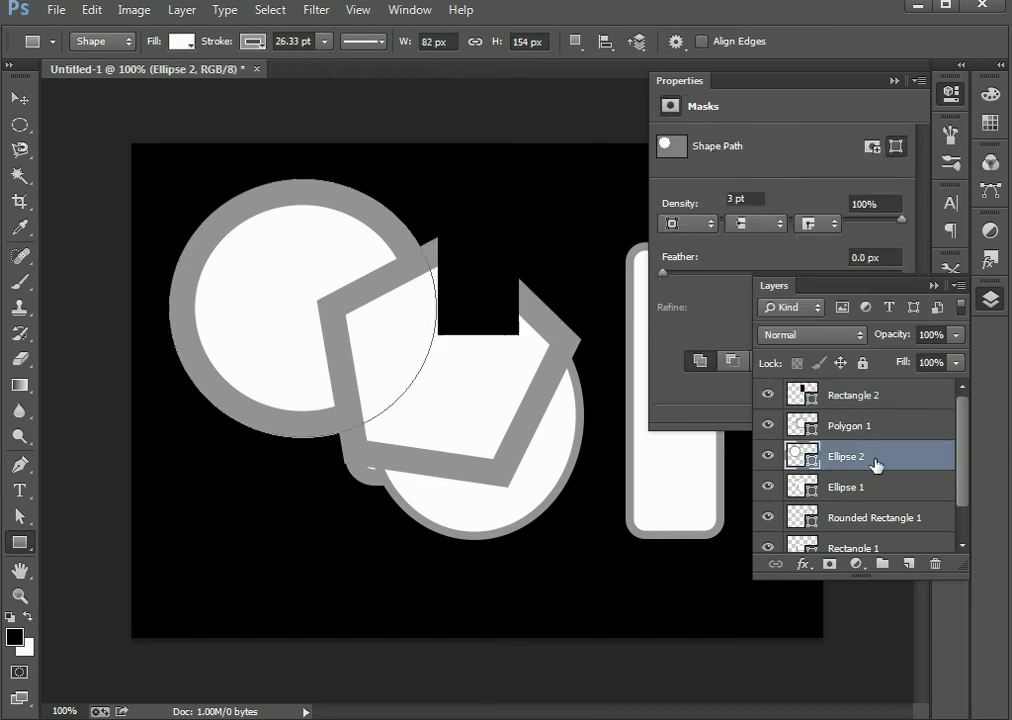
pyautogui.click(922, 396)
# Step: Draw a black five-sided polygon about 396 by 399 px over the lower left of the canvas
pyautogui.rightClick(20, 543)
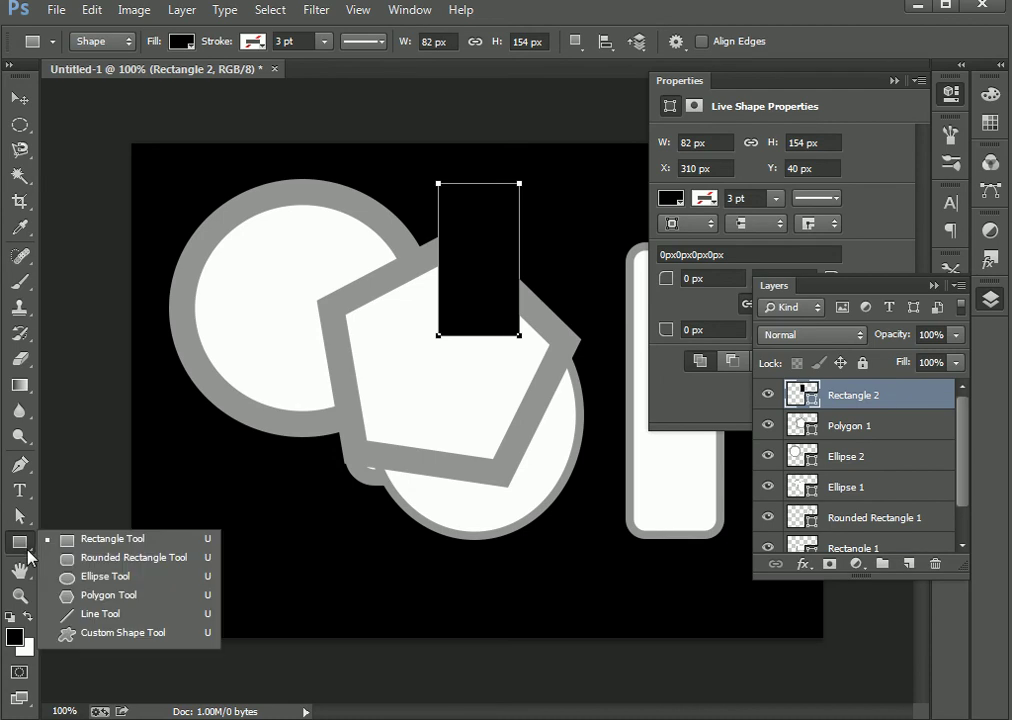
pyautogui.click(100, 597)
pyautogui.moveTo(240, 532); pyautogui.dragTo(421, 438)
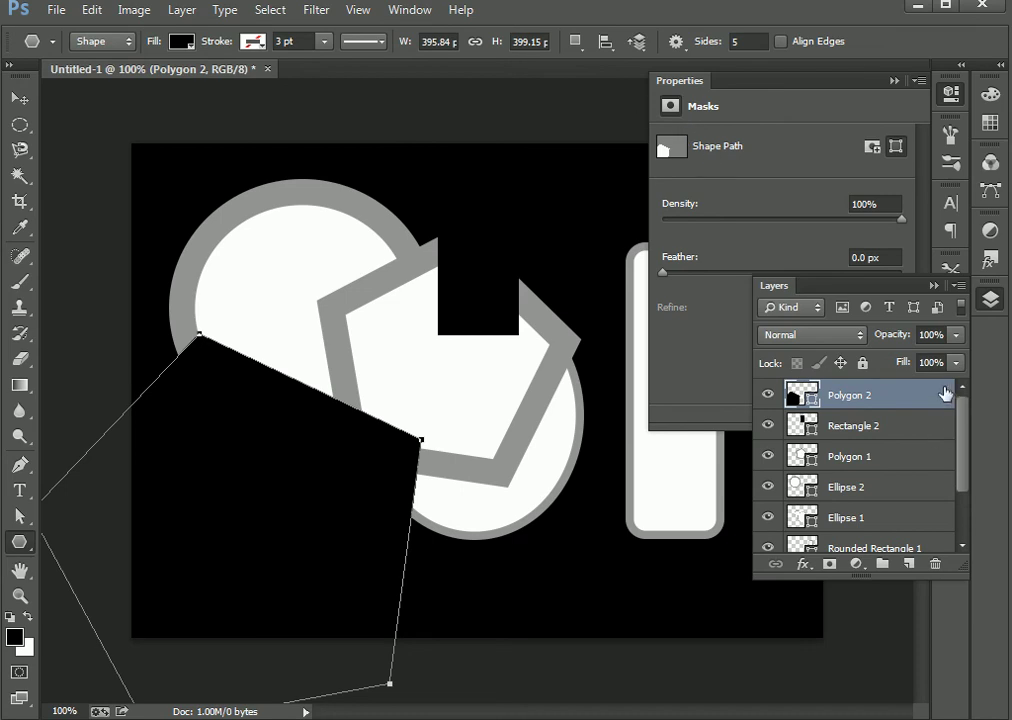
# Step: Add a new layer above Polygon 2 and set the Polygon tool to 8 sides with a red fill
pyautogui.click(908, 564)
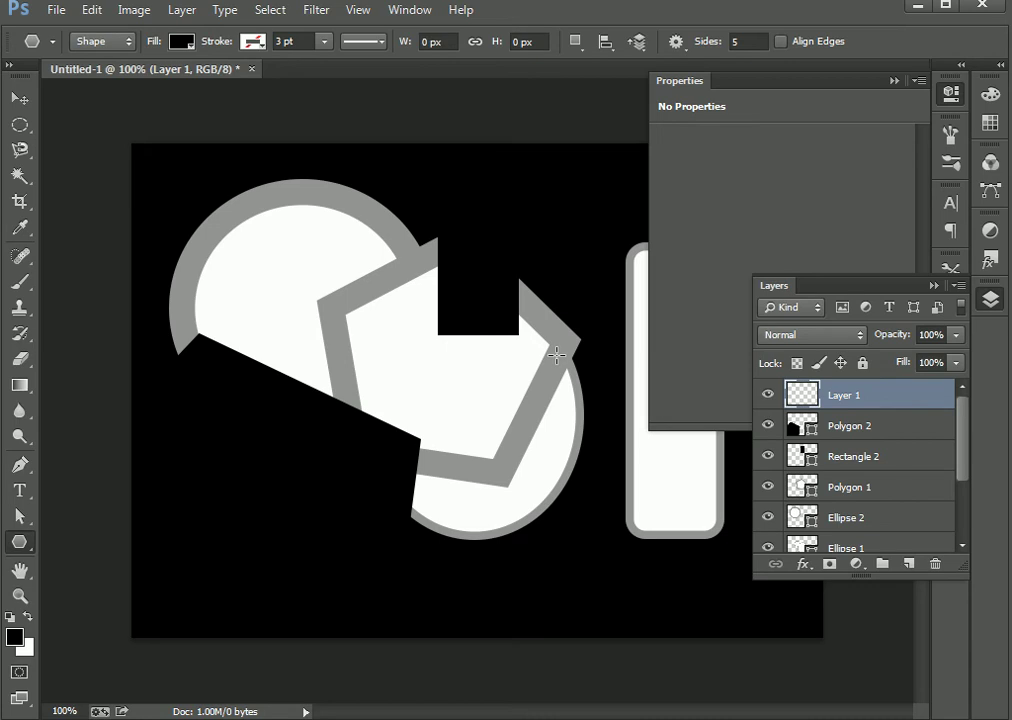
pyautogui.click(750, 41)
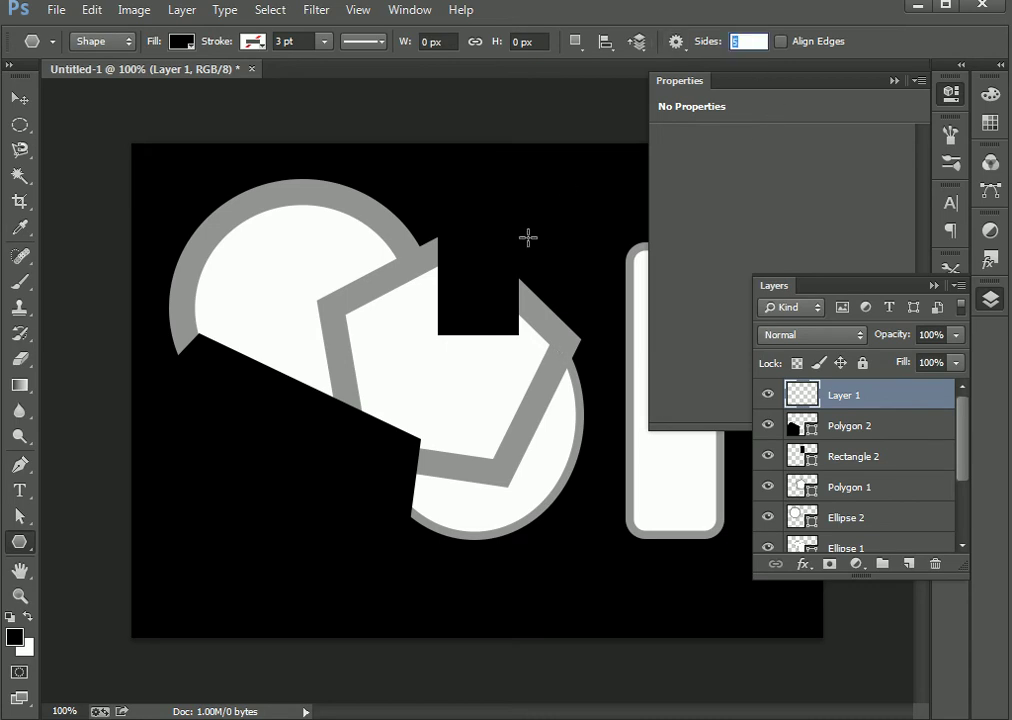
pyautogui.write('8')
pyautogui.click(182, 42)
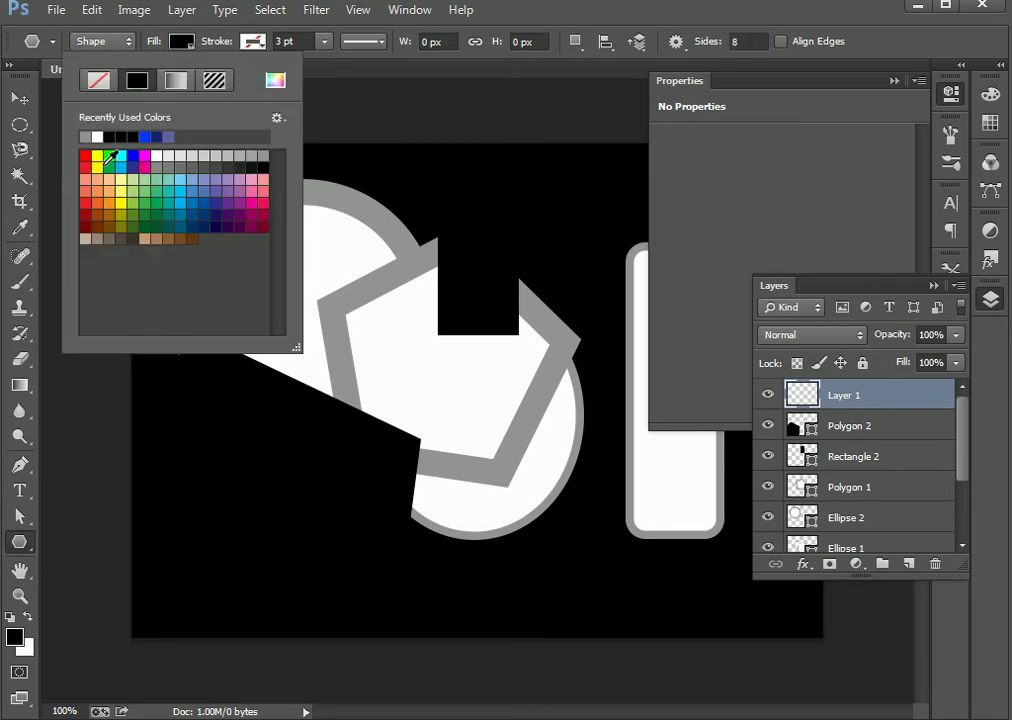
pyautogui.click(87, 154)
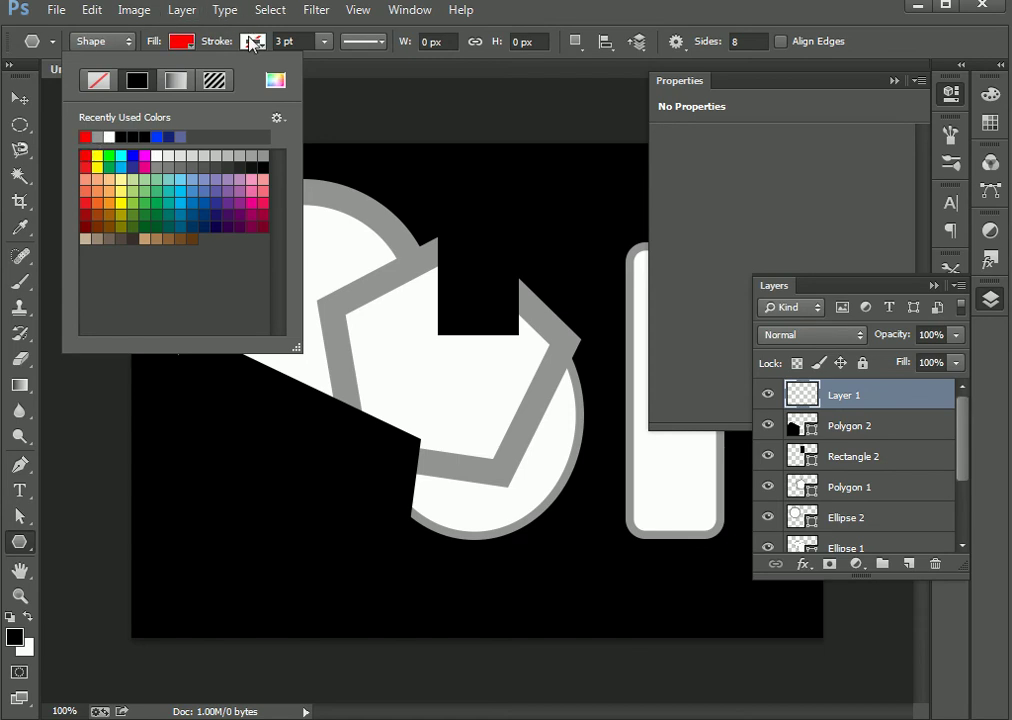
# Step: Set a white 13.04 pt stroke and draw an octagon about 305 px wide over the middle shapes
pyautogui.click(252, 42)
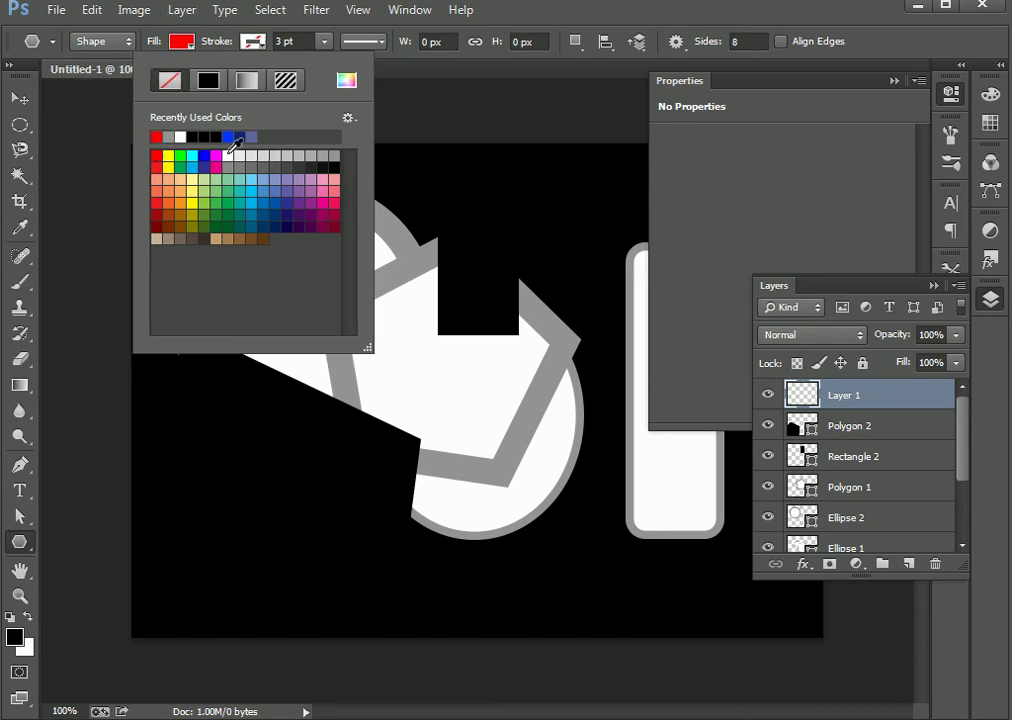
pyautogui.click(227, 155)
pyautogui.click(324, 42)
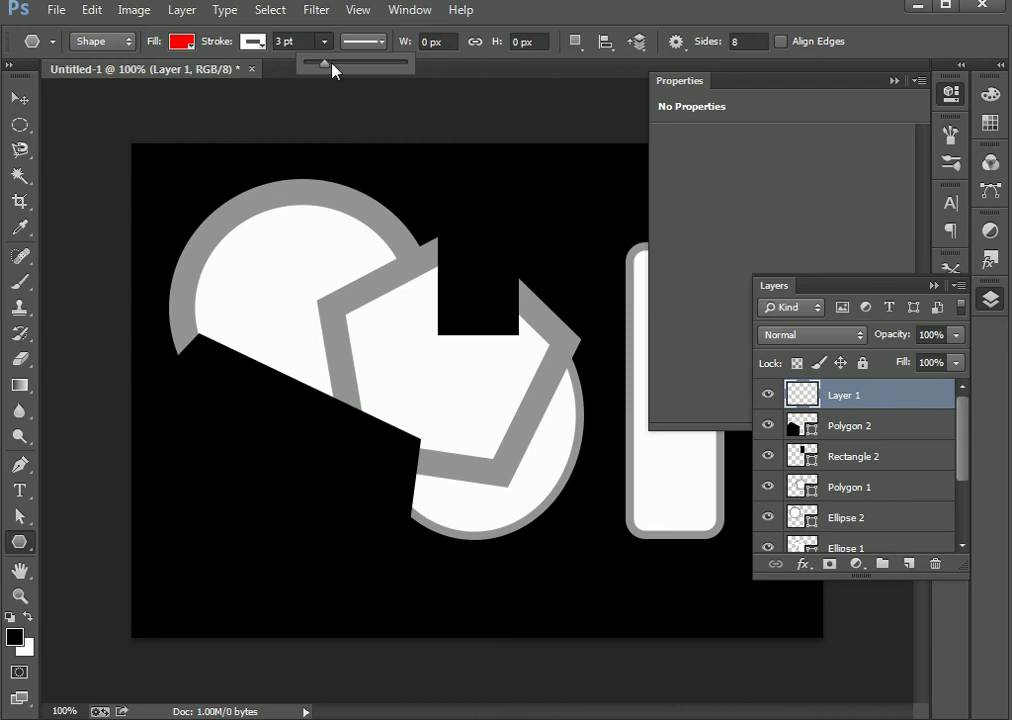
pyautogui.moveTo(325, 63); pyautogui.dragTo(342, 68)
pyautogui.click(720, 124)
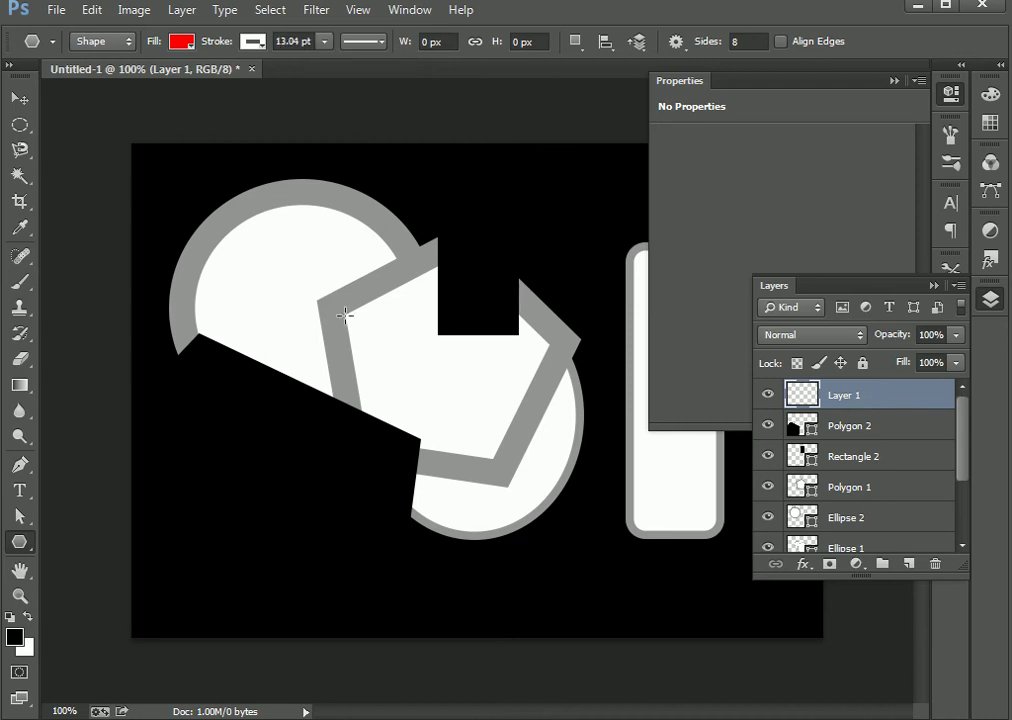
pyautogui.moveTo(442, 399); pyautogui.dragTo(549, 520)
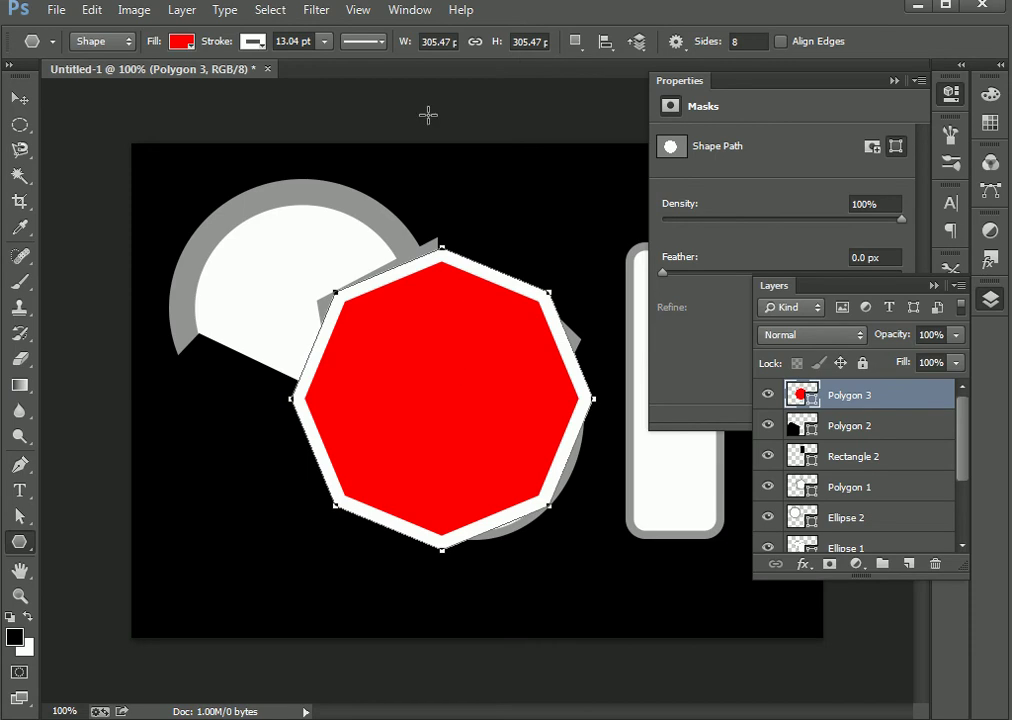
# Step: Try setting only the octagon's width to 100 px, and undo the change
pyautogui.click(443, 41)
pyautogui.doubleClick(443, 41)
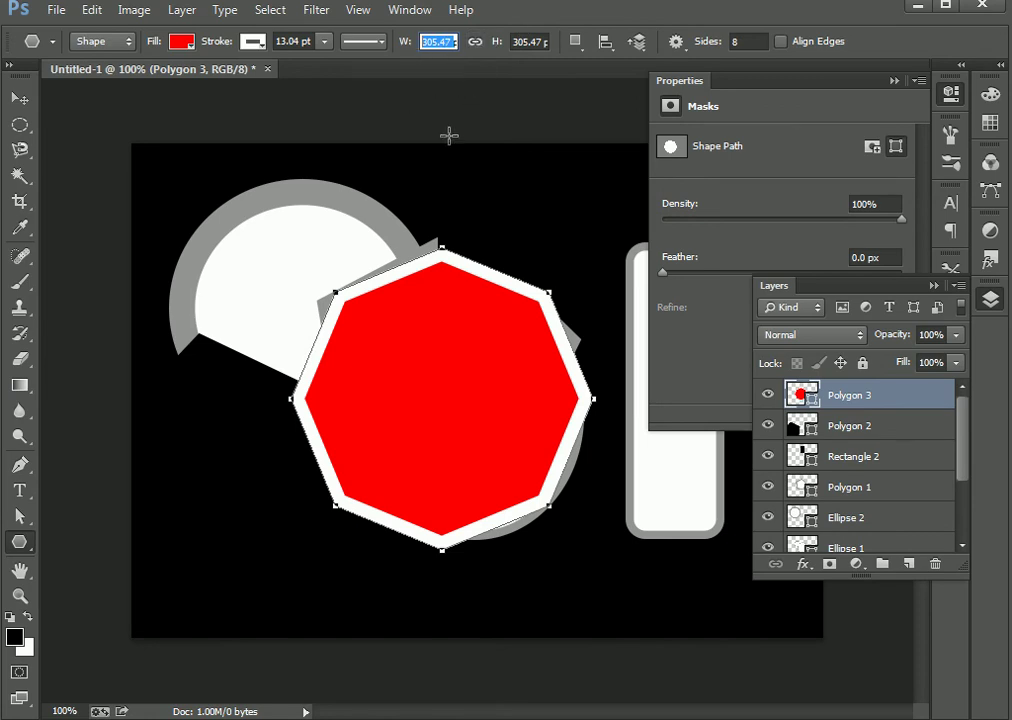
pyautogui.write('100')
pyautogui.press('Return')
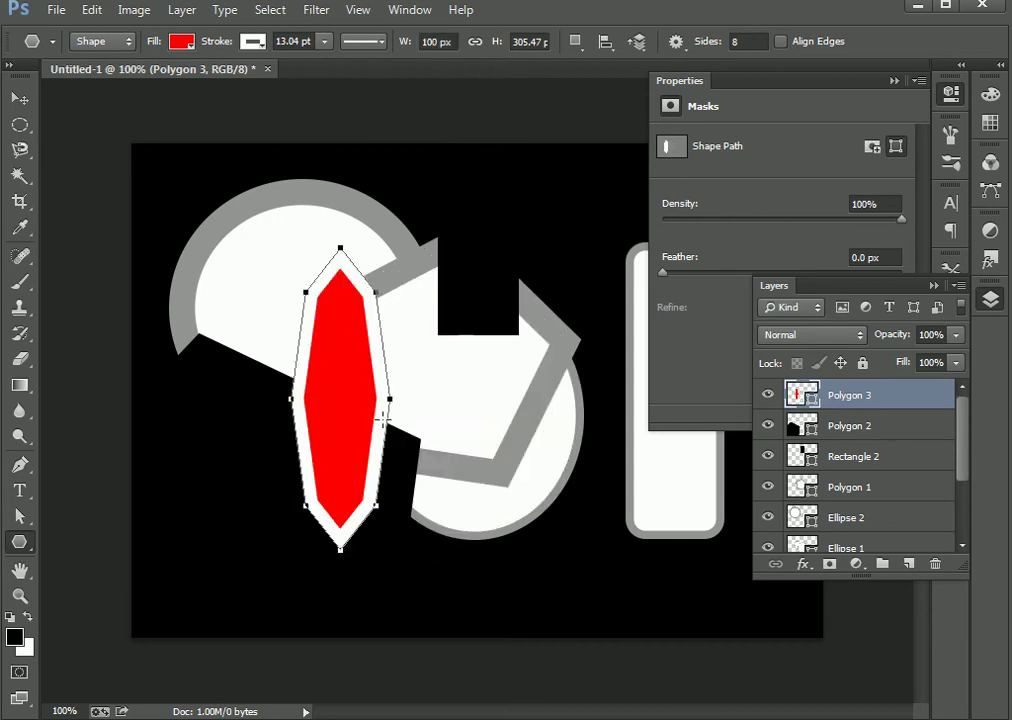
pyautogui.hotkey('ctrl', 'z')
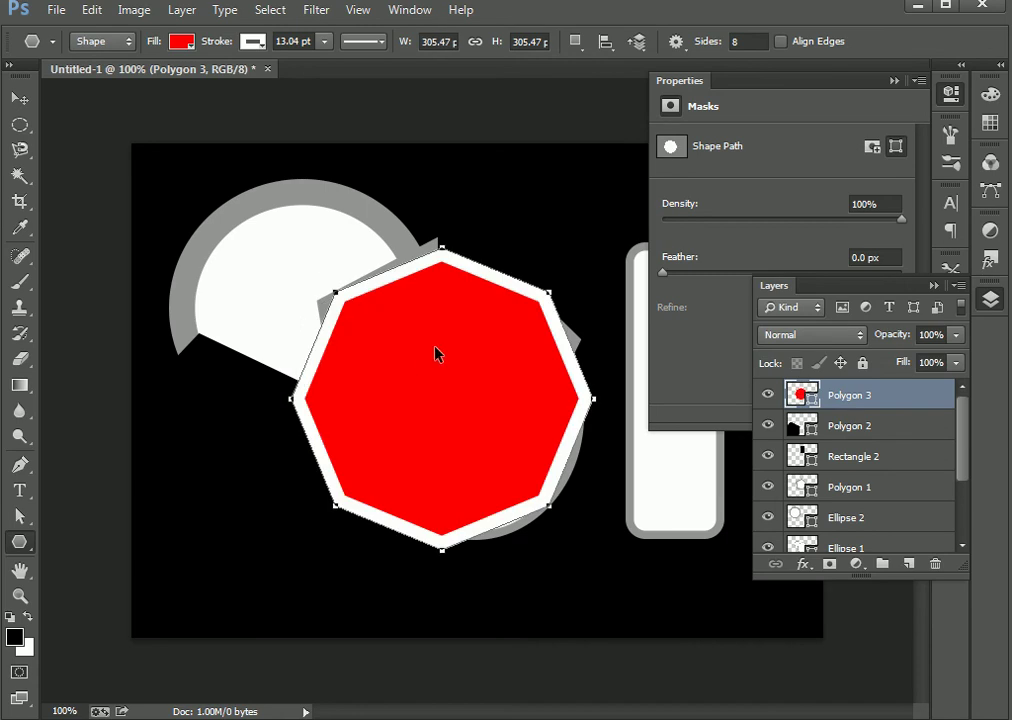
# Step: Link the octagon's width and height and scale it proportionally to a width of 200 px
pyautogui.click(455, 44)
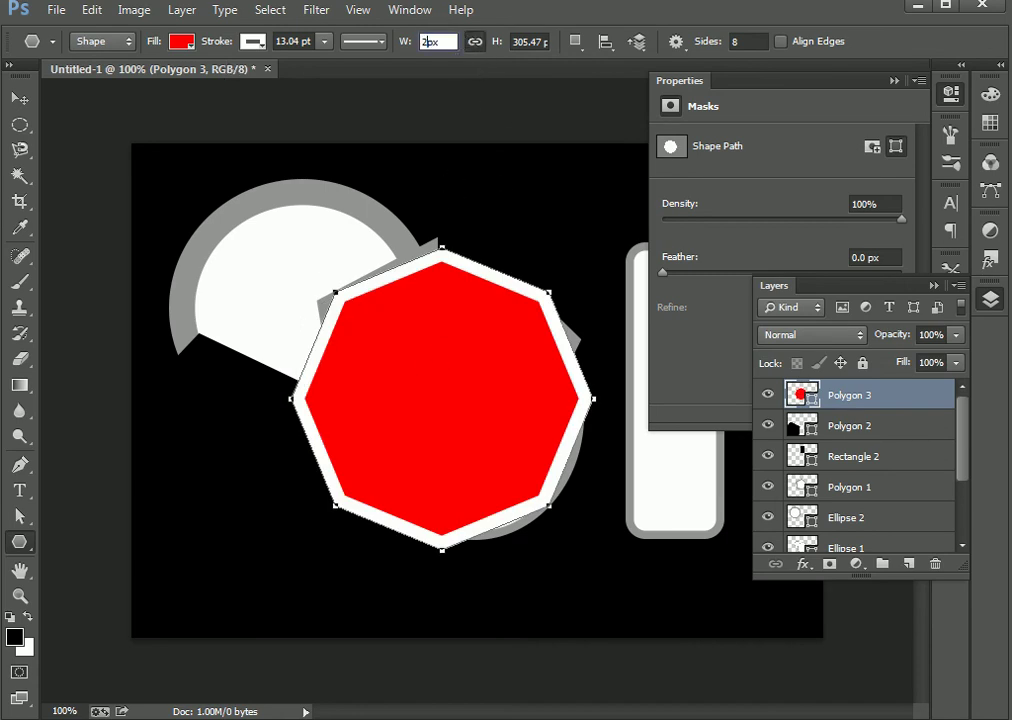
pyautogui.write('200')
pyautogui.press('Return')
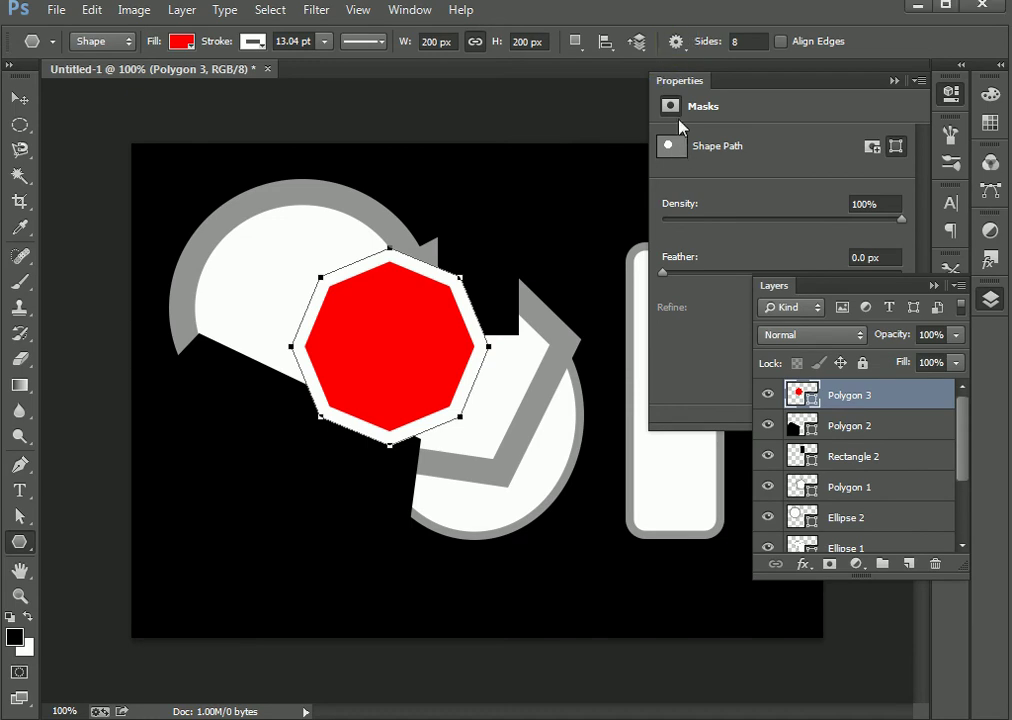
# Step: Enable the Star option in the Polygon tool's geometry settings and switch to the Move tool
pyautogui.click(674, 44)
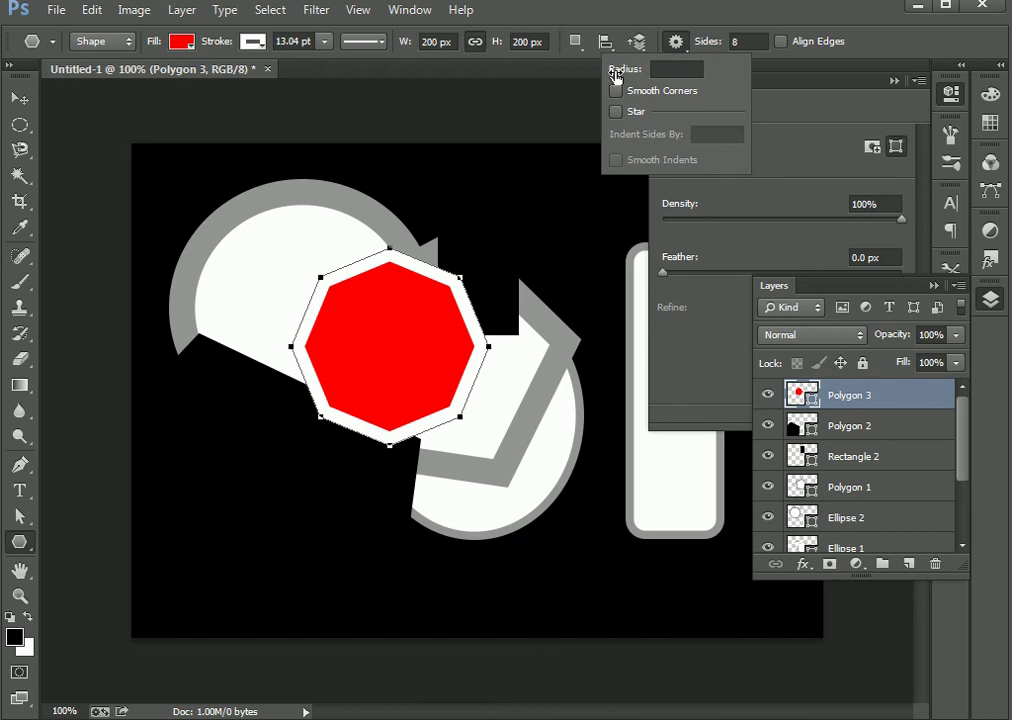
pyautogui.click(672, 69)
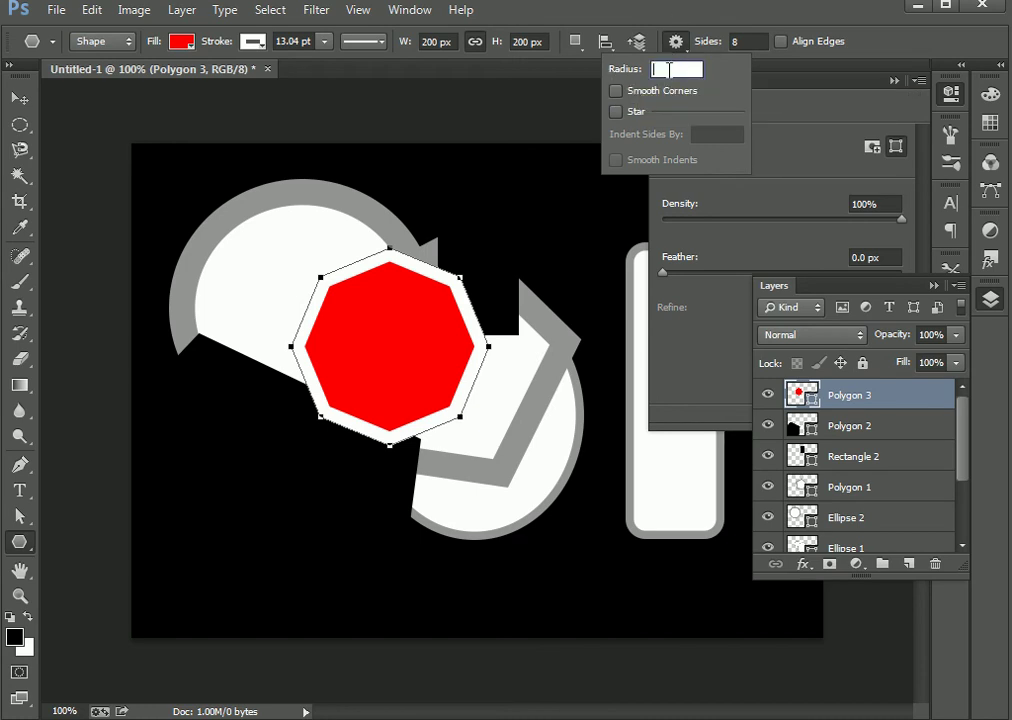
pyautogui.click(630, 112)
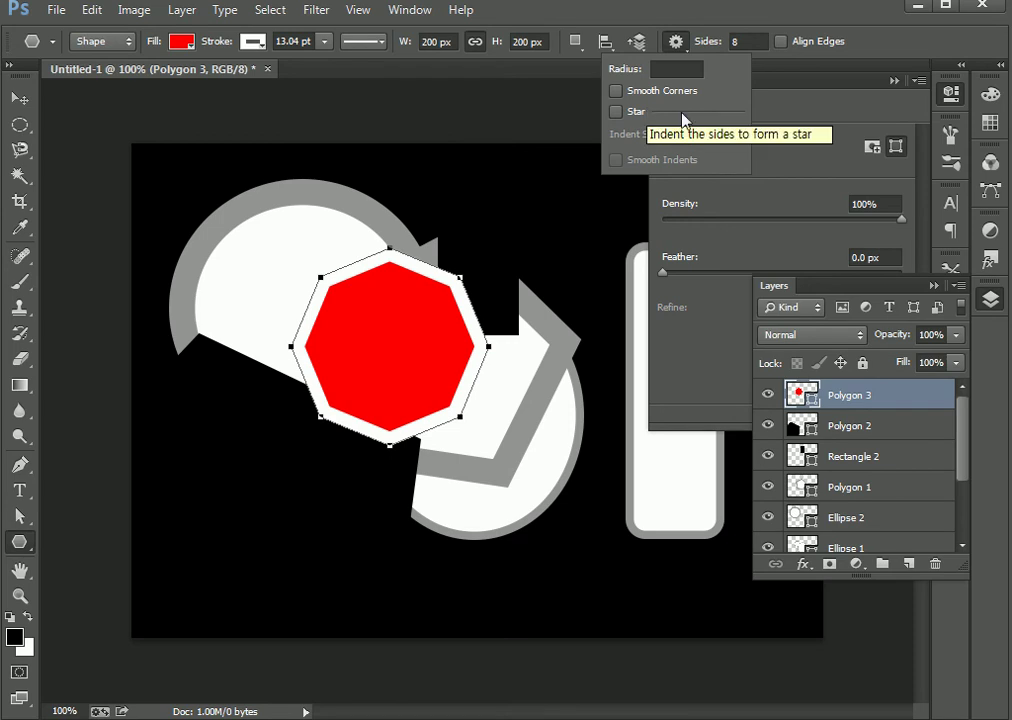
pyautogui.click(616, 112)
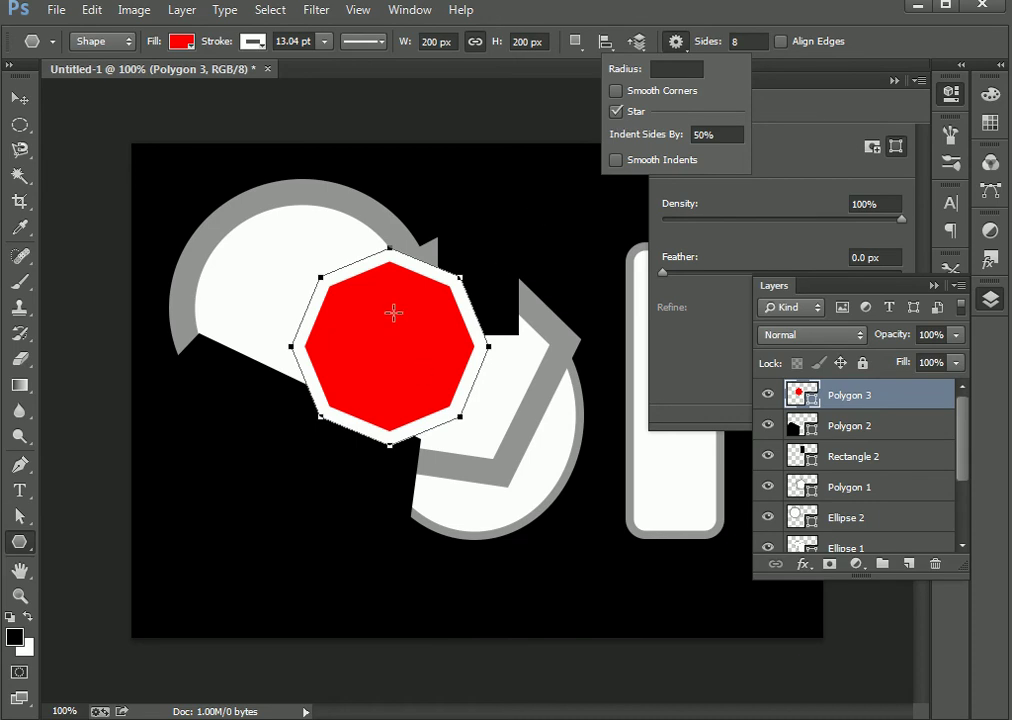
pyautogui.click(21, 98)
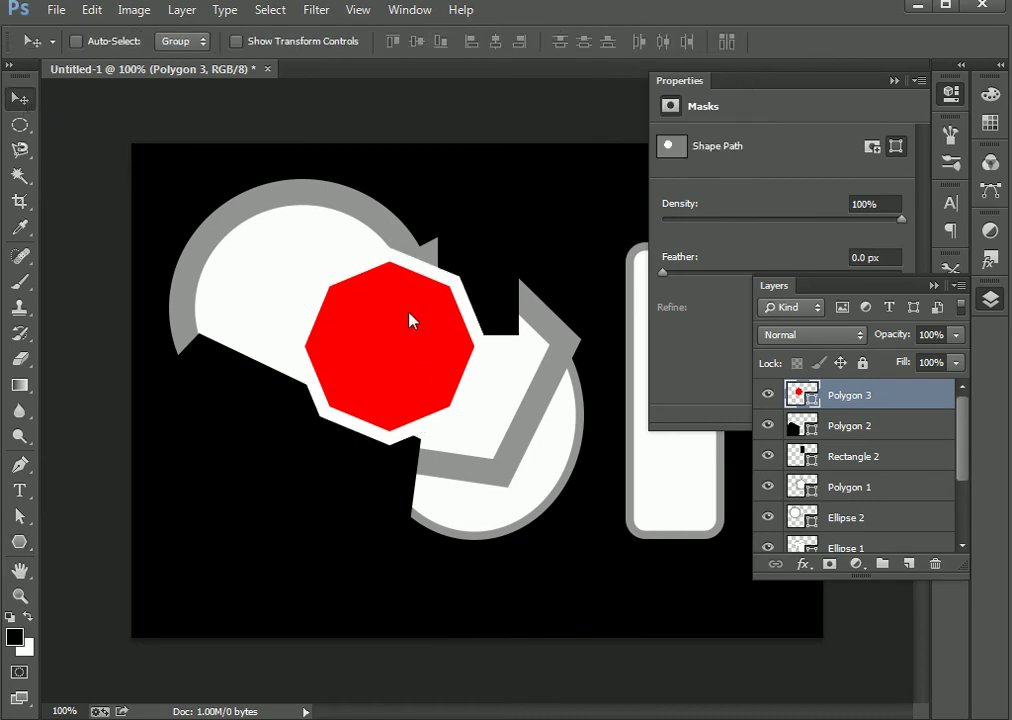
# Step: Add a new layer and draw an eight-pointed star about 296 px wide over the red octagon
pyautogui.moveTo(848, 398); pyautogui.dragTo(910, 566)
pyautogui.click(910, 566)
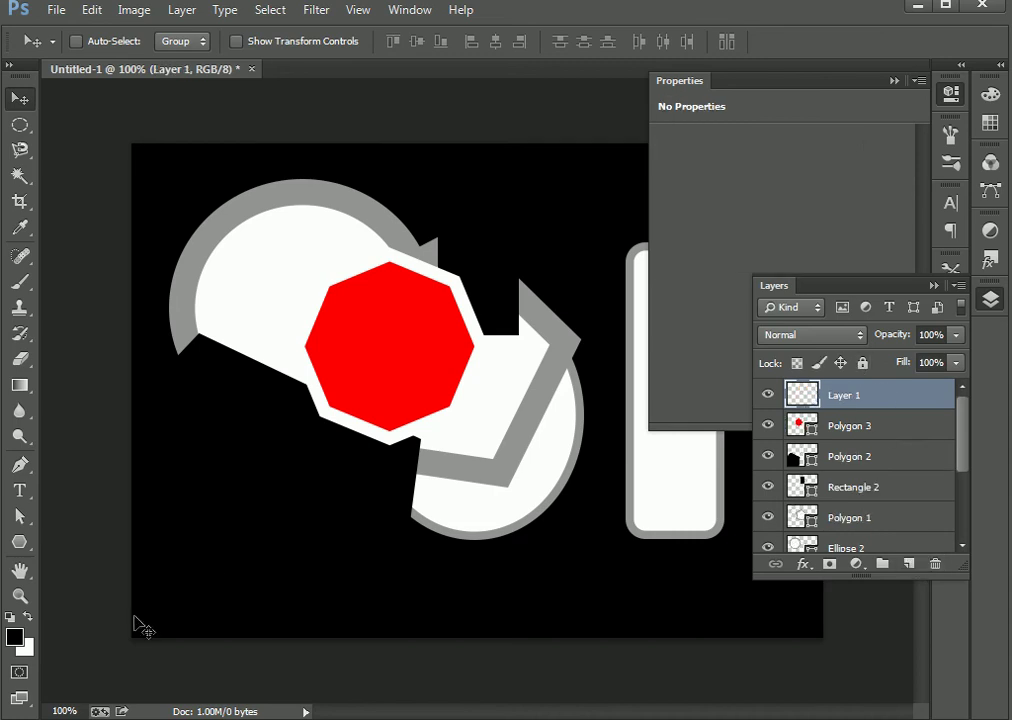
pyautogui.click(19, 541)
pyautogui.moveTo(400, 323); pyautogui.dragTo(504, 467)
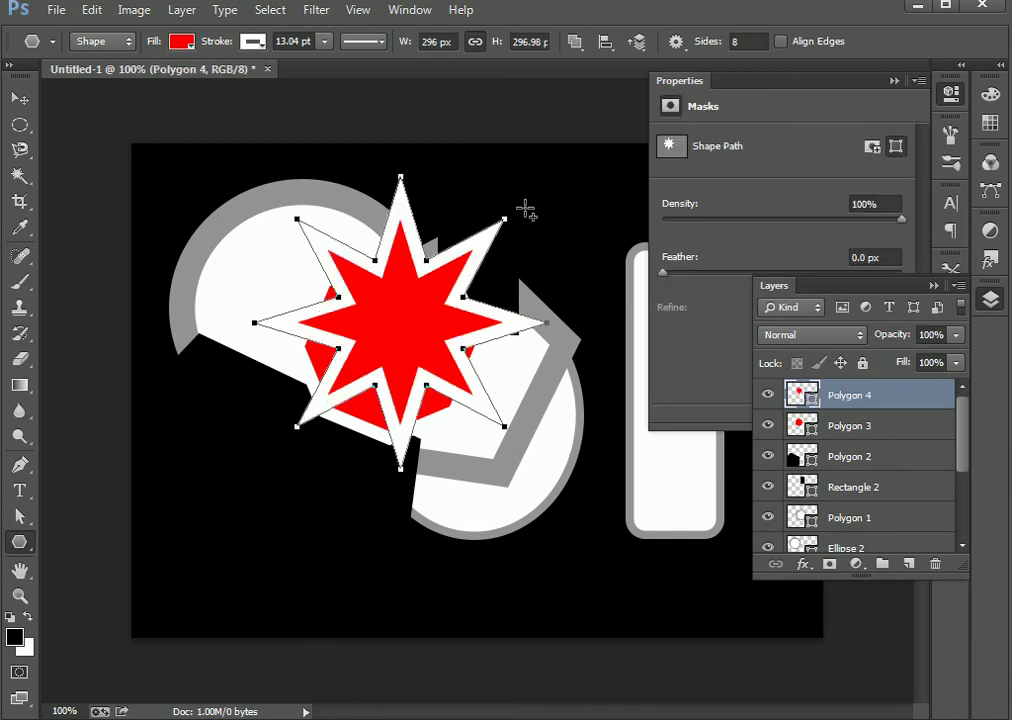
# Step: Turn off the Star option in the Polygon tool's geometry settings
pyautogui.click(676, 41)
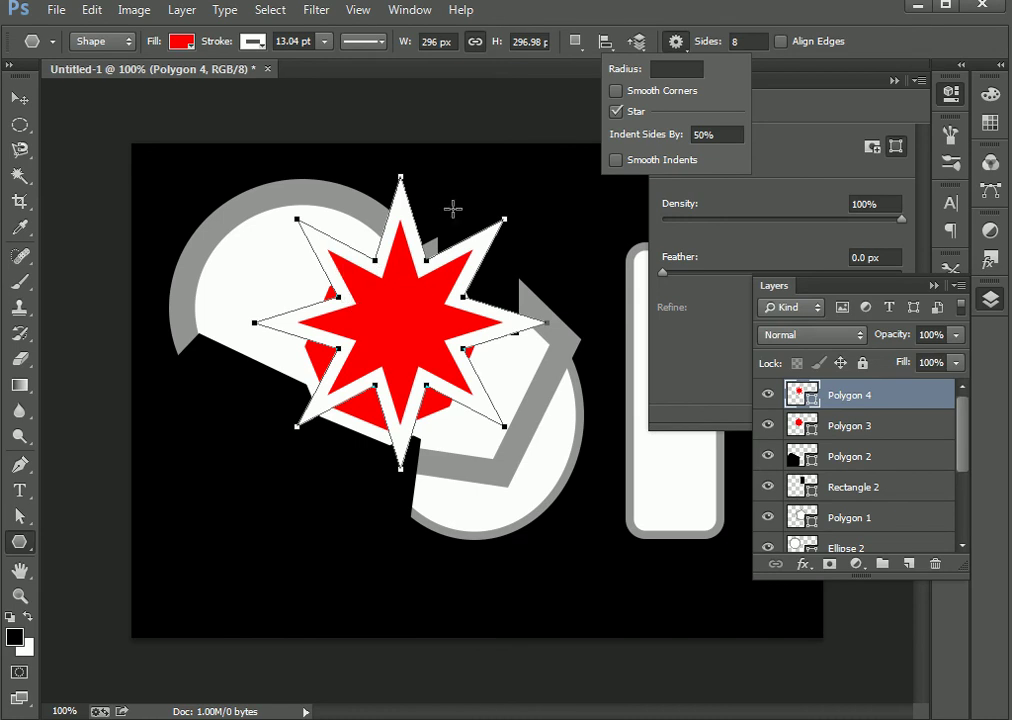
pyautogui.click(617, 113)
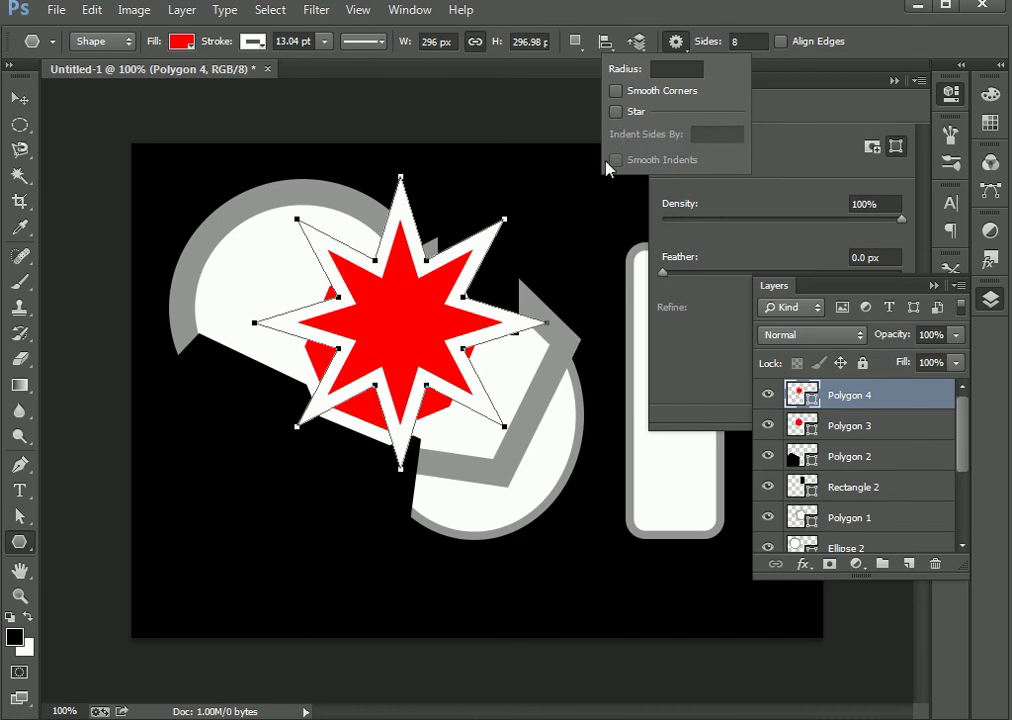
pyautogui.click(617, 112)
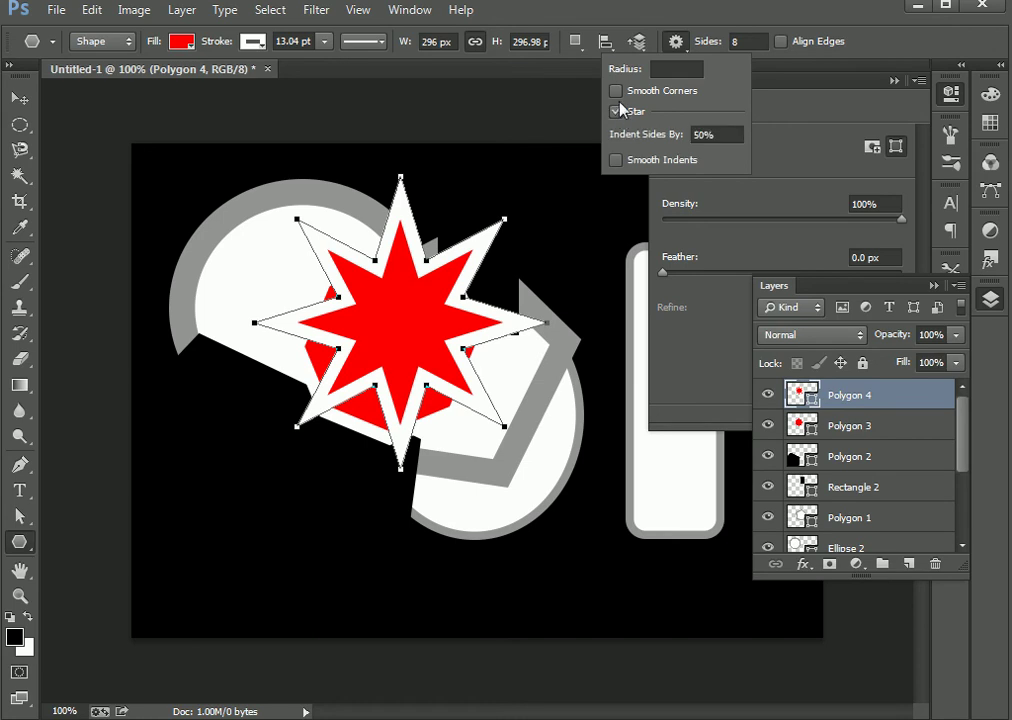
pyautogui.click(617, 112)
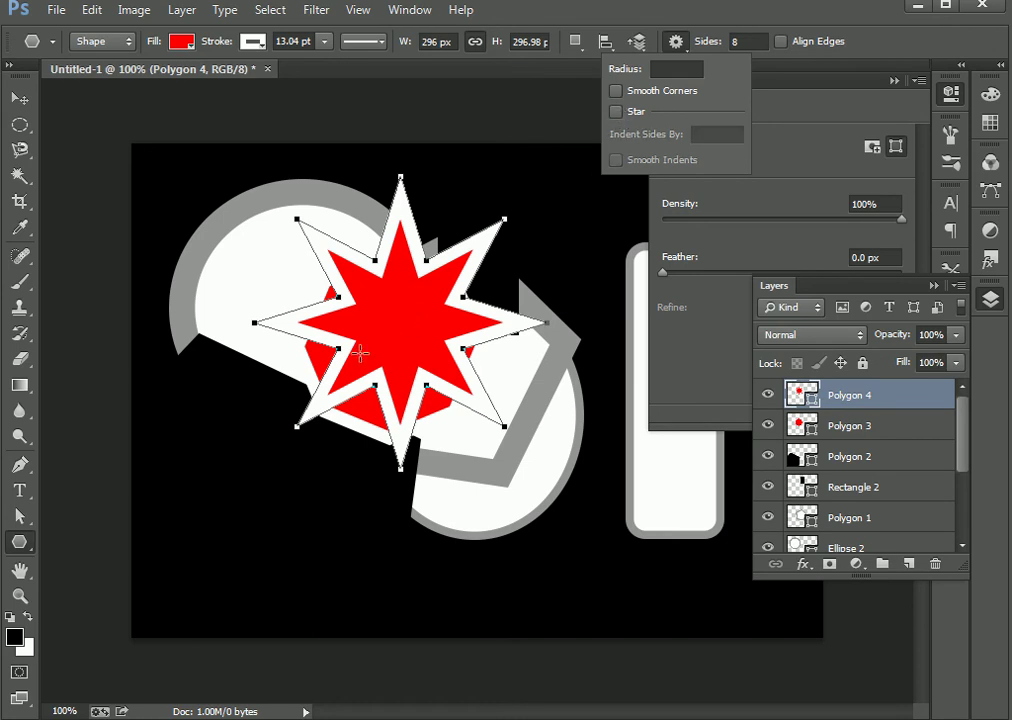
pyautogui.click(19, 101)
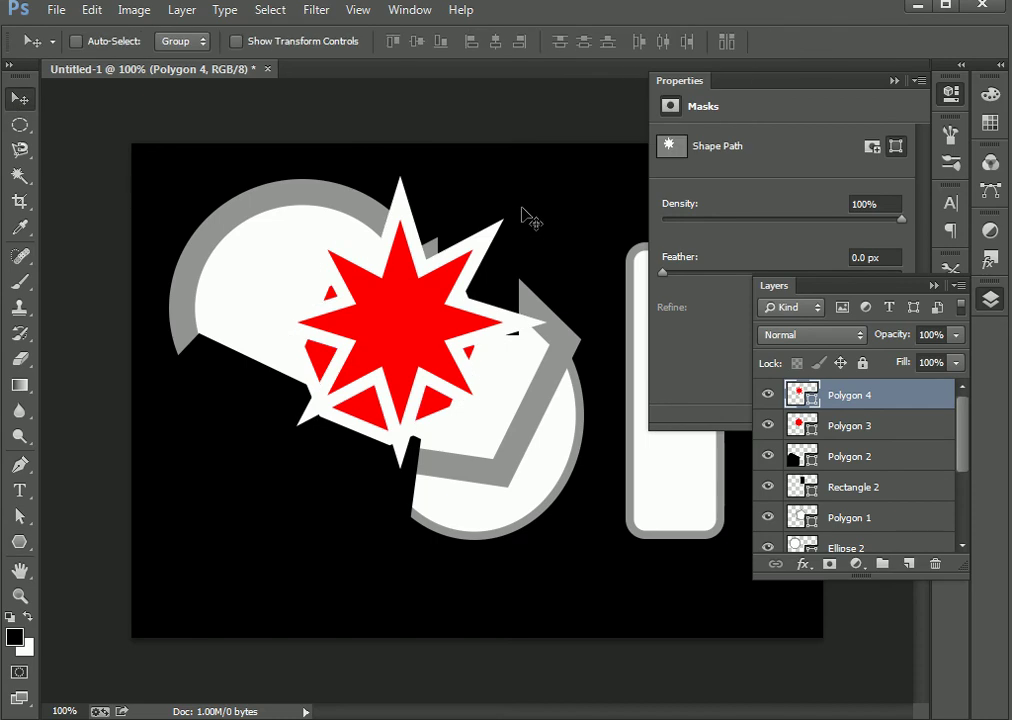
pyautogui.click(19, 541)
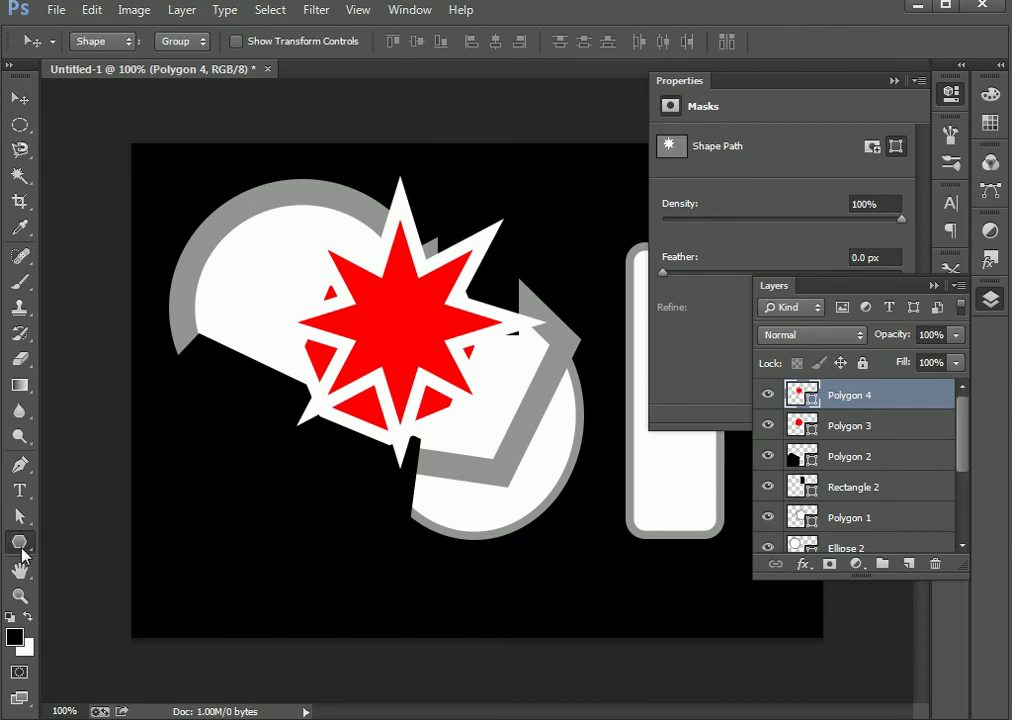
# Step: Draw a small star near the red star's center with a fixed 30 px radius, Smooth Corners and Star enabled
pyautogui.click(674, 42)
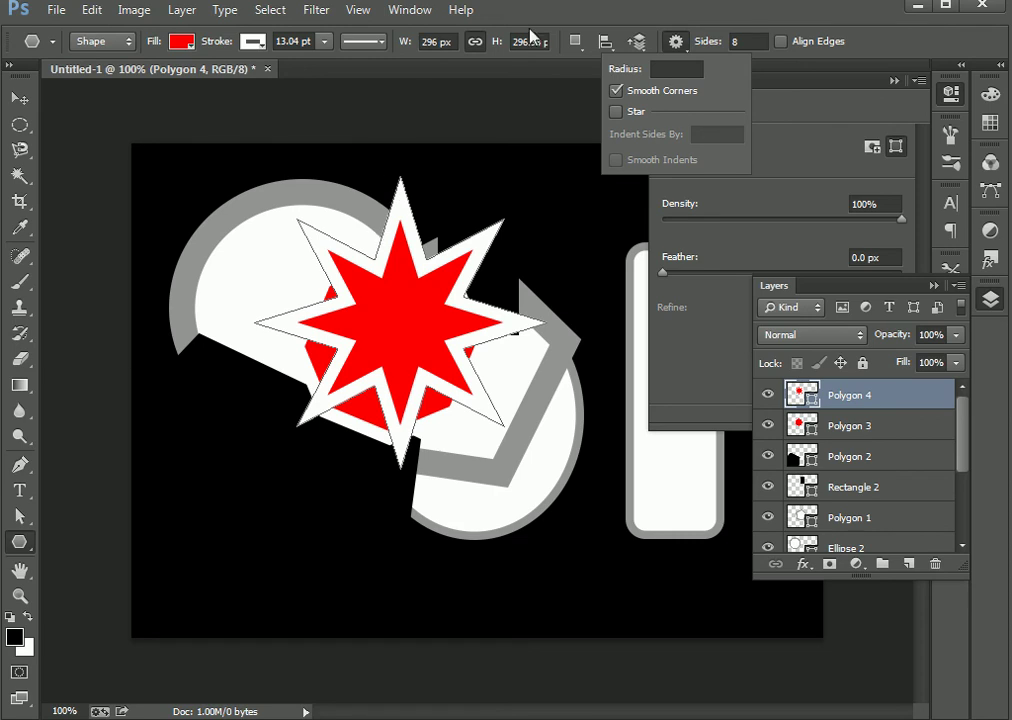
pyautogui.click(678, 69)
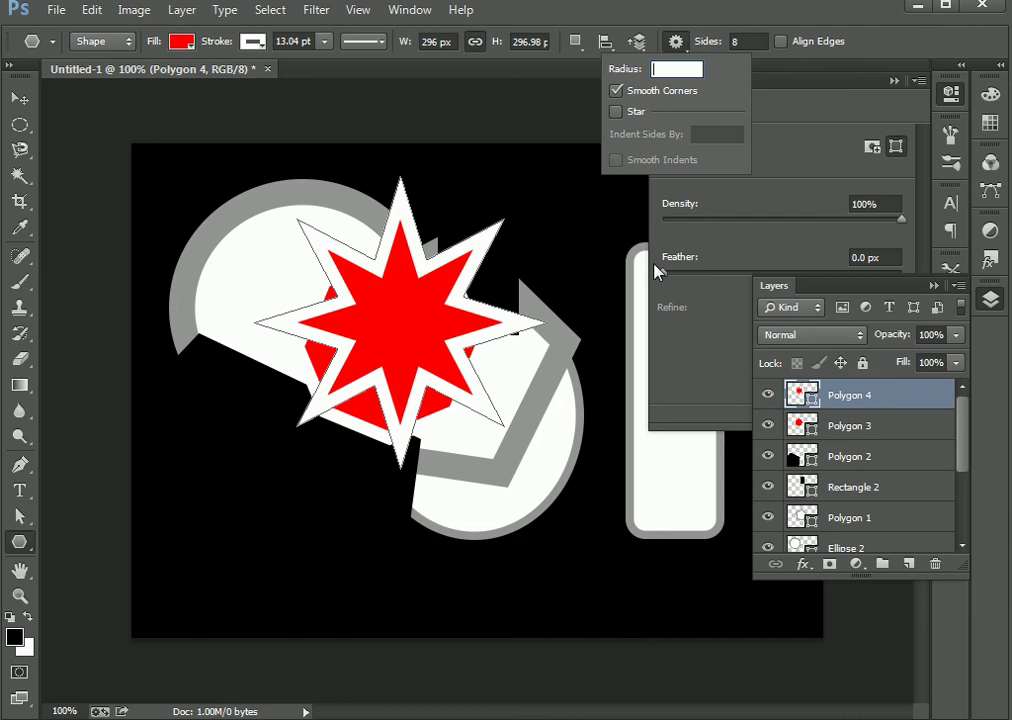
pyautogui.write('30')
pyautogui.click(616, 111)
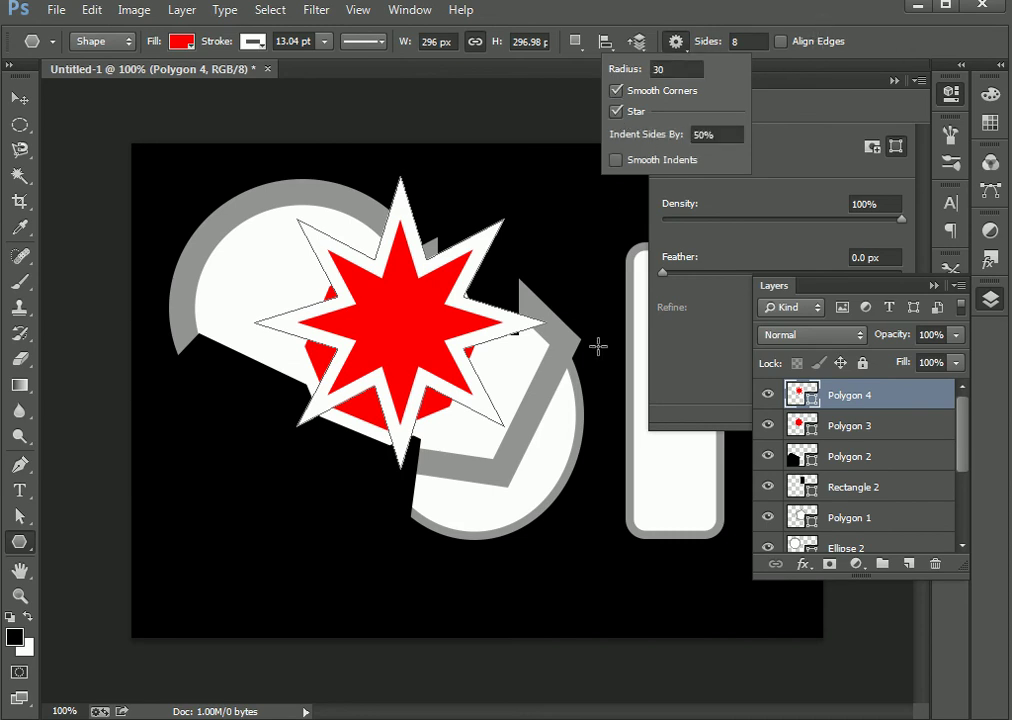
pyautogui.moveTo(384, 340)
pyautogui.mouseDown()
pyautogui.moveTo(465, 420)
pyautogui.moveTo(410, 370)
pyautogui.moveTo(357, 522)
pyautogui.moveTo(359, 568)
pyautogui.moveTo(215, 326)
pyautogui.moveTo(468, 214)
pyautogui.moveTo(474, 165)
pyautogui.mouseUp()
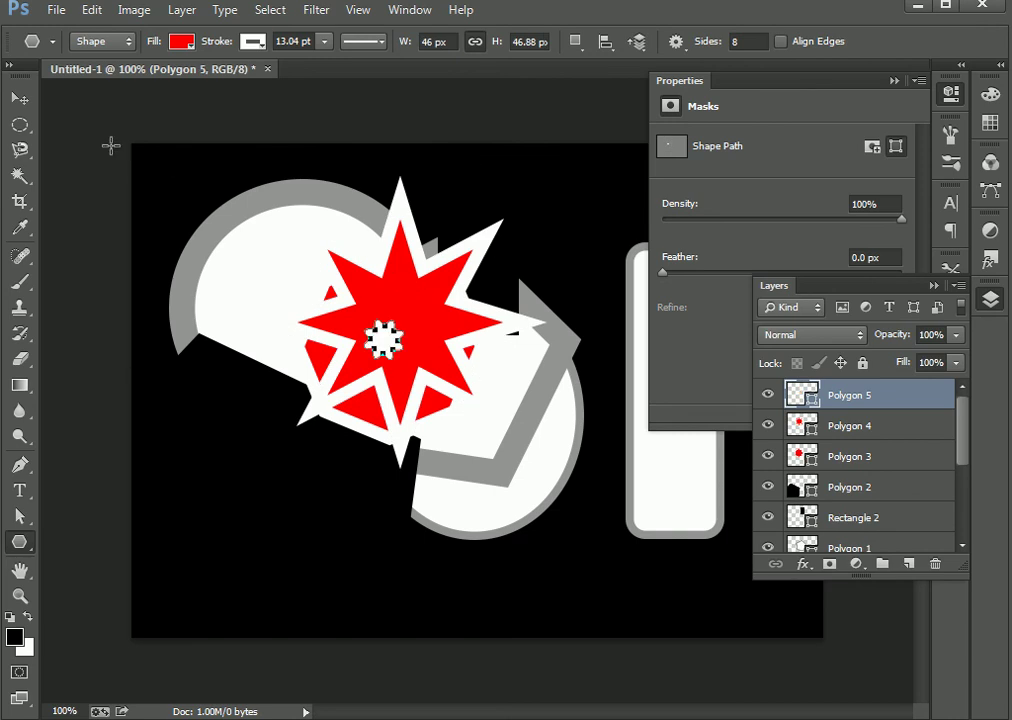
# Step: On a new layer, clear the fixed radius and draw a smooth-cornered star about 300 px wide over the upper part of the shapes
pyautogui.click(19, 97)
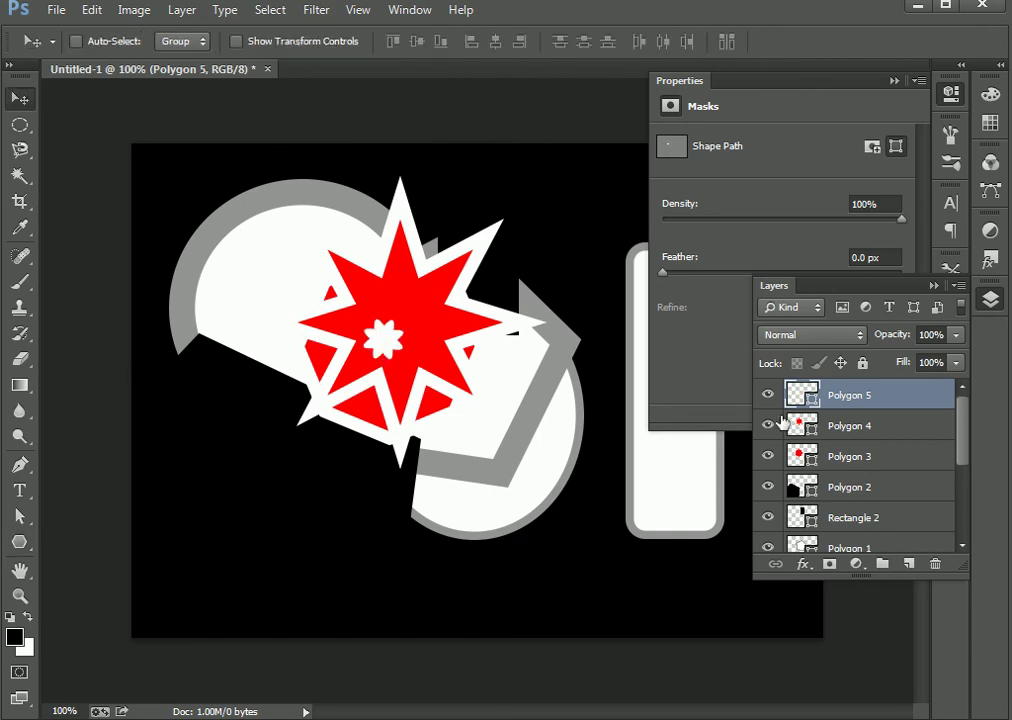
pyautogui.click(908, 563)
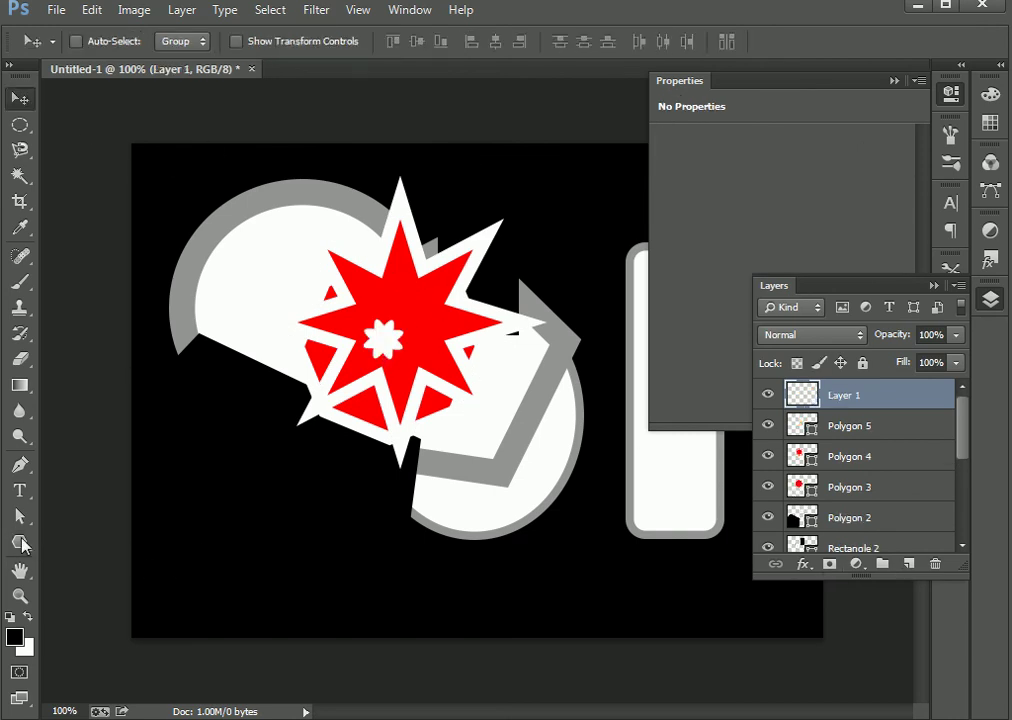
pyautogui.click(19, 541)
pyautogui.click(676, 45)
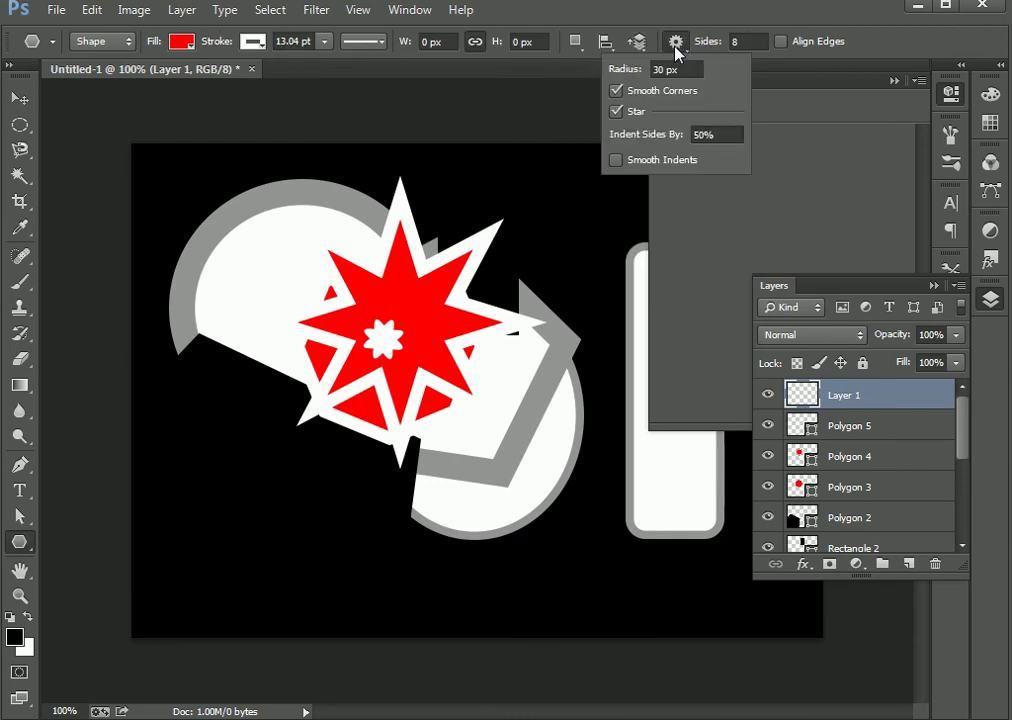
pyautogui.click(676, 45)
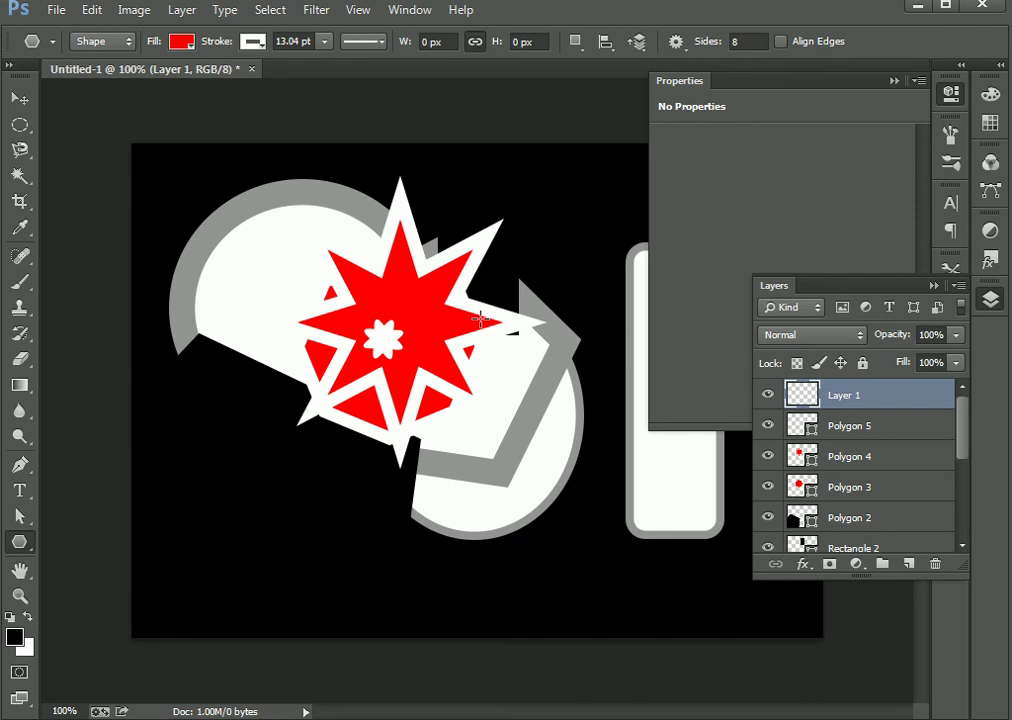
pyautogui.click(677, 45)
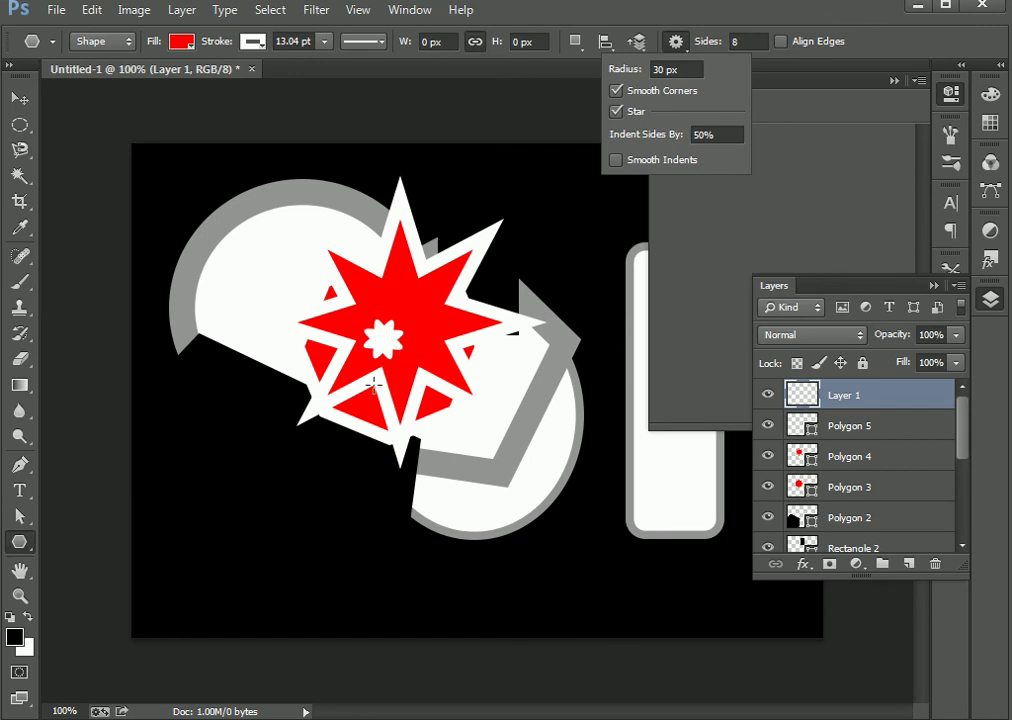
pyautogui.doubleClick(662, 70)
pyautogui.press('Return')
pyautogui.press('BackSpace')
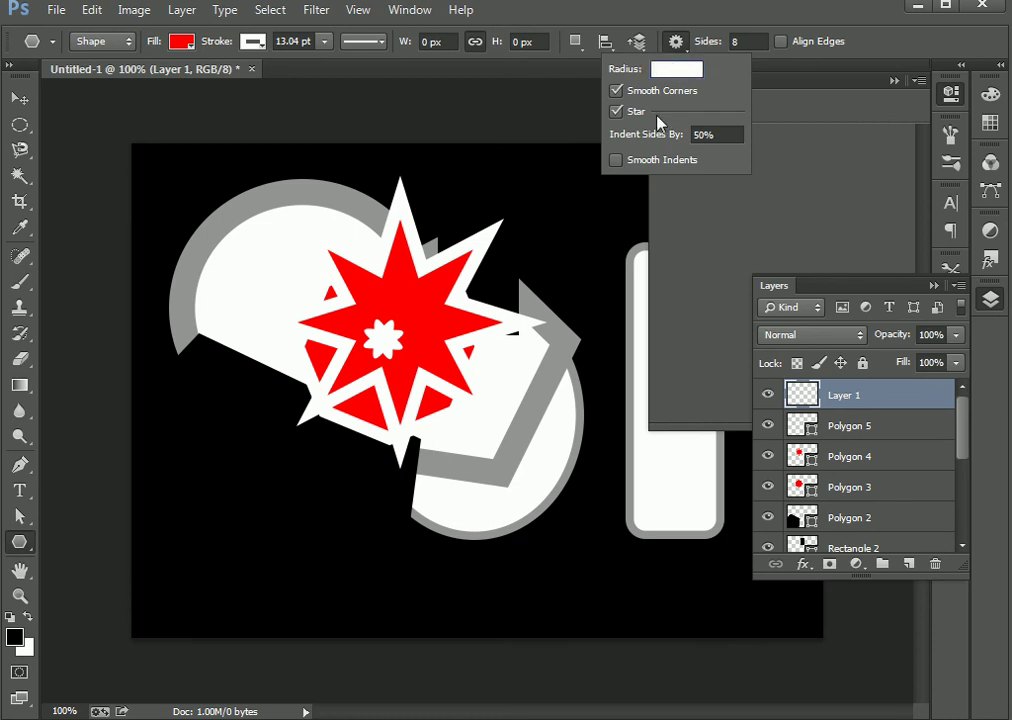
pyautogui.press('Return')
pyautogui.moveTo(395, 267); pyautogui.dragTo(438, 445)
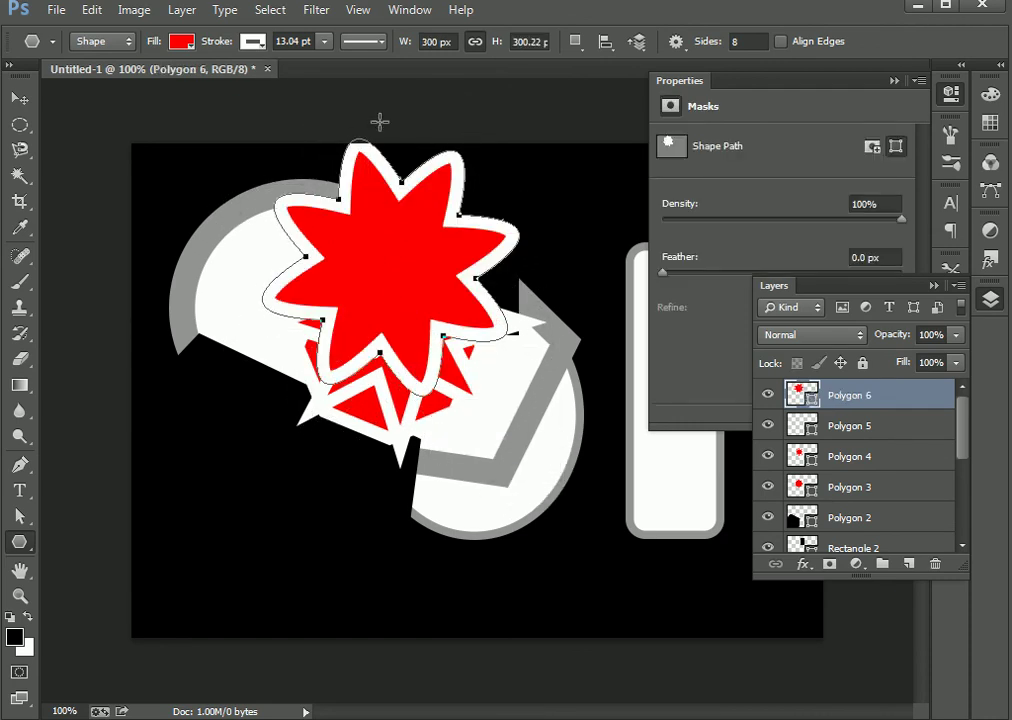
# Step: Set the star's side indent to 10% and draw a rounded shape about 357 px wide in the canvas's lower middle
pyautogui.click(675, 42)
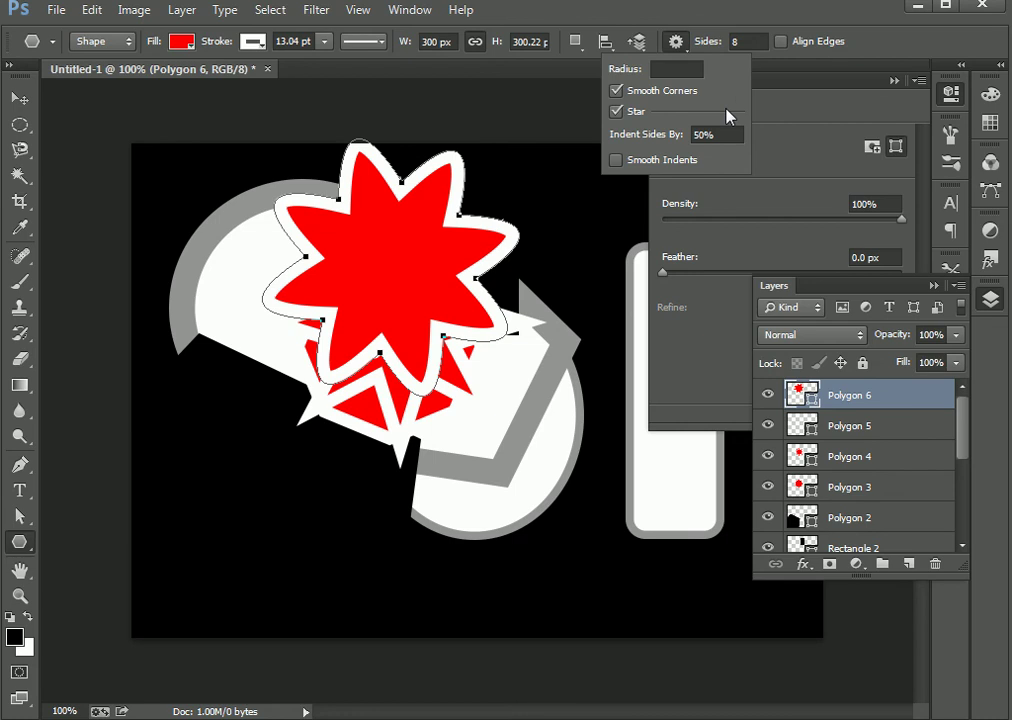
pyautogui.click(712, 135)
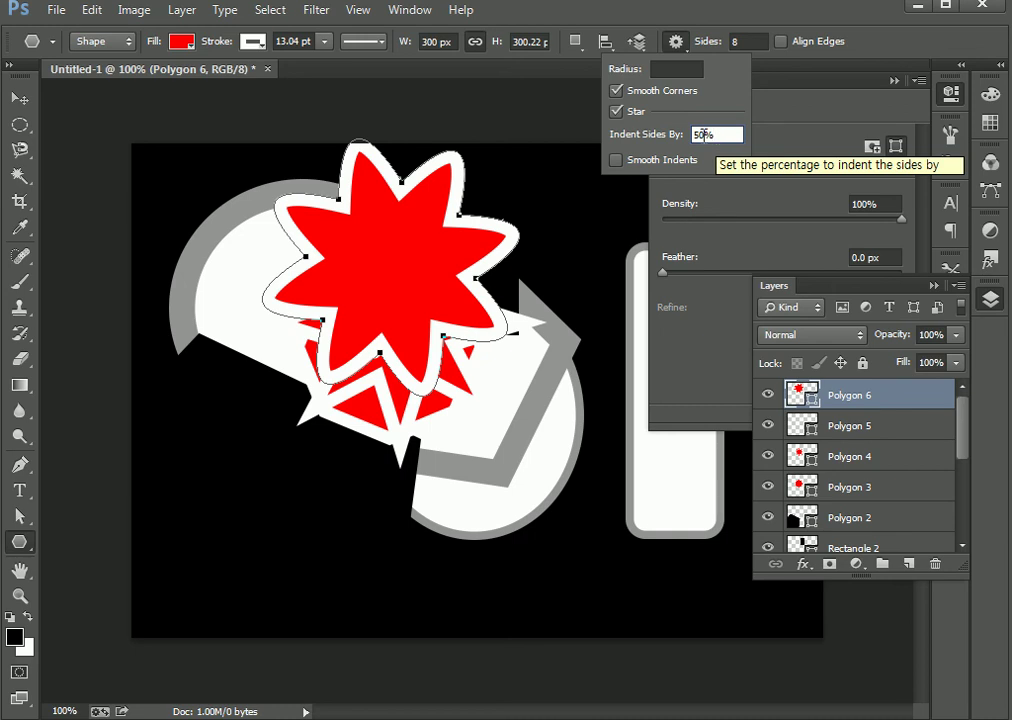
pyautogui.doubleClick(704, 134)
pyautogui.write('10')
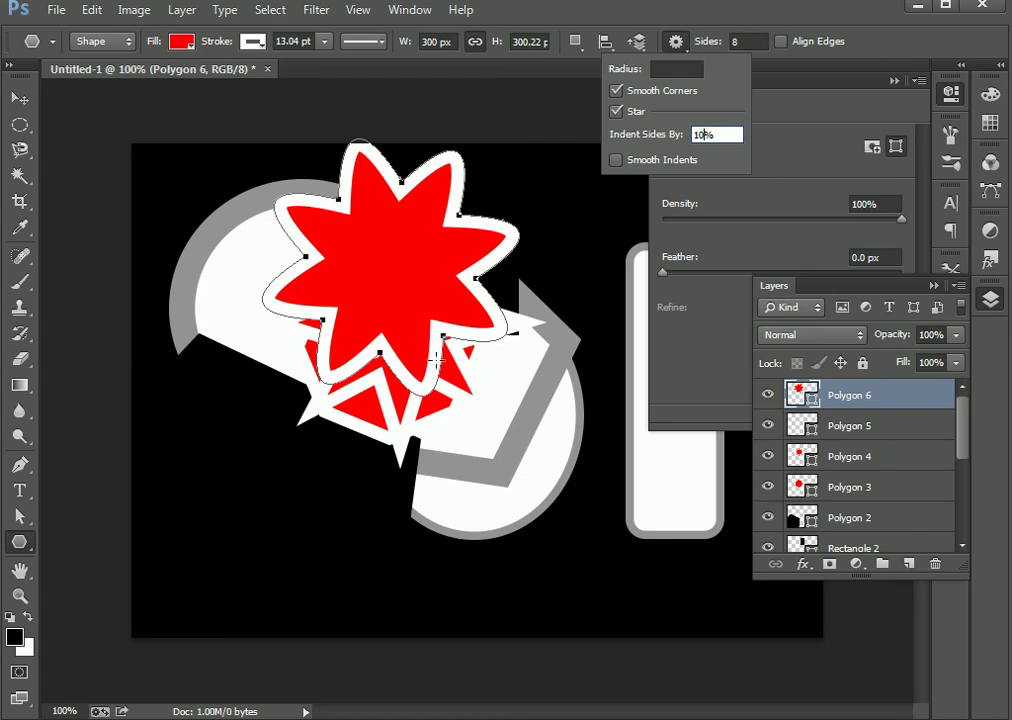
pyautogui.press('Return')
pyautogui.moveTo(369, 488); pyautogui.dragTo(497, 429)
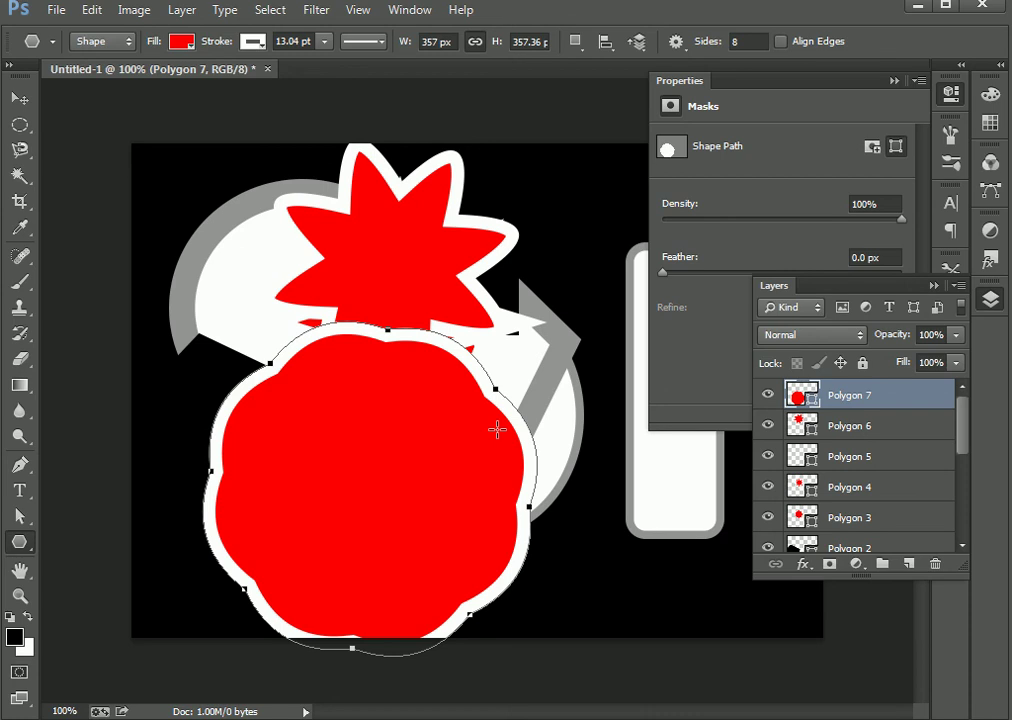
# Step: Set the side indent to 90% and draw a thin-rayed star about 309 px wide over the gray-ringed circle at the canvas's upper left
pyautogui.click(673, 43)
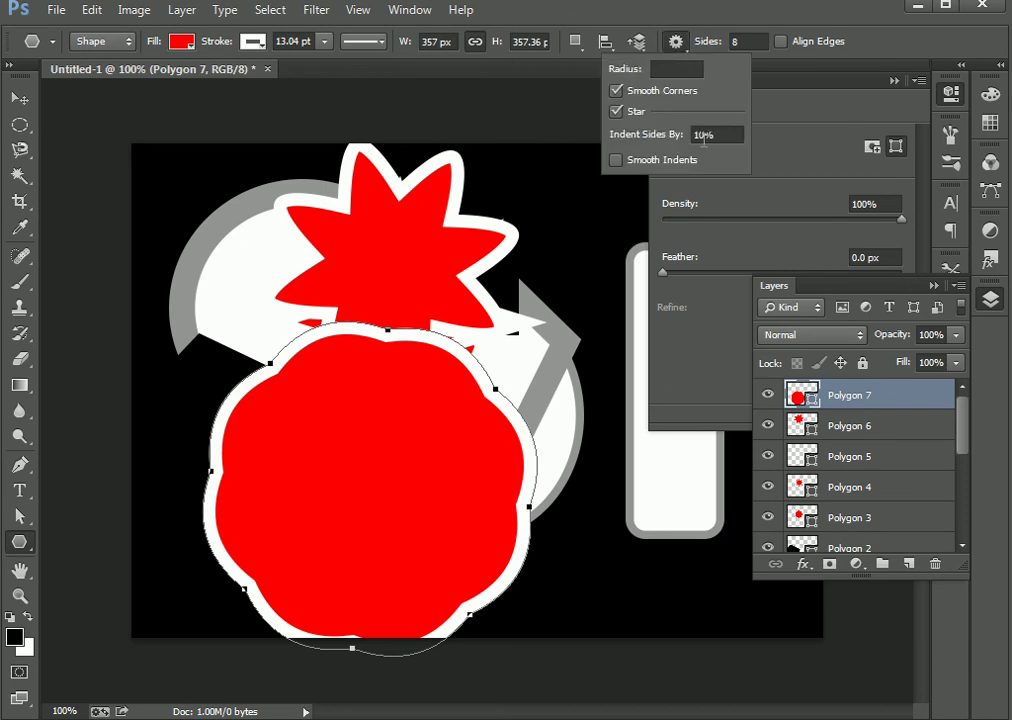
pyautogui.doubleClick(703, 135)
pyautogui.write('90')
pyautogui.press('Return')
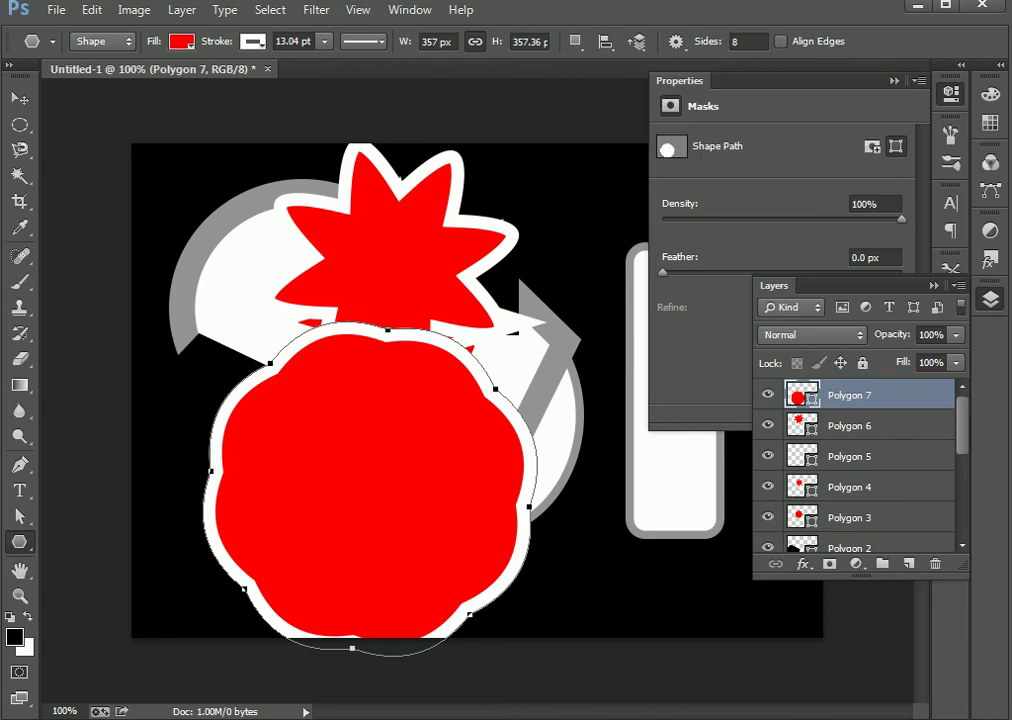
pyautogui.moveTo(297, 249); pyautogui.dragTo(456, 402)
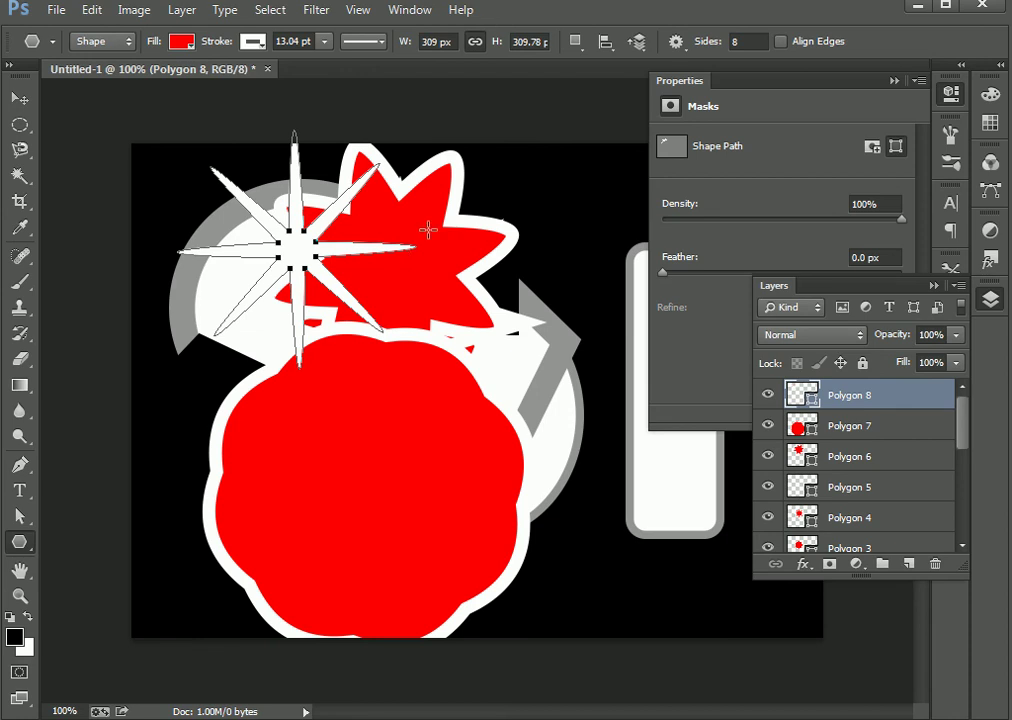
# Step: Enable Smooth Indents with a 50% side indent and draw a wavy star about 296 px wide over the large red shape
pyautogui.click(675, 42)
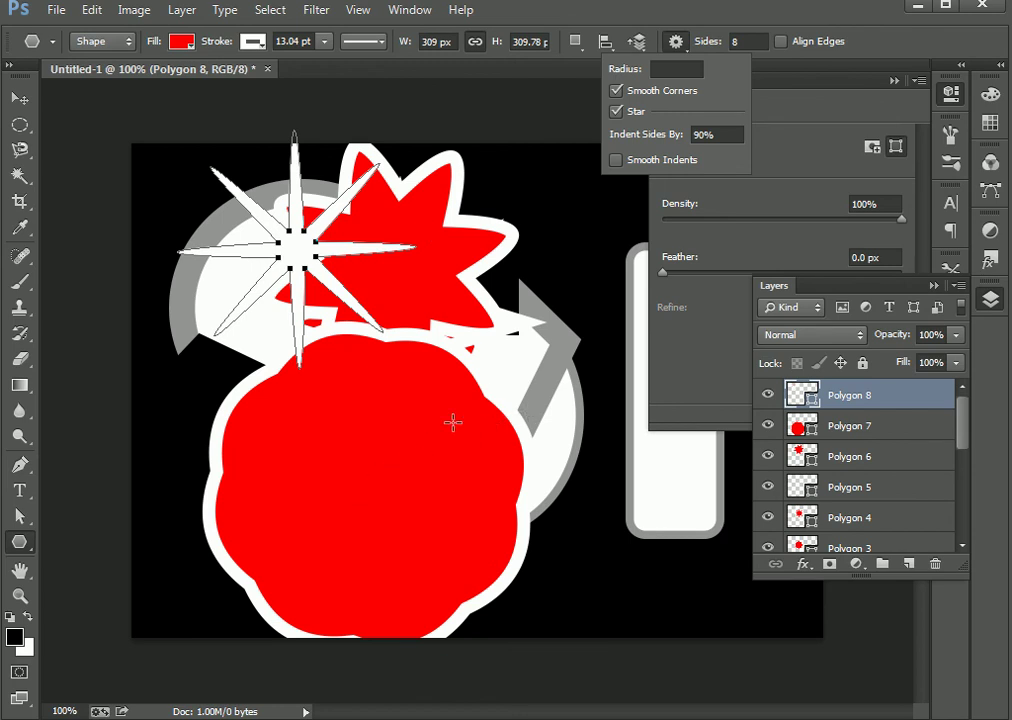
pyautogui.doubleClick(704, 133)
pyautogui.press('Return')
pyautogui.click(616, 161)
pyautogui.doubleClick(705, 134)
pyautogui.write('50')
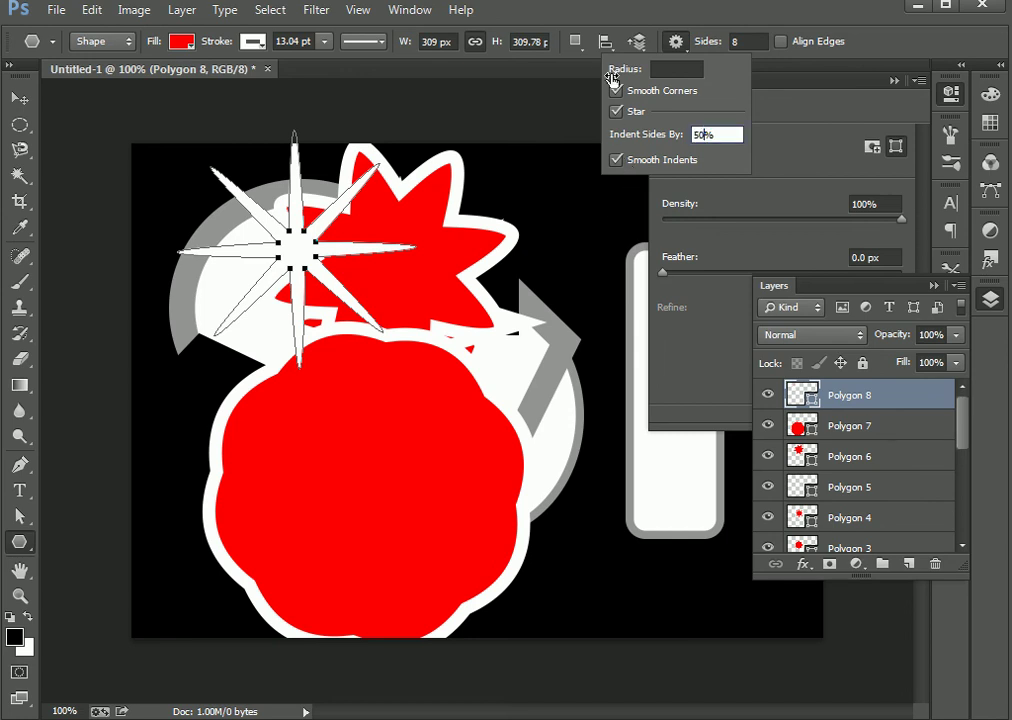
pyautogui.moveTo(353, 391); pyautogui.dragTo(481, 424)
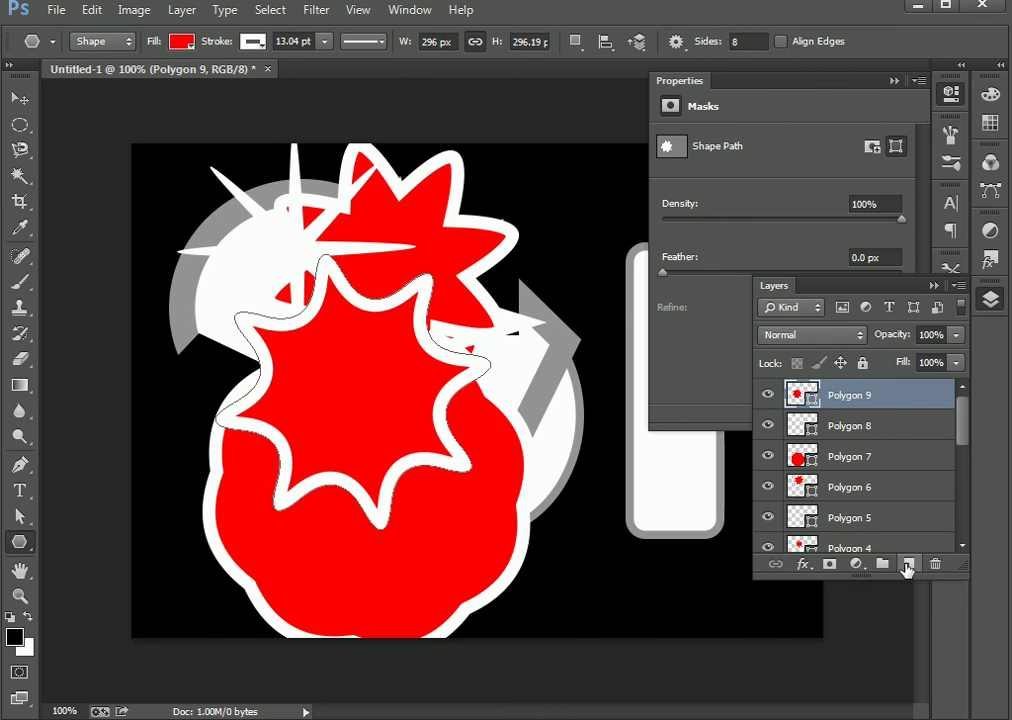
# Step: On a new layer, draw a 1 px weight diagonal line spanning about 281 by 296 px across the red shapes with the Line tool
pyautogui.click(907, 565)
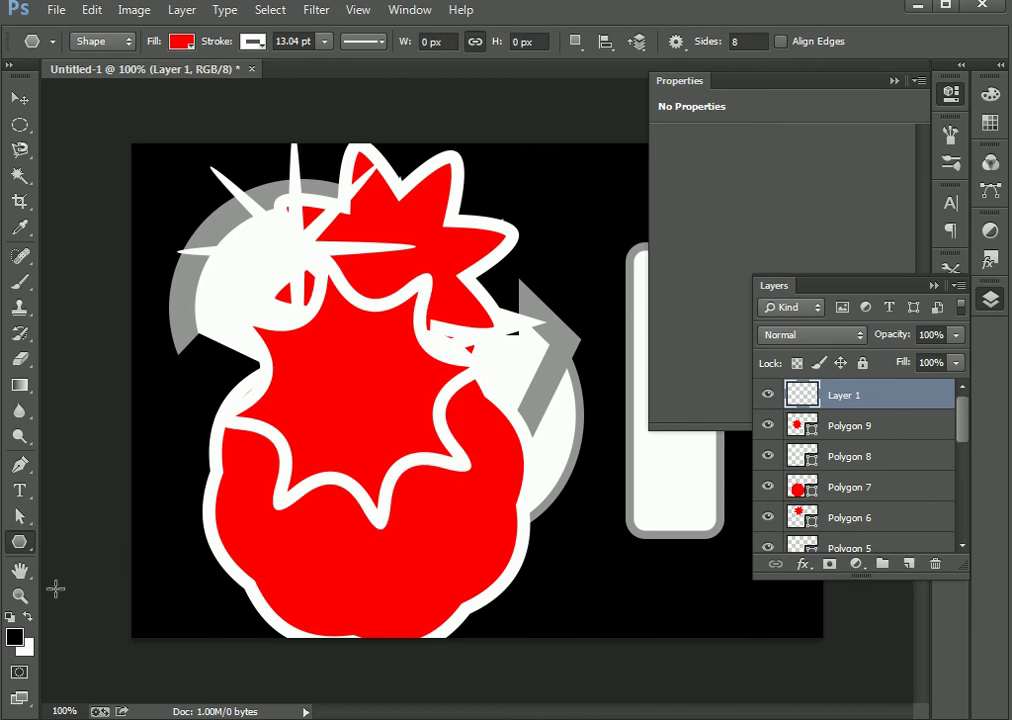
pyautogui.rightClick(21, 544)
pyautogui.click(120, 613)
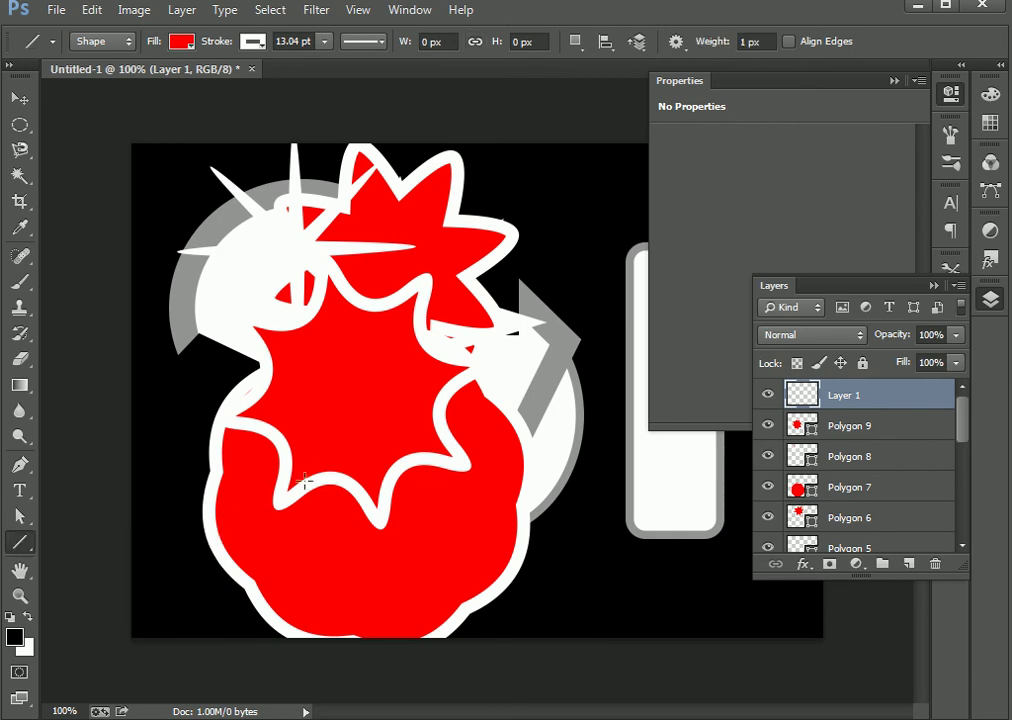
pyautogui.moveTo(213, 510)
pyautogui.mouseDown()
pyautogui.moveTo(258, 483)
pyautogui.moveTo(491, 218)
pyautogui.mouseUp()
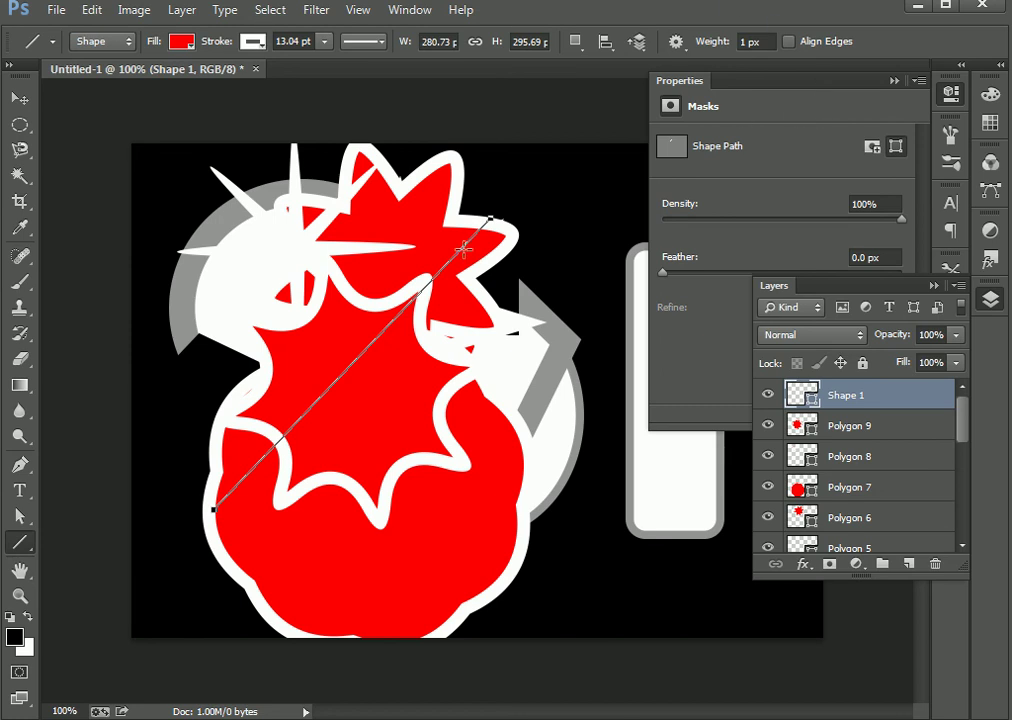
# Step: Set the diagonal line's stroke width to 31.52 pt and check its fill options without changing them
pyautogui.click(325, 42)
pyautogui.moveTo(322, 60)
pyautogui.mouseDown()
pyautogui.moveTo(330, 70)
pyautogui.moveTo(370, 70)
pyautogui.moveTo(358, 72)
pyautogui.mouseUp()
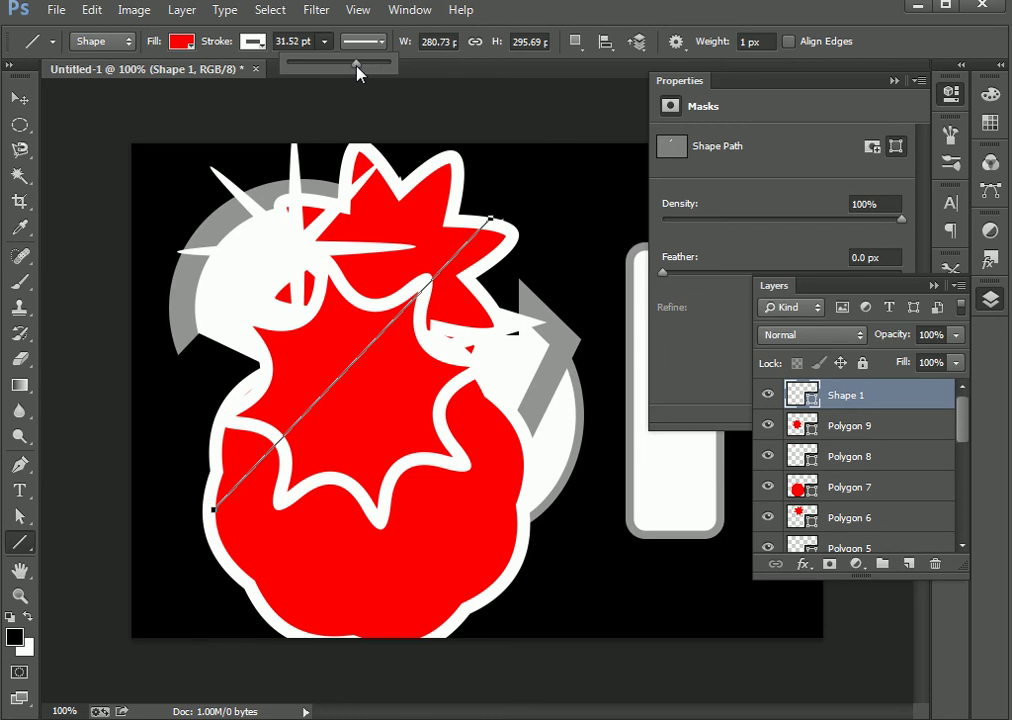
pyautogui.click(184, 47)
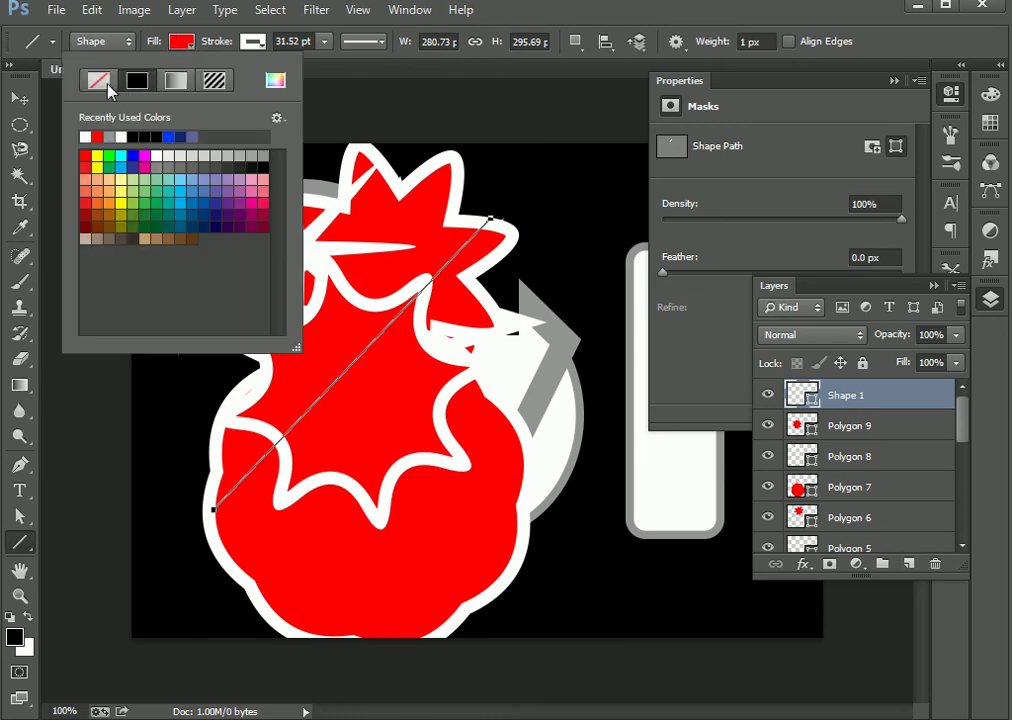
pyautogui.press('Escape')
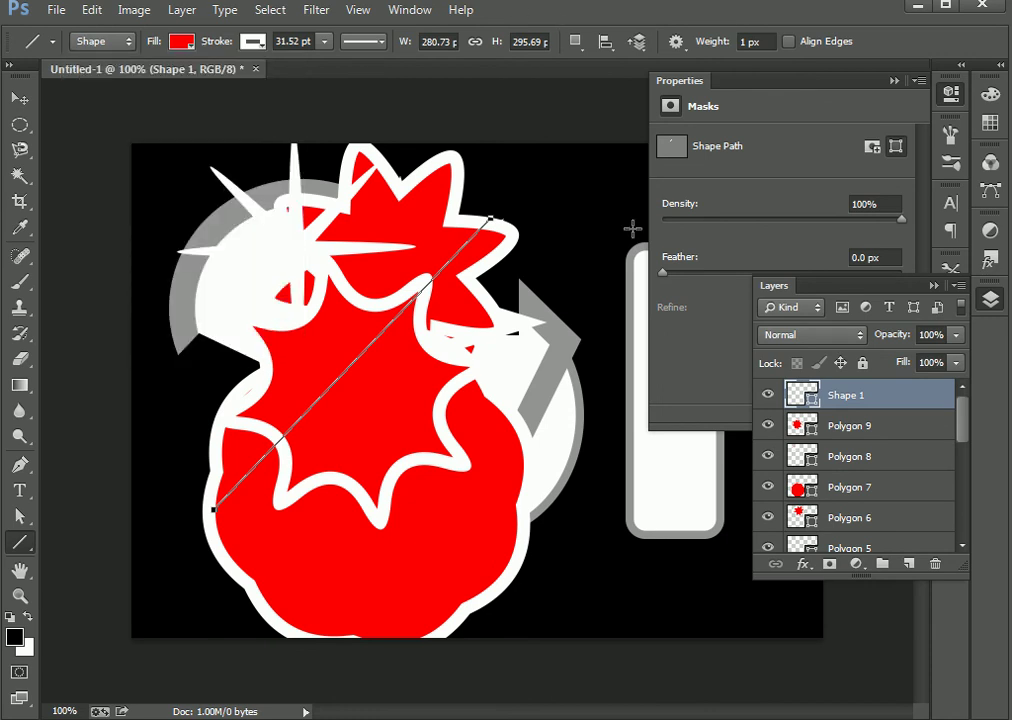
# Step: Draw a second 1 px weight line about 371 by 113 px, rising gently across the red shapes
pyautogui.moveTo(190, 408); pyautogui.dragTo(556, 298)
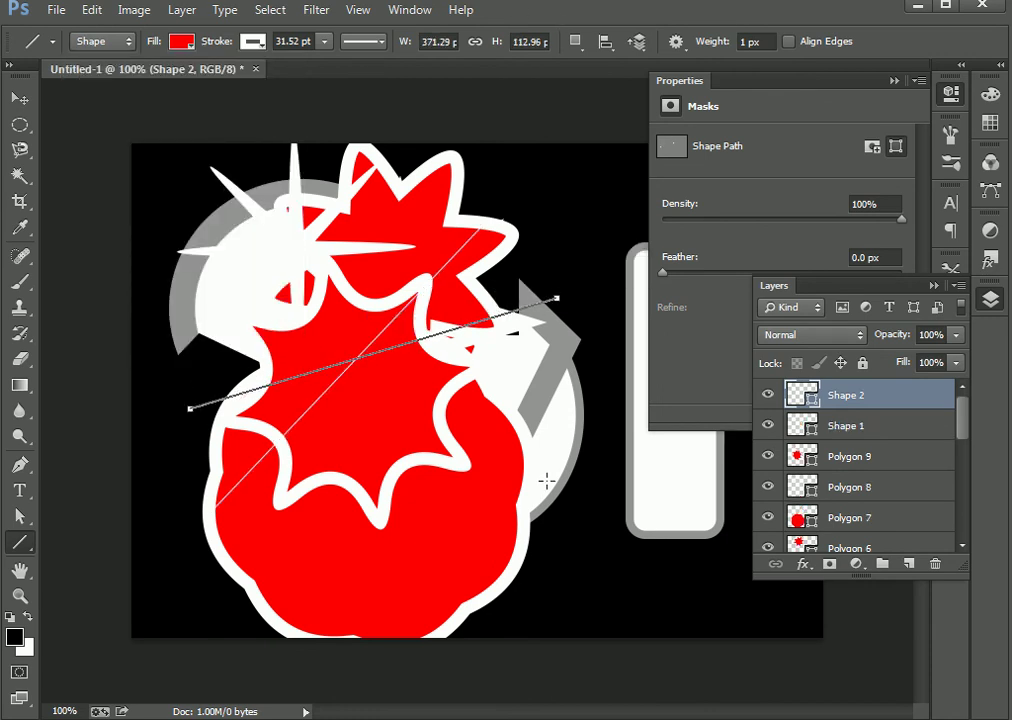
pyautogui.click(19, 98)
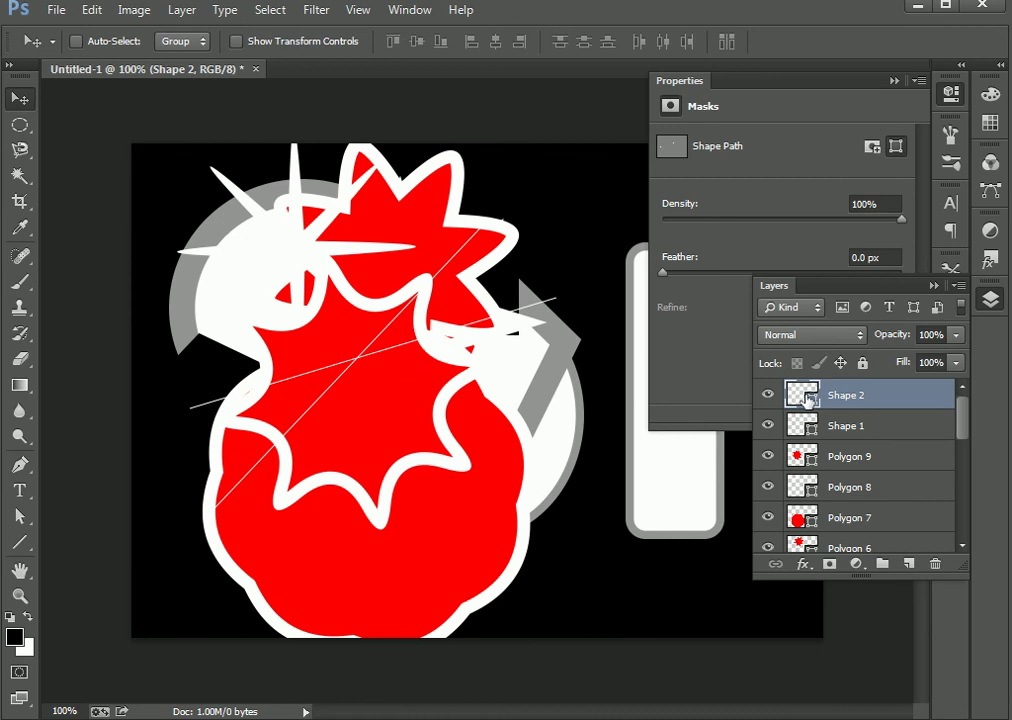
pyautogui.press('u')
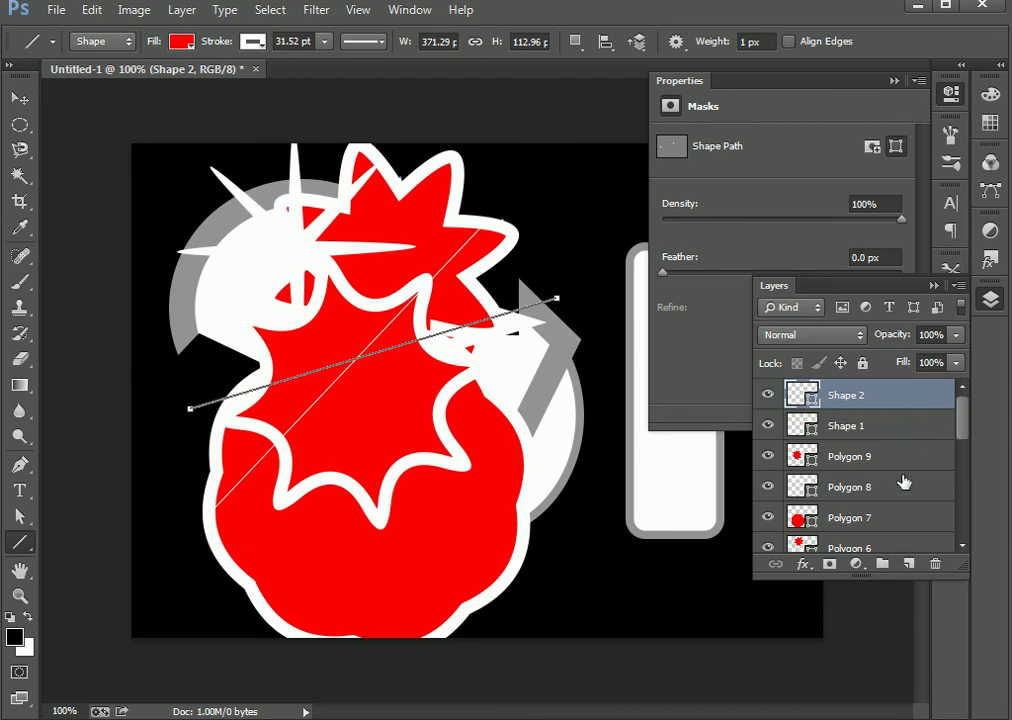
# Step: On a new layer, set the Line tool's weight to 10 px and draw a diagonal line about 401 by 298 px across the red shapes
pyautogui.click(908, 564)
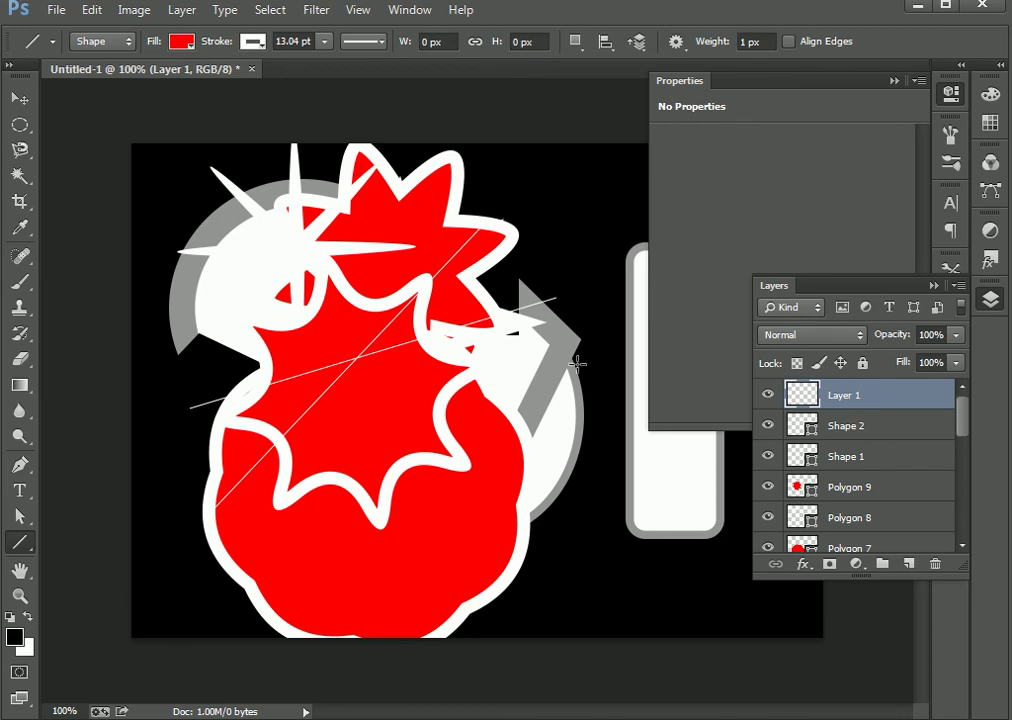
pyautogui.click(324, 41)
pyautogui.click(514, 10)
pyautogui.click(752, 42)
pyautogui.write('10')
pyautogui.press('Return')
pyautogui.moveTo(163, 500); pyautogui.dragTo(551, 216)
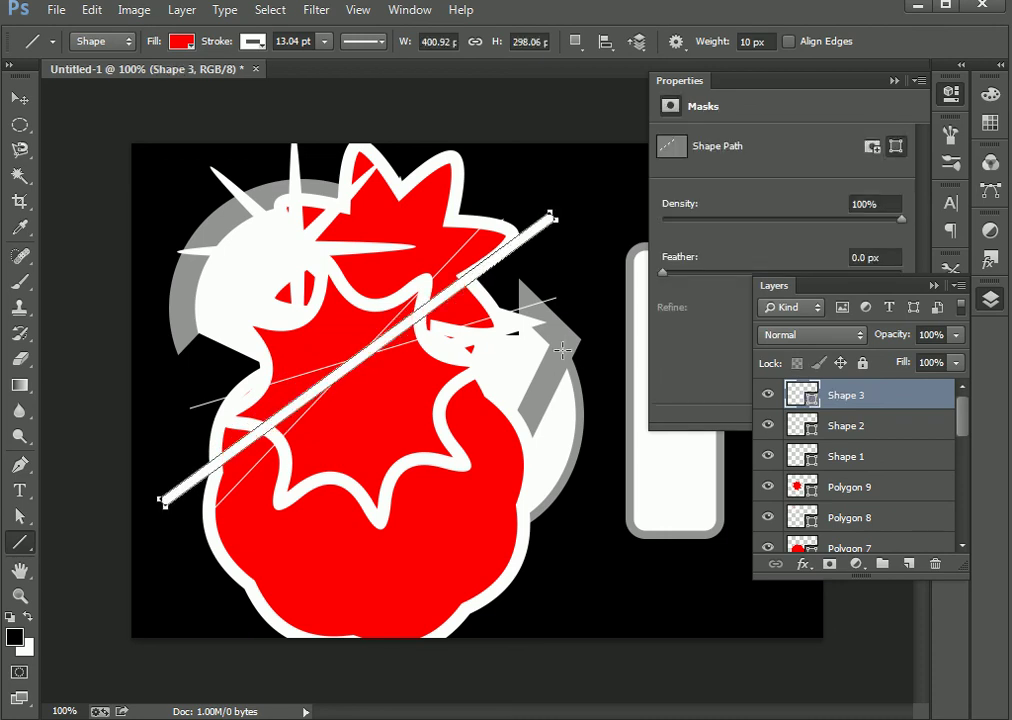
# Step: Change the thick diagonal line's stroke color to blue
pyautogui.click(252, 42)
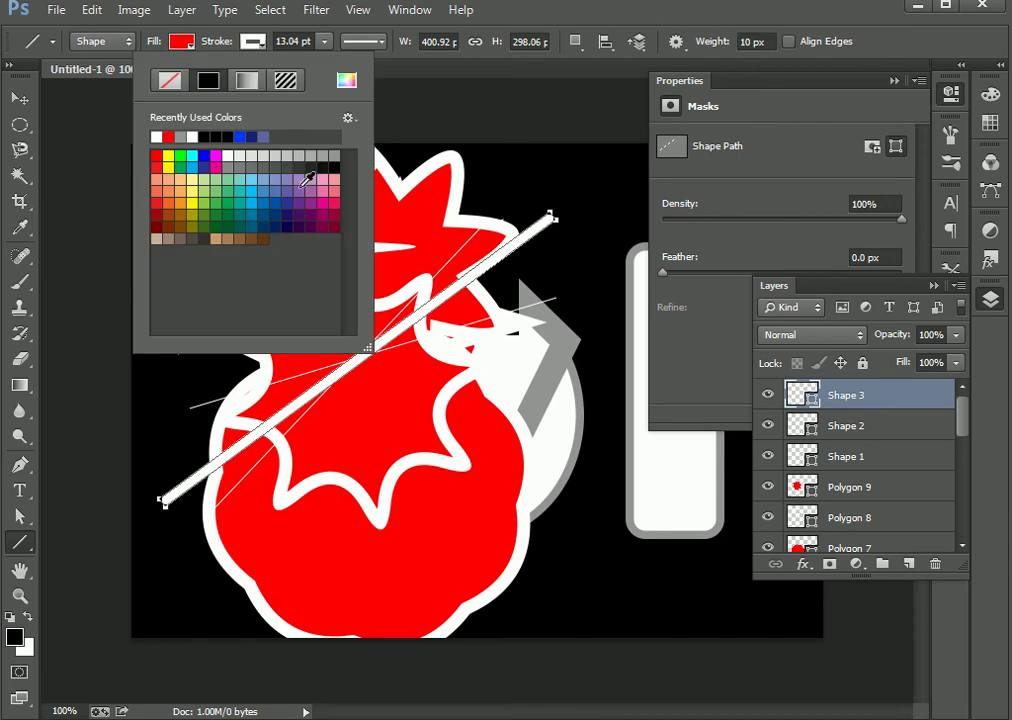
pyautogui.click(167, 138)
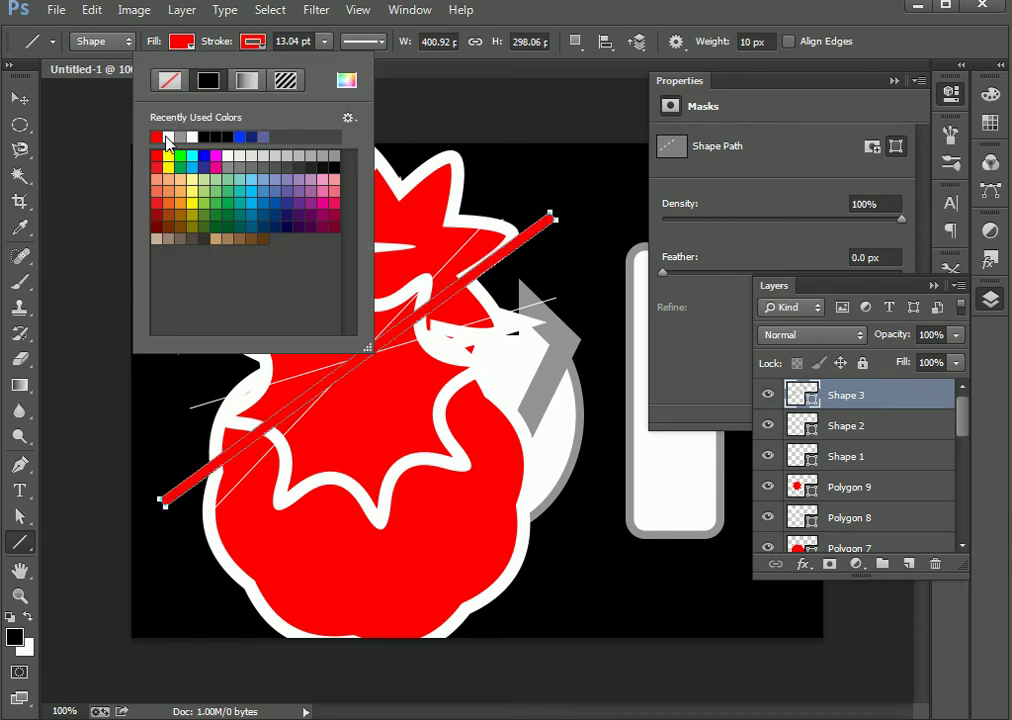
pyautogui.click(241, 137)
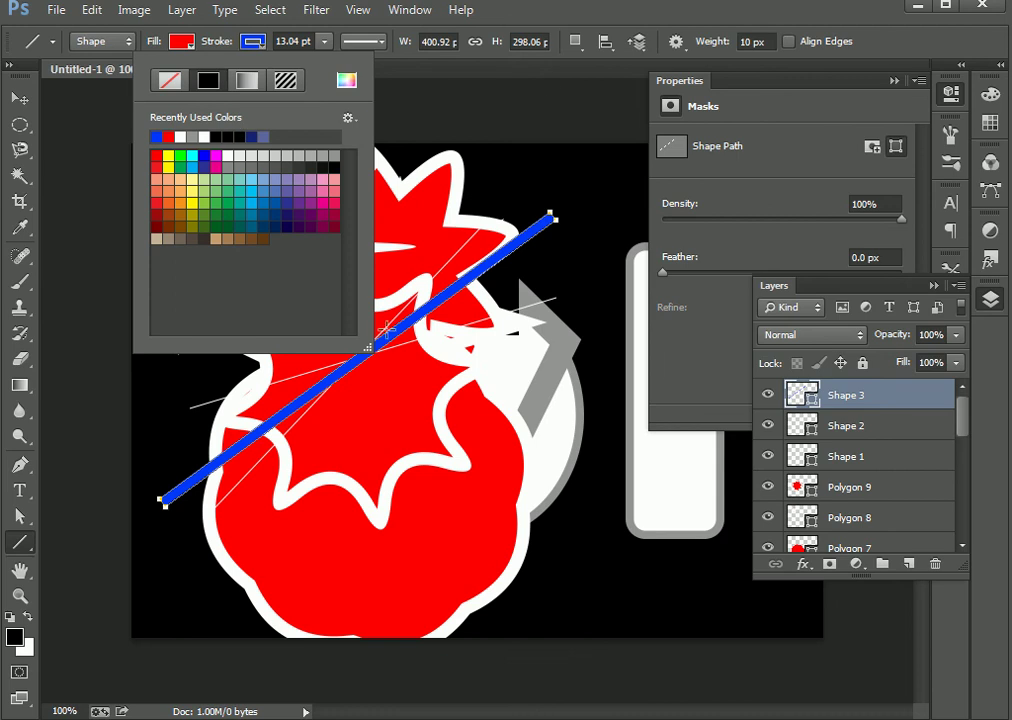
pyautogui.click(583, 25)
# Step: Draw a second blue 10 px weight line about 411 by 76 px across the shapes and set its fill to none
pyautogui.moveTo(177, 355)
pyautogui.mouseDown()
pyautogui.moveTo(400, 275)
pyautogui.moveTo(595, 240)
pyautogui.moveTo(580, 293)
pyautogui.mouseUp()
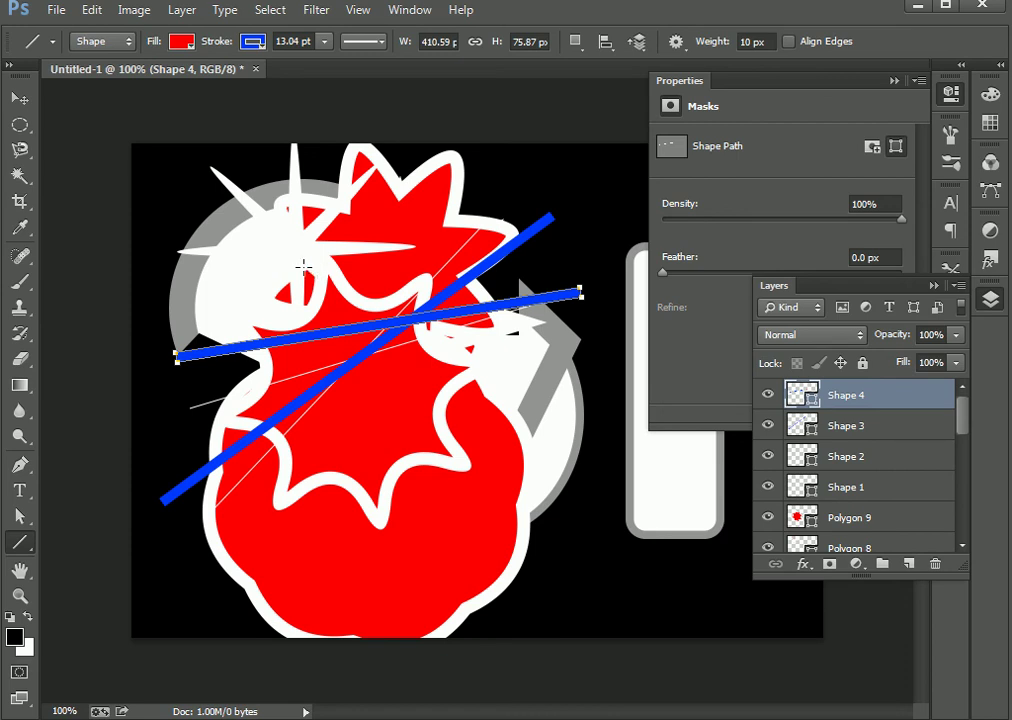
pyautogui.click(181, 42)
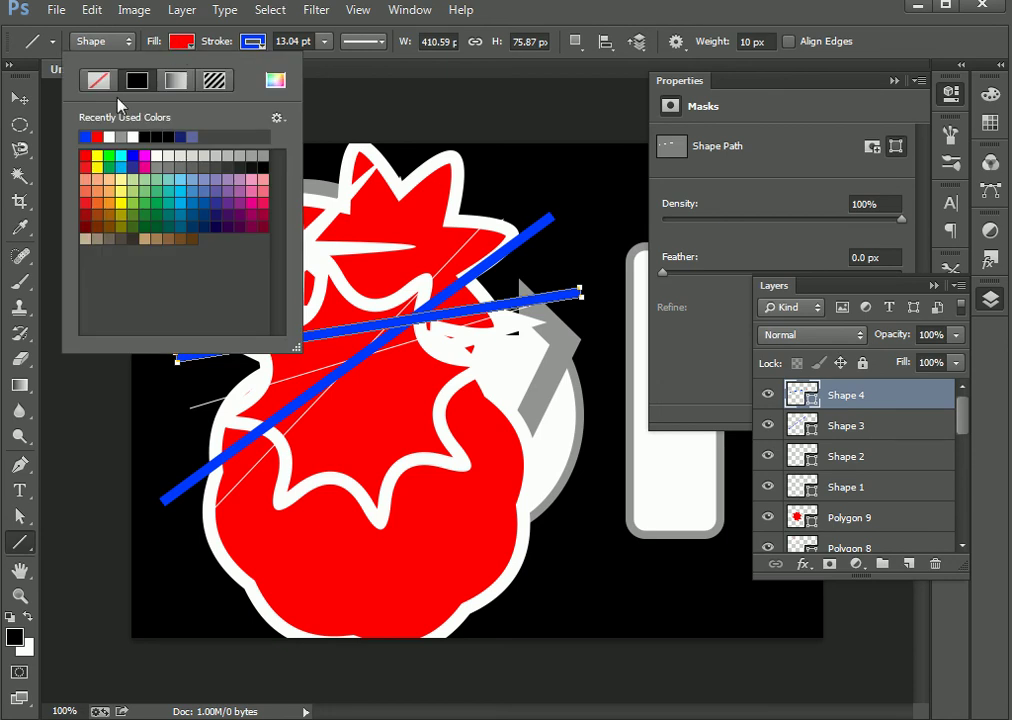
pyautogui.click(96, 82)
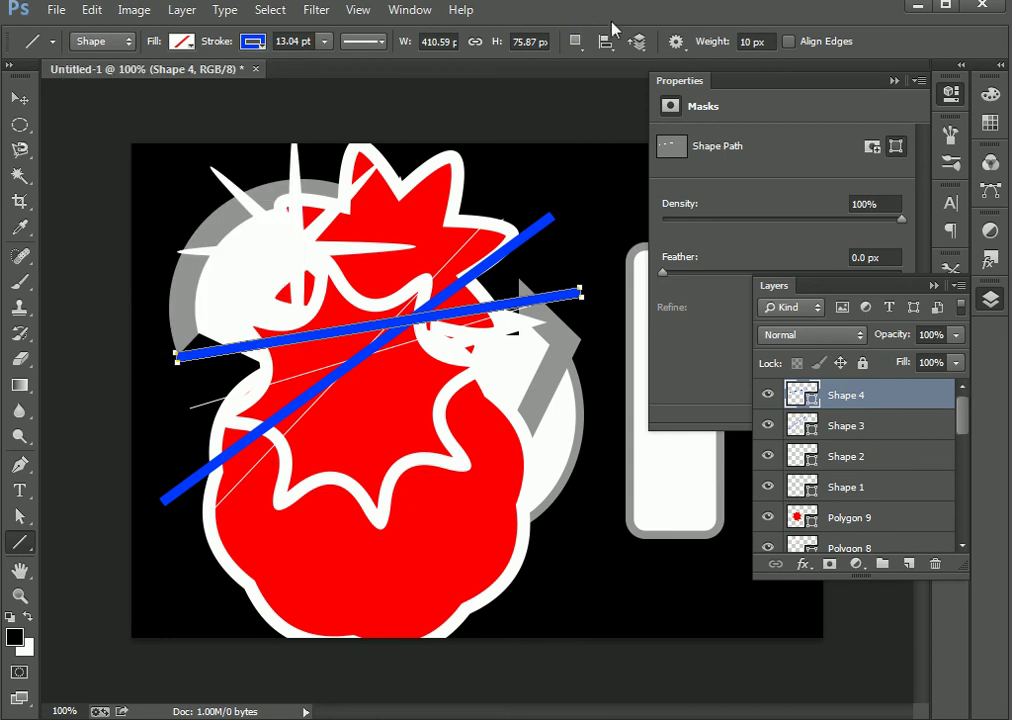
# Step: Draw a speech bubble about 263 by 186 px with the Custom Shape tool over the red shapes and move it up and to the left
pyautogui.click(20, 98)
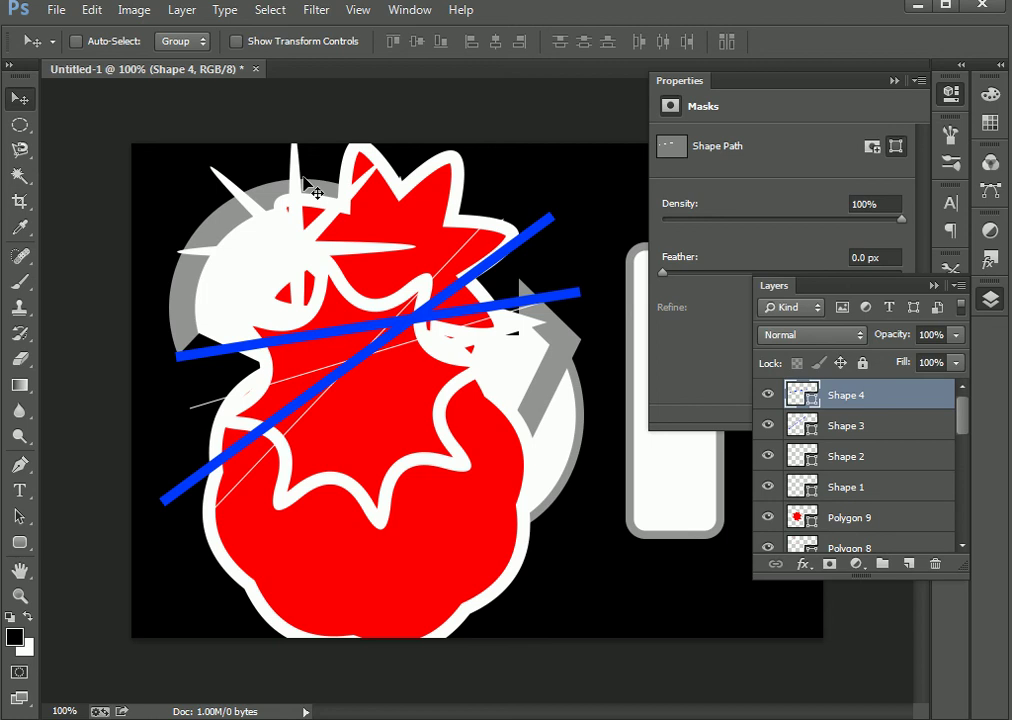
pyautogui.click(20, 542)
pyautogui.moveTo(20, 542); pyautogui.dragTo(92, 643)
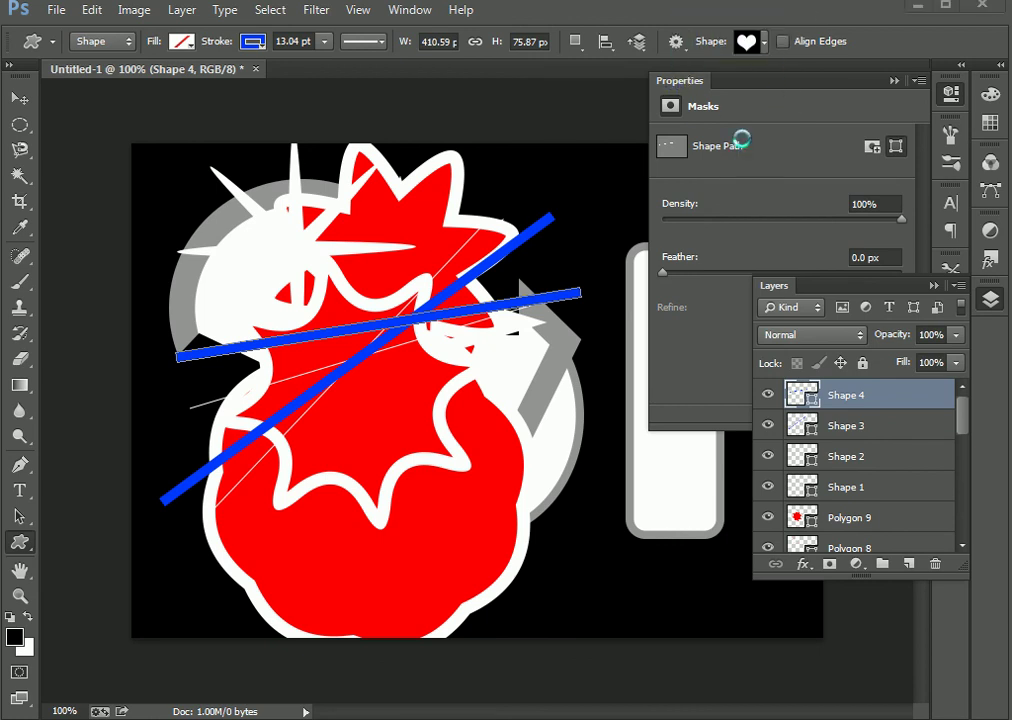
pyautogui.click(765, 45)
pyautogui.moveTo(836, 113); pyautogui.dragTo(835, 162)
pyautogui.click(760, 118)
pyautogui.moveTo(318, 297); pyautogui.dragTo(580, 484)
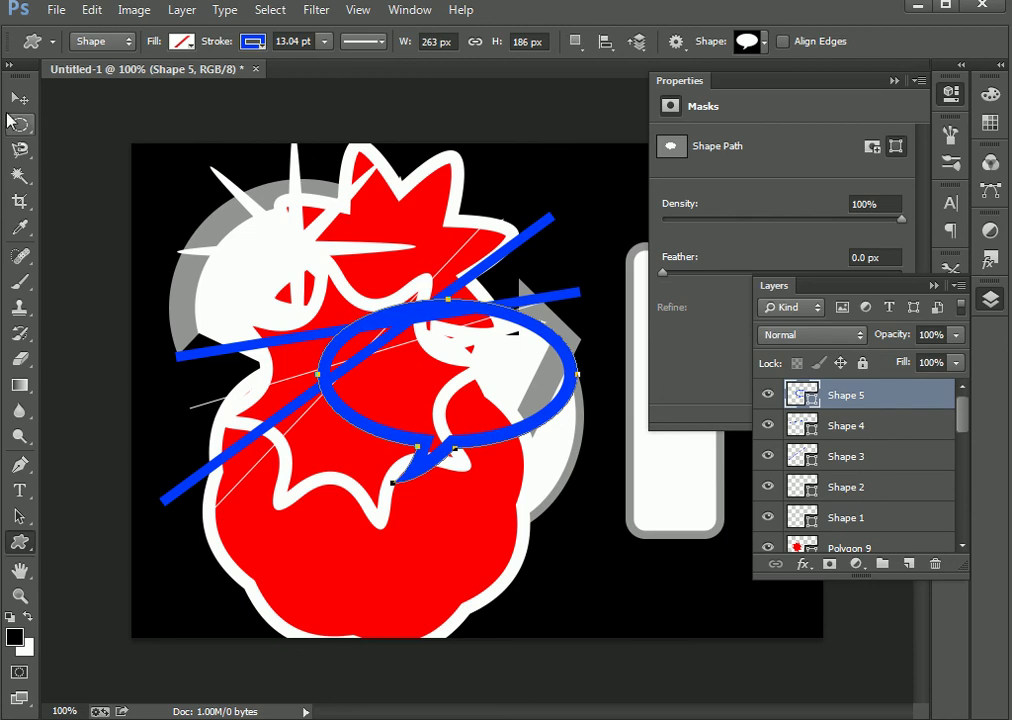
pyautogui.click(19, 97)
pyautogui.moveTo(345, 250); pyautogui.dragTo(258, 214)
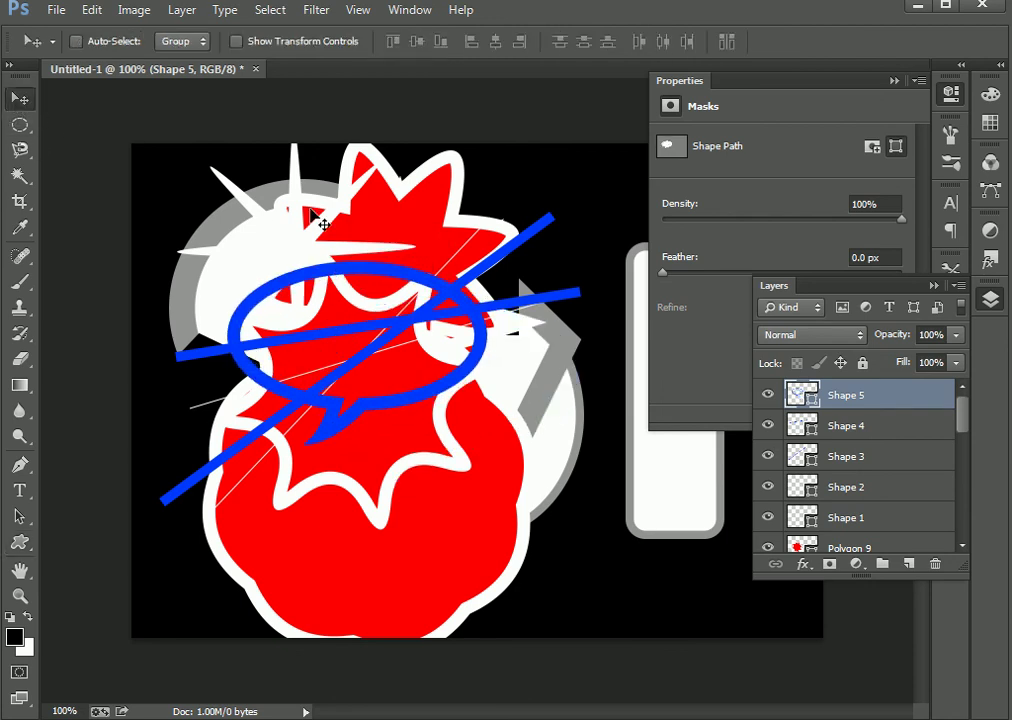
# Step: Replace the current custom shape presets with the All shape set and browse the loaded shapes
pyautogui.click(19, 541)
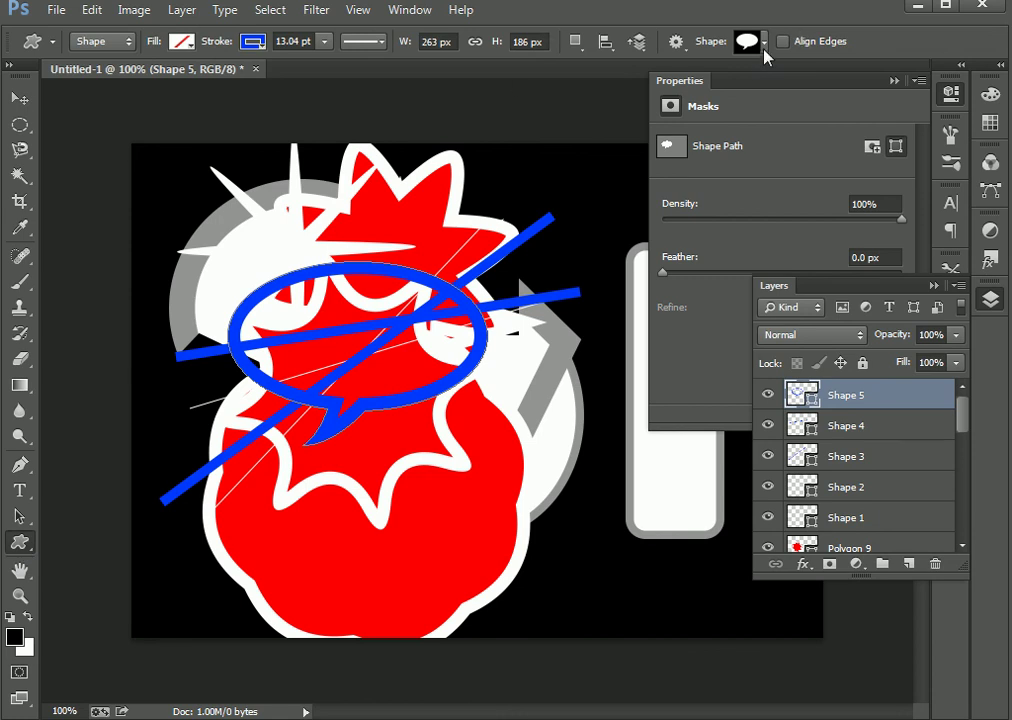
pyautogui.click(764, 44)
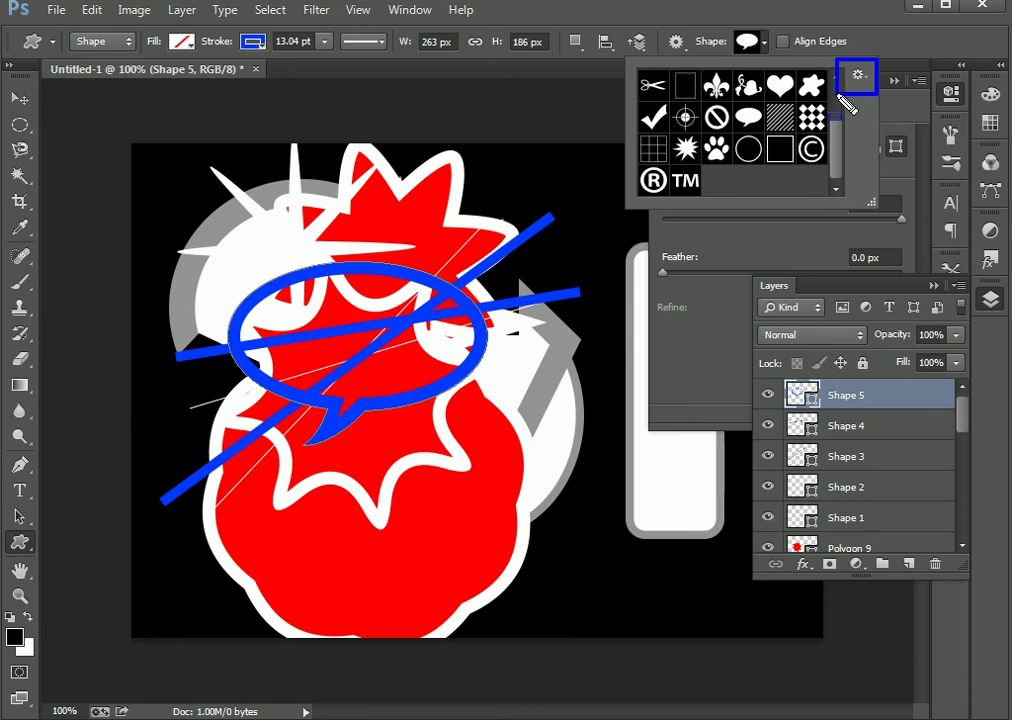
pyautogui.click(874, 90)
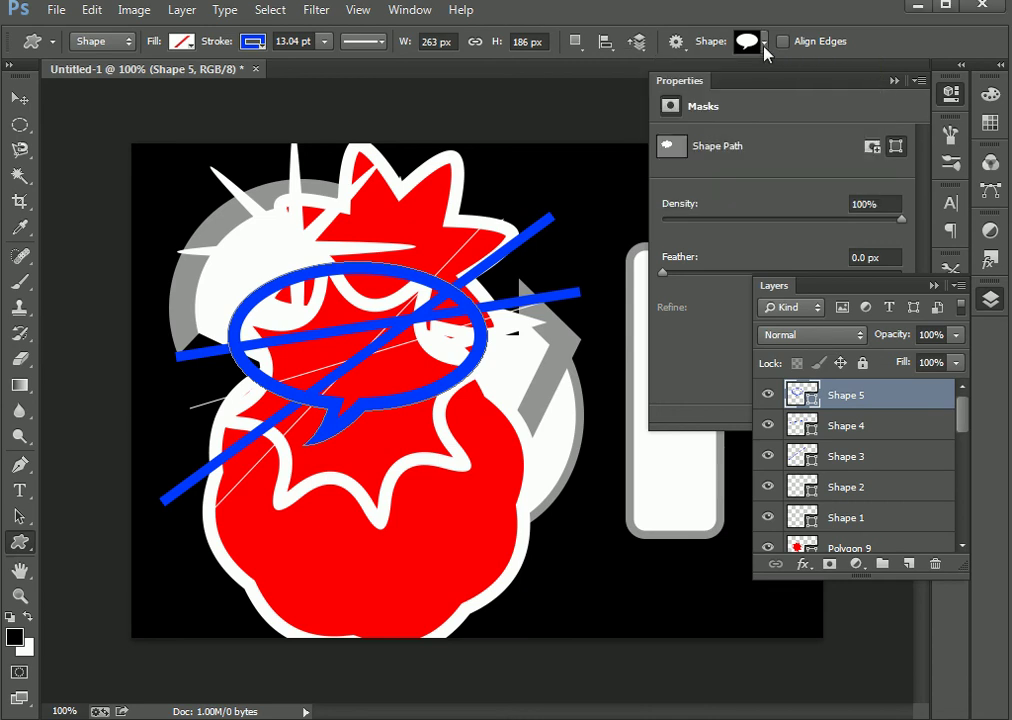
pyautogui.click(765, 45)
pyautogui.click(858, 78)
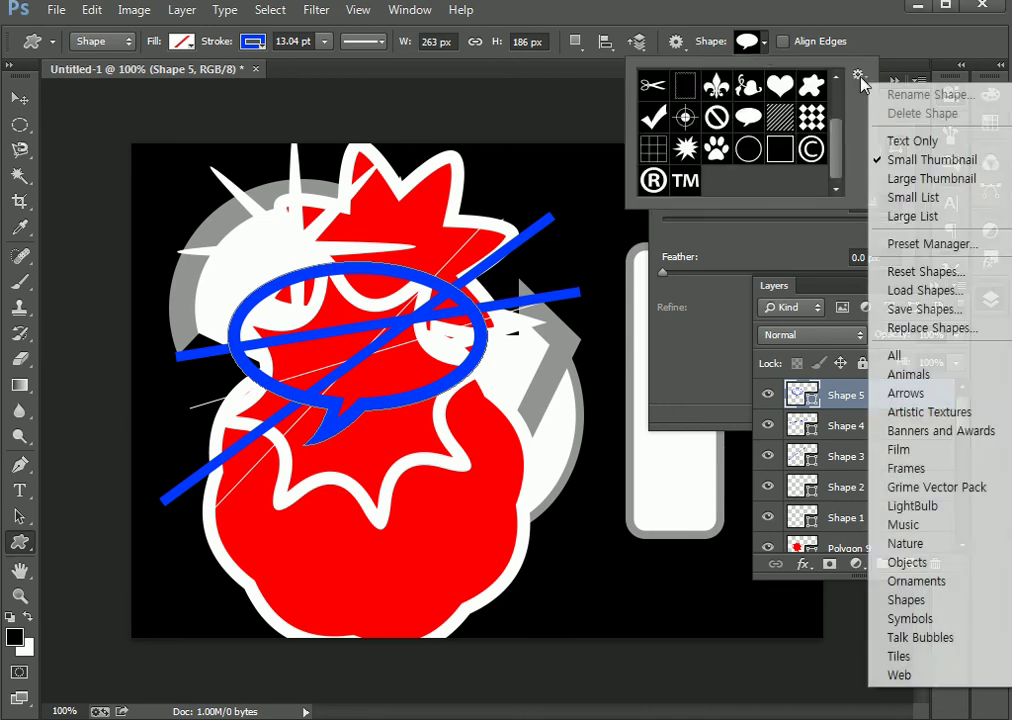
pyautogui.click(985, 355)
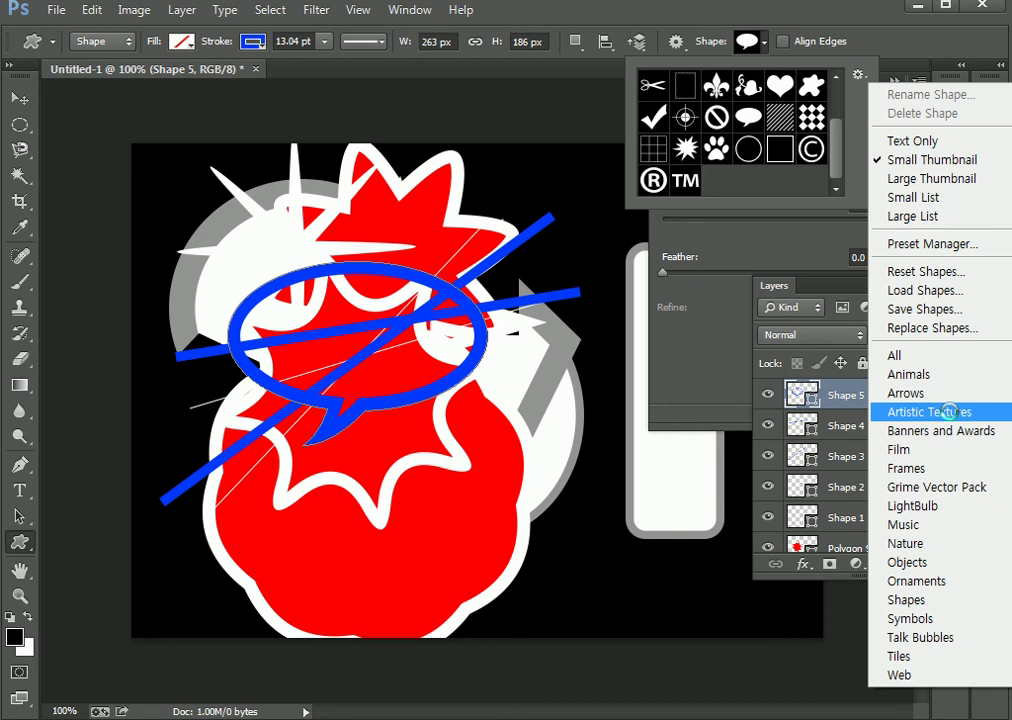
pyautogui.click(950, 355)
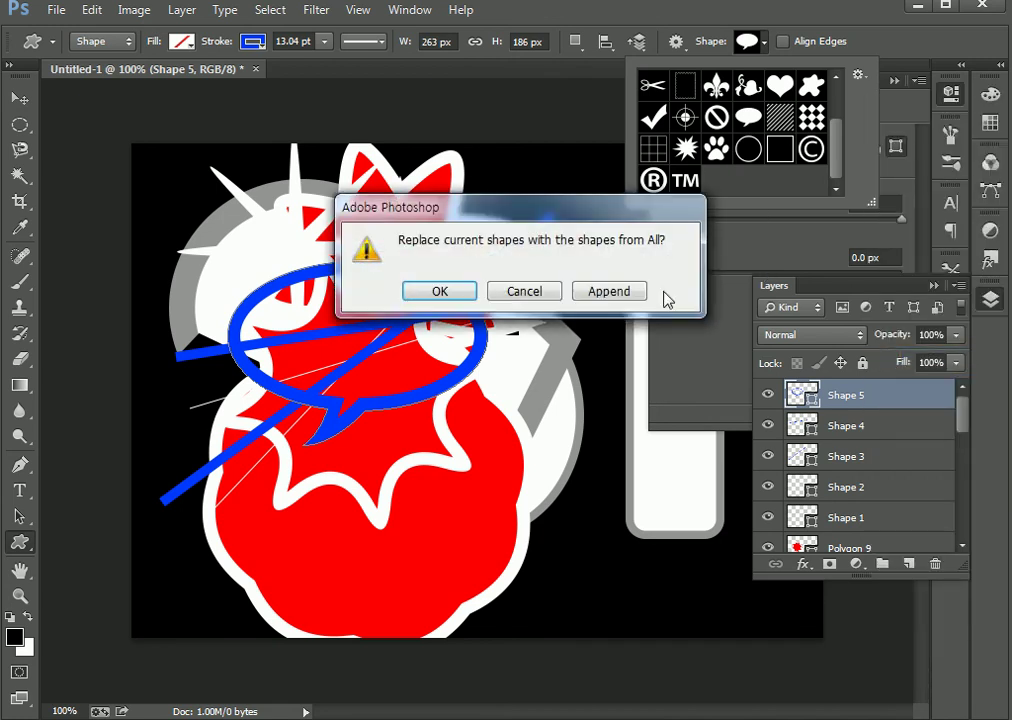
pyautogui.click(466, 295)
pyautogui.moveTo(838, 108)
pyautogui.mouseDown()
pyautogui.moveTo(849, 198)
pyautogui.moveTo(840, 92)
pyautogui.mouseUp()
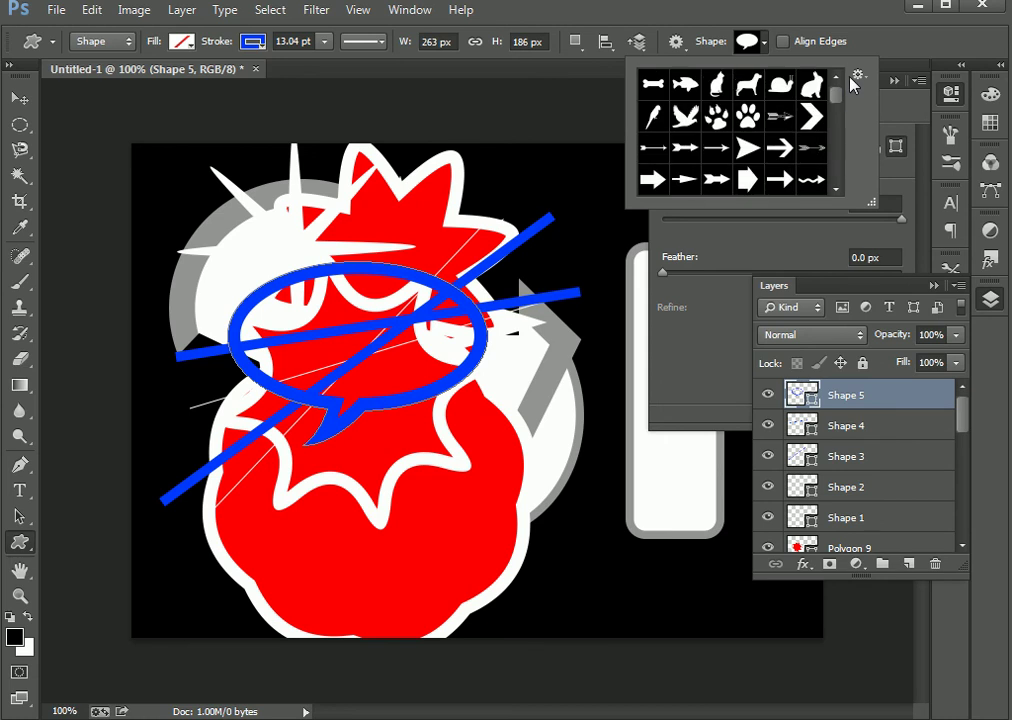
pyautogui.click(868, 40)
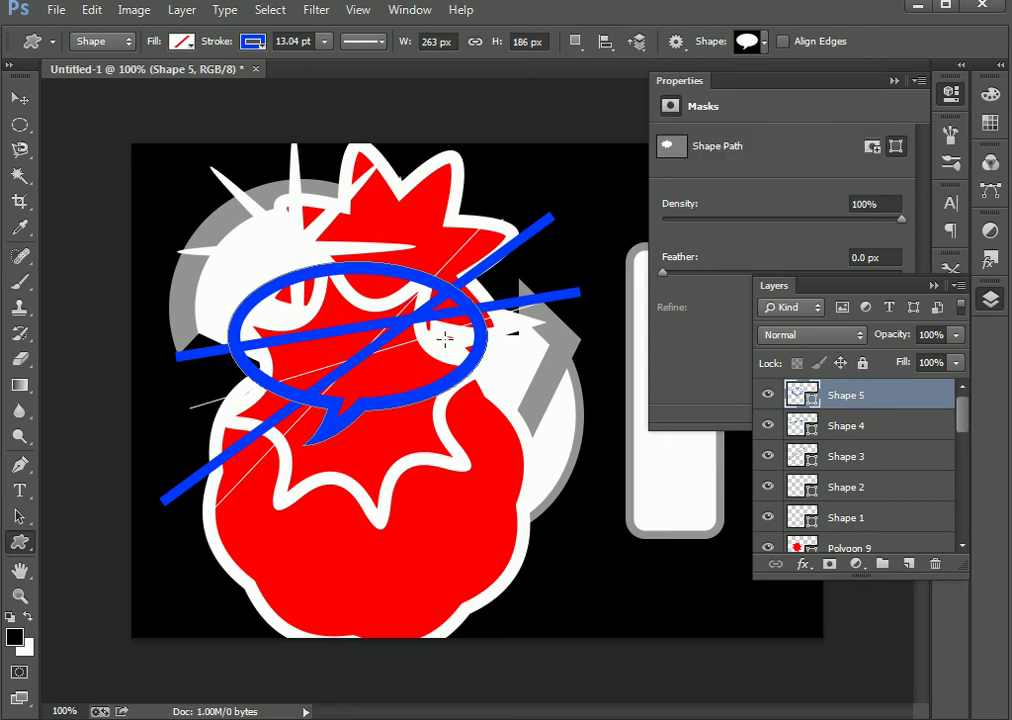
# Step: Move the blue speech bubble slightly up and to the right over the red shapes
pyautogui.click(19, 97)
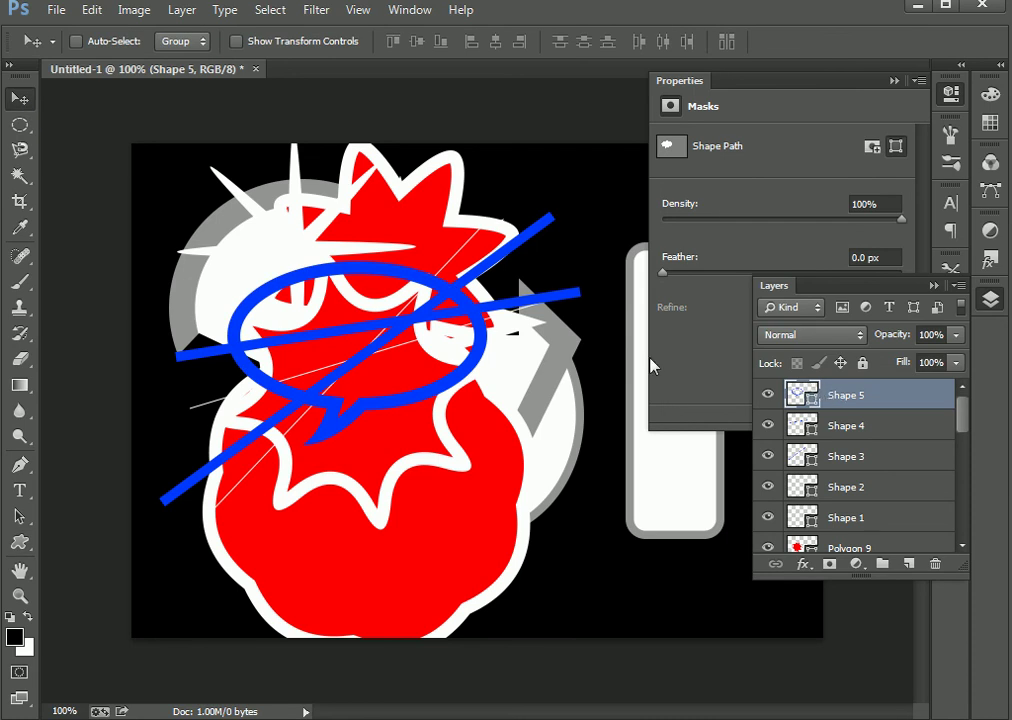
pyautogui.moveTo(463, 283); pyautogui.dragTo(517, 380)
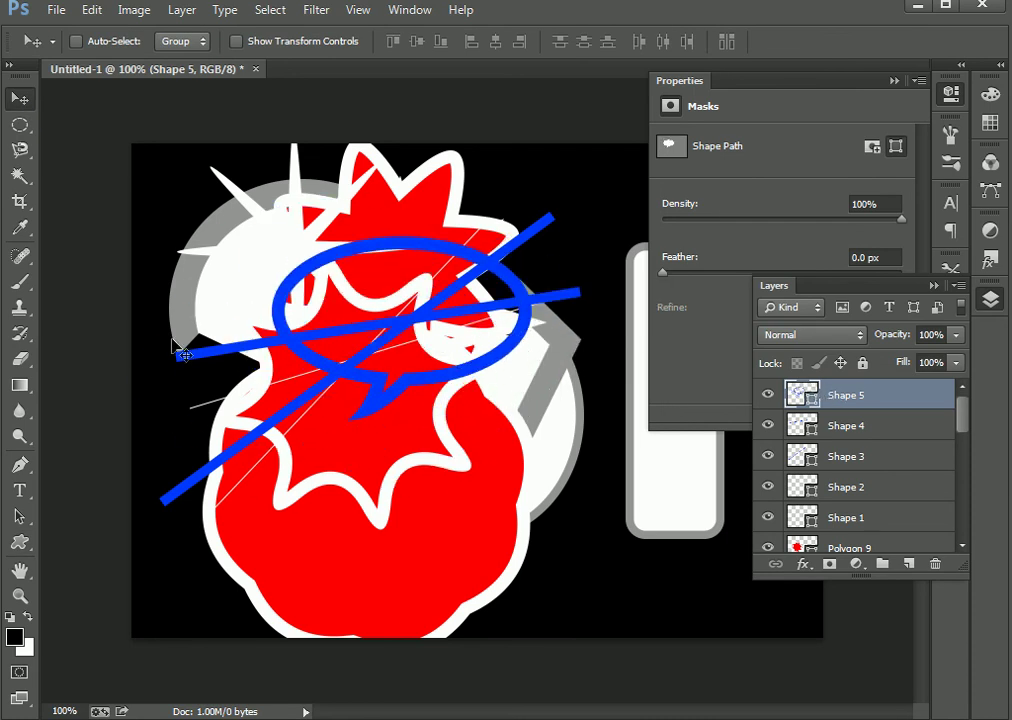